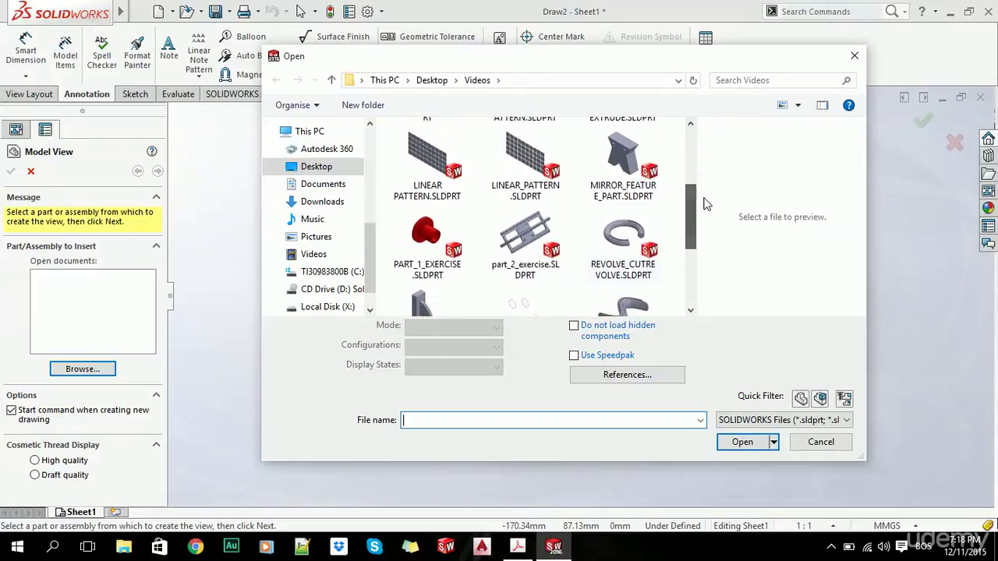
Step: Insert the Front view of PART_1_EXERCISE on the sheet without projected views and move it to the sheet's middle
left_click(441, 235)
left_click(742, 421)
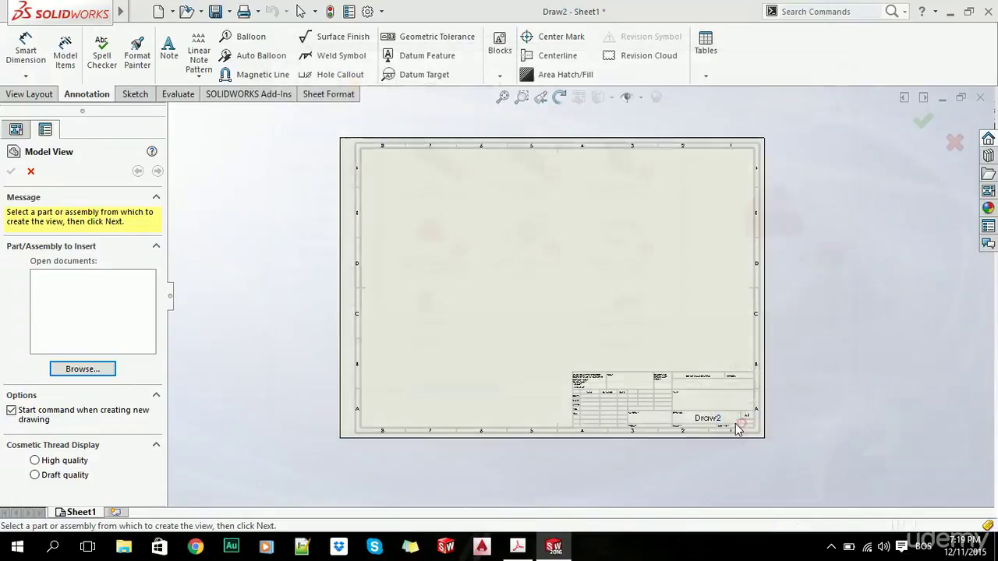
scroll(596, 292, "down", 2)
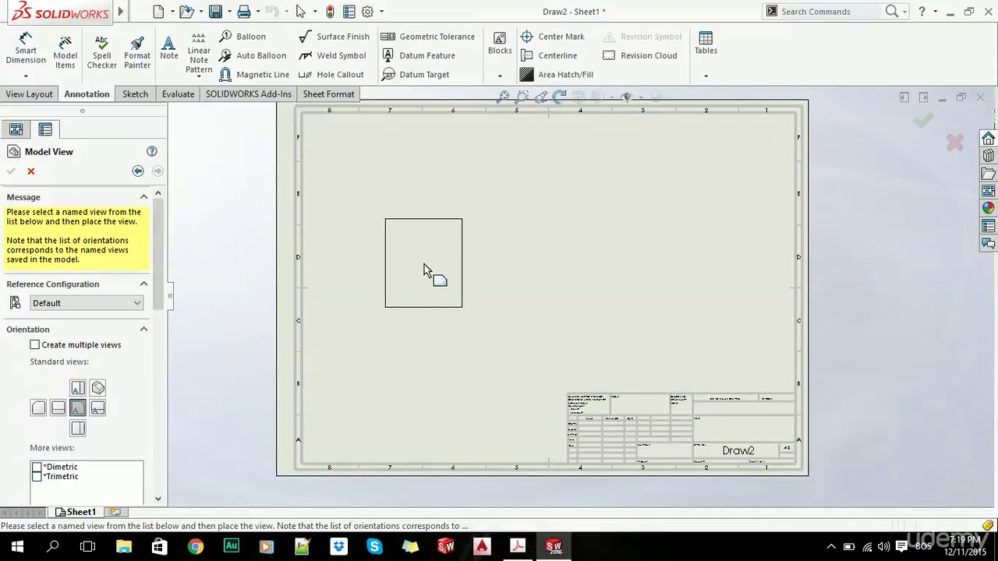
left_click(420, 264)
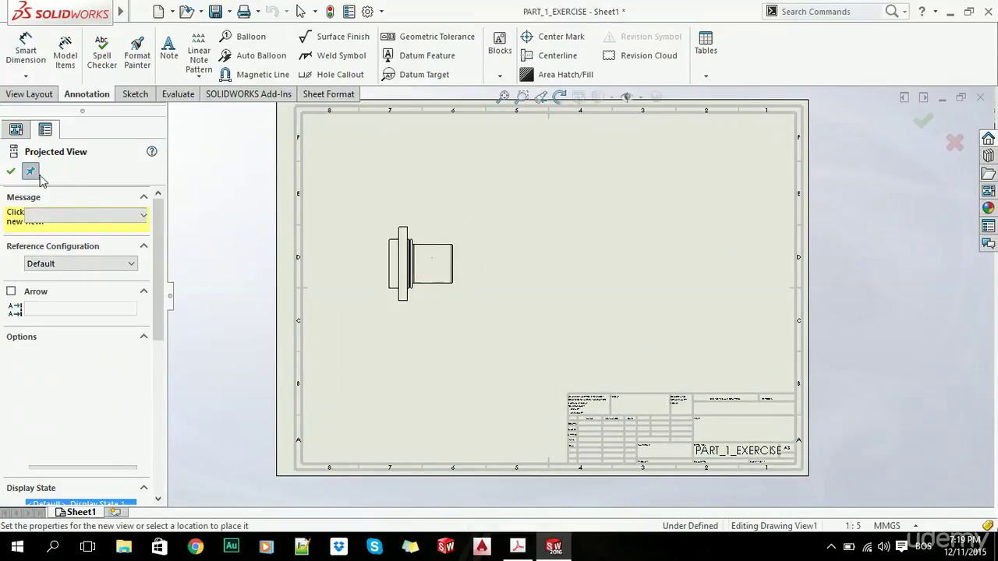
left_click(11, 171)
left_click_drag(444, 226, 556, 235)
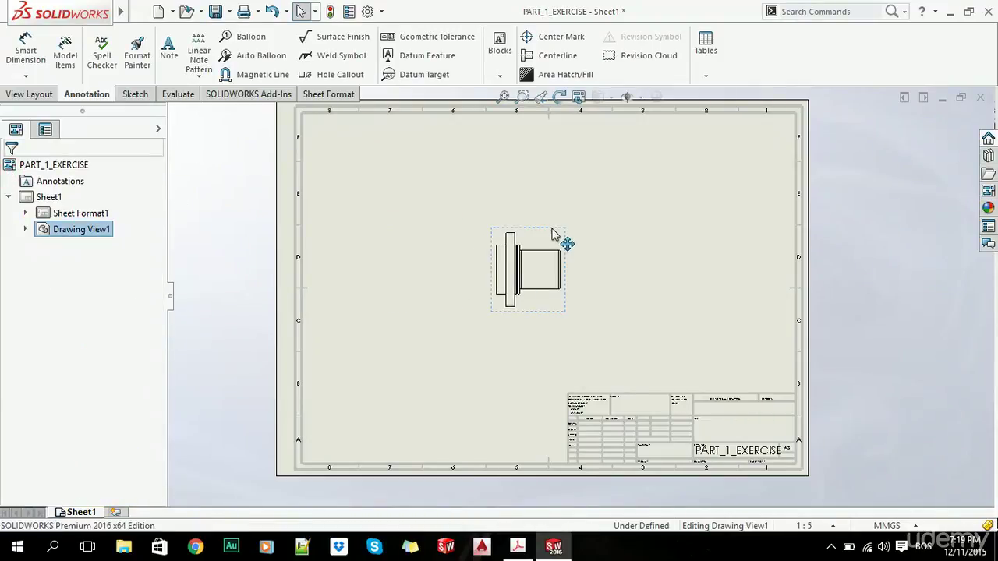
left_click(252, 227)
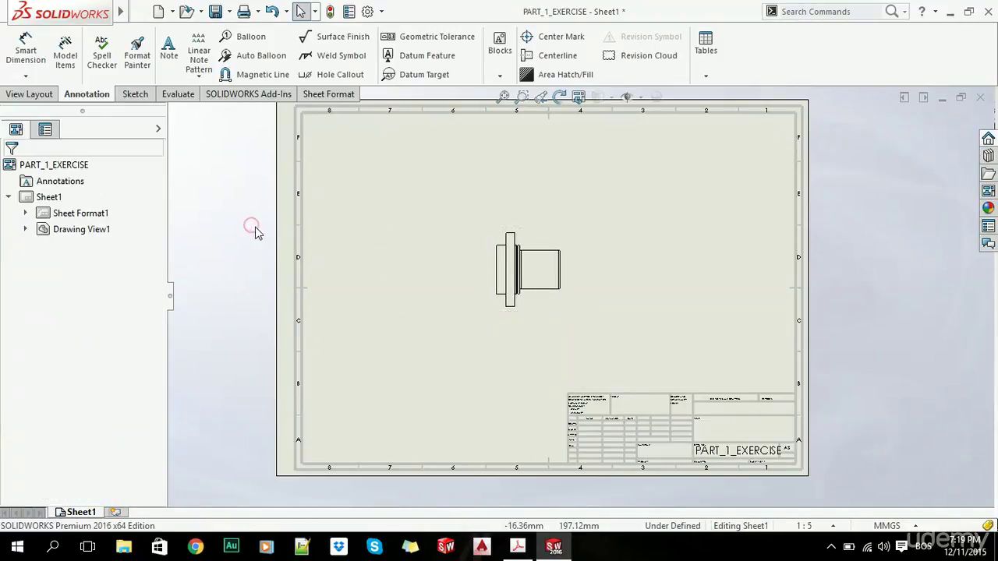
Step: Add a projected view to the right of the base view and move the base view toward the sheet's upper left
left_click(531, 229)
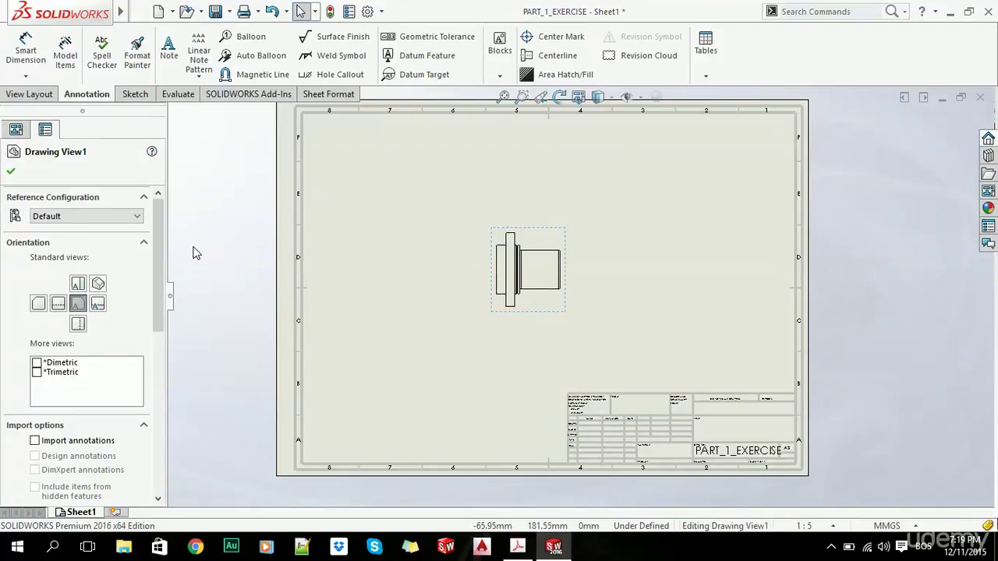
left_click(30, 93)
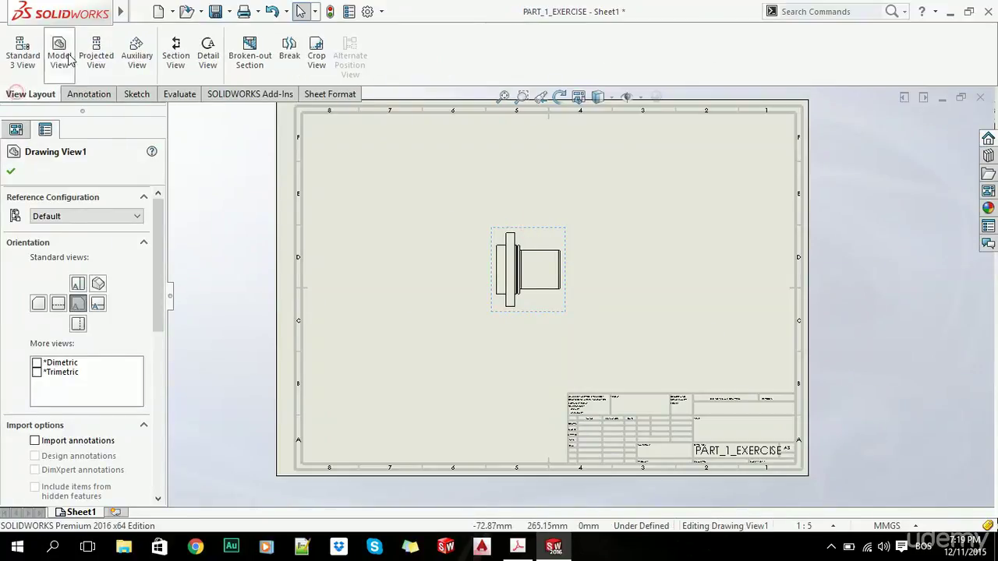
left_click(94, 56)
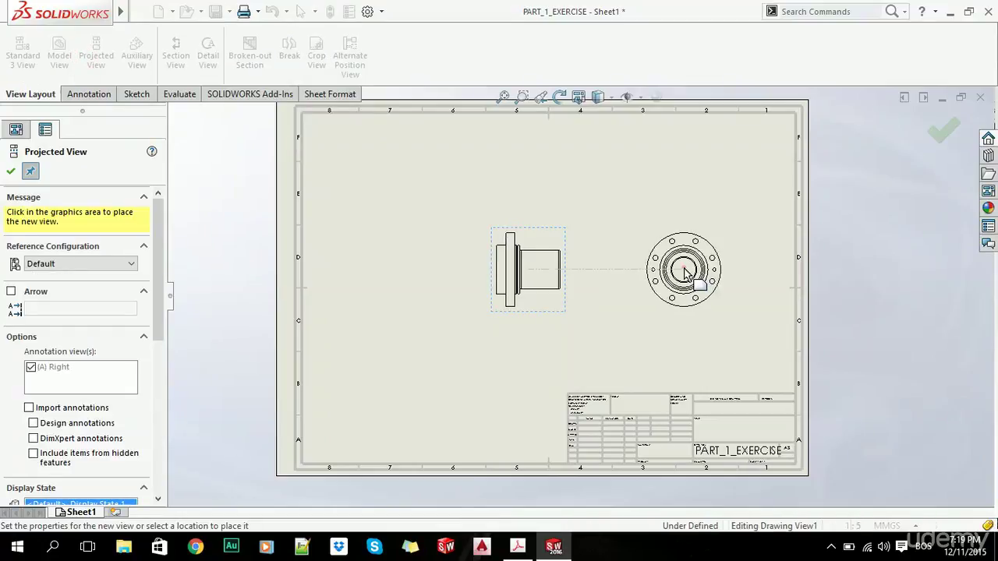
left_click(684, 270)
left_click(11, 171)
left_click(247, 268)
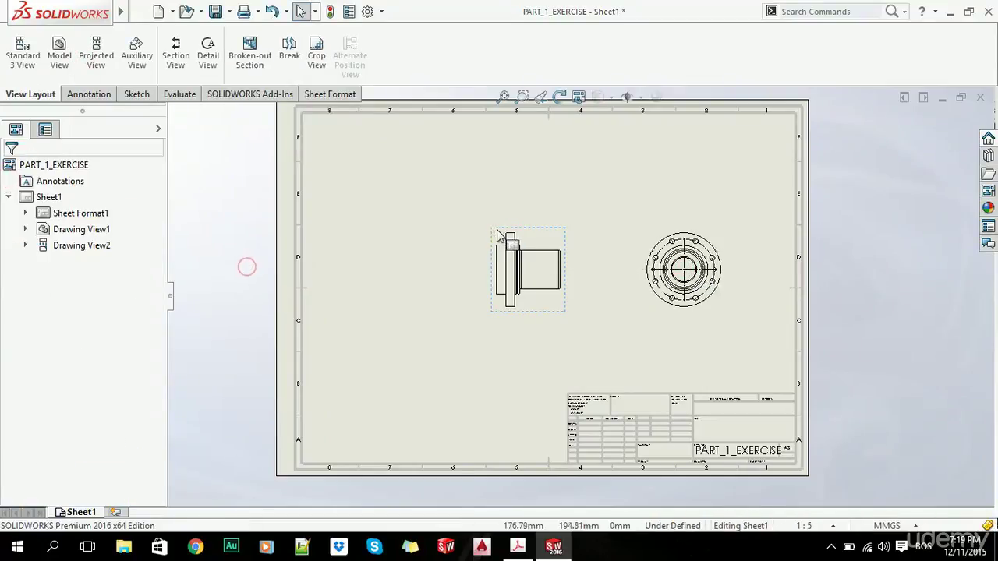
mouse_move(496, 227)
left_mouse_down()
mouse_move(468, 236)
mouse_move(390, 214)
mouse_move(416, 216)
left_mouse_up()
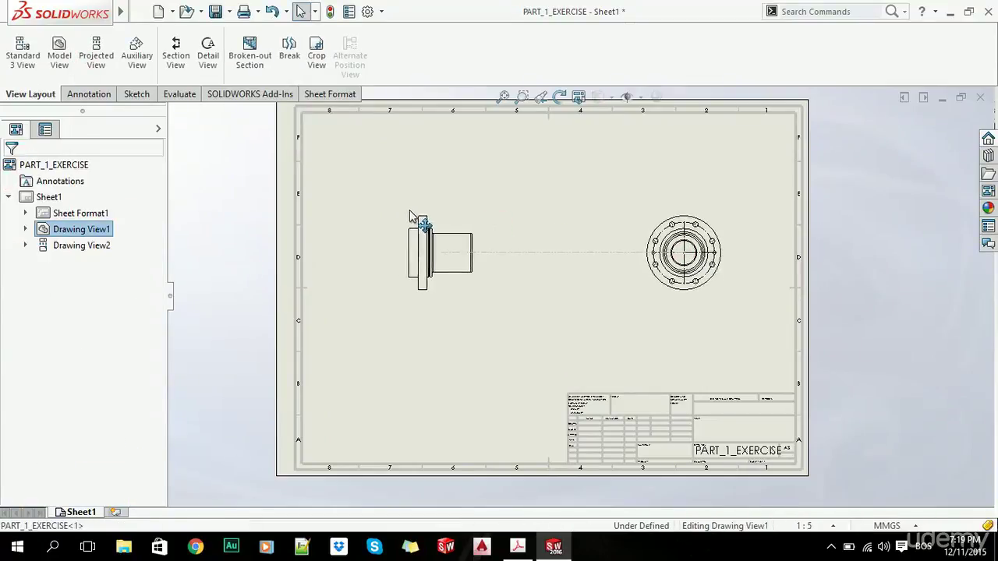
left_click(221, 225)
left_click(463, 213)
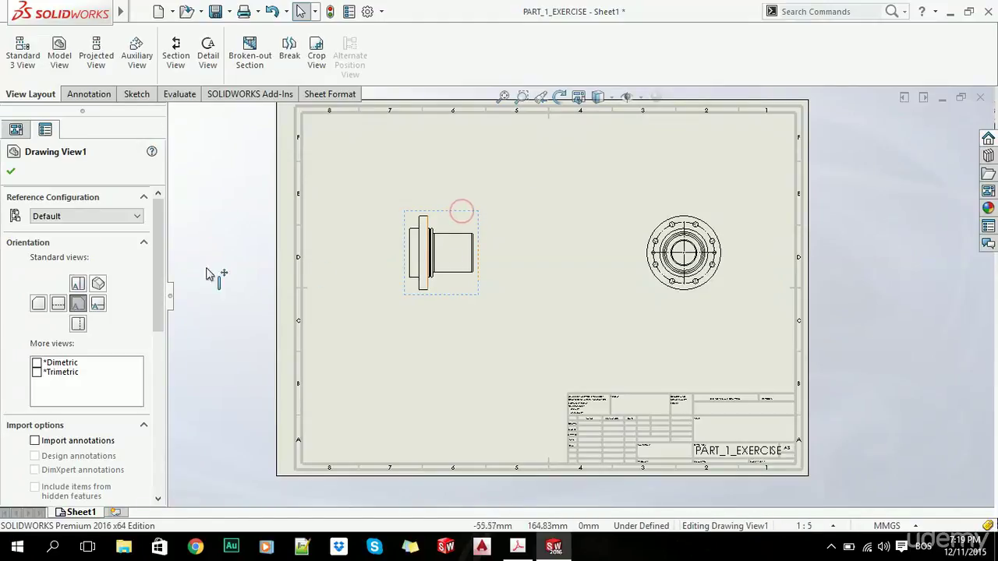
left_click(59, 304)
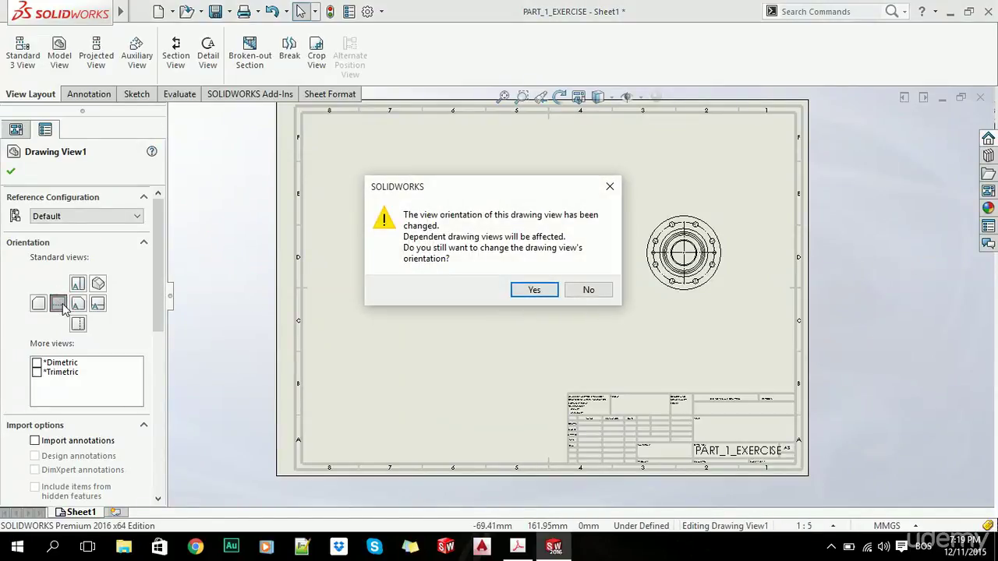
left_click(589, 290)
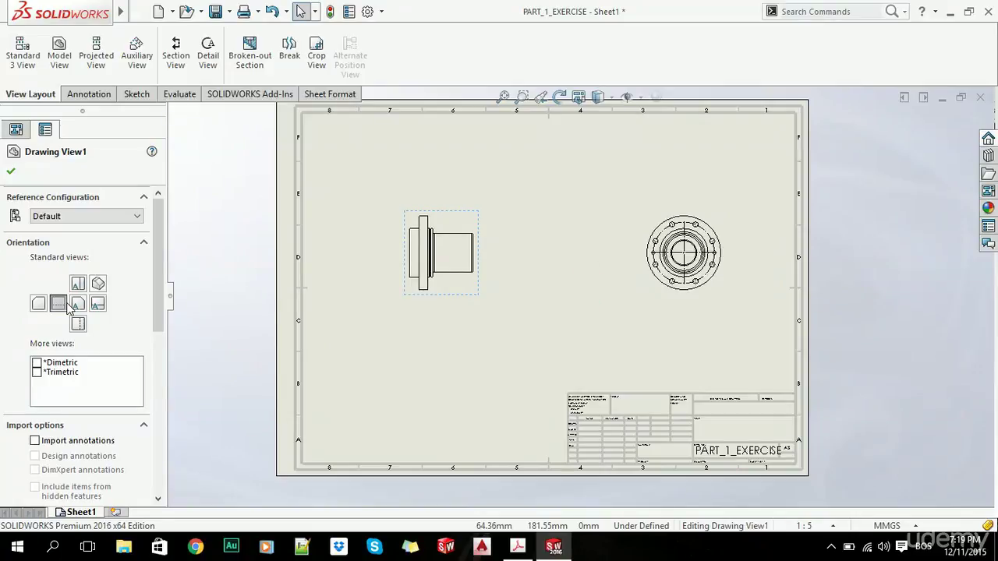
left_click(10, 170)
left_click(245, 279)
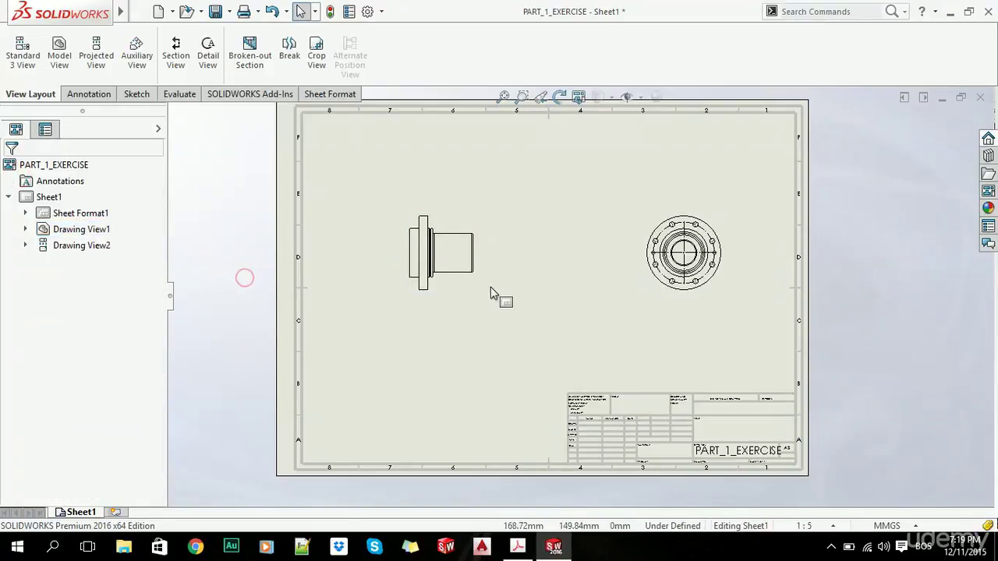
Step: Change the base view's orientation to Left and accept the effect on its dependent view
left_click(469, 287)
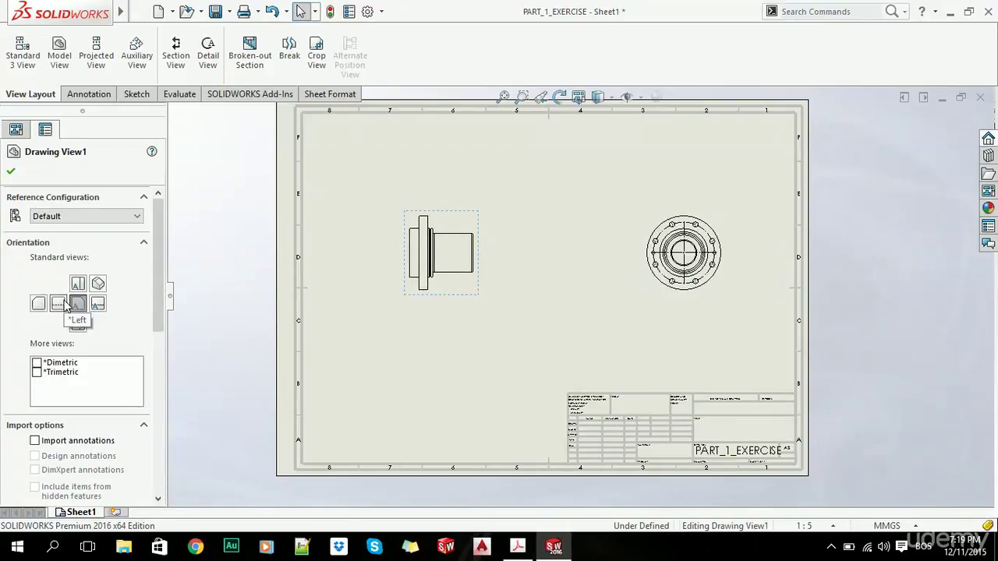
left_click(65, 304)
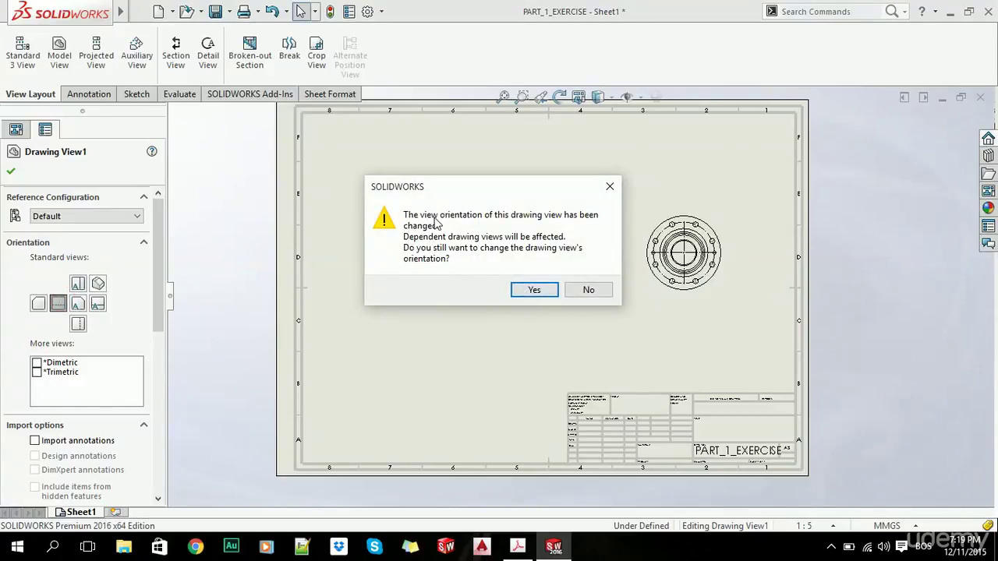
left_click(528, 289)
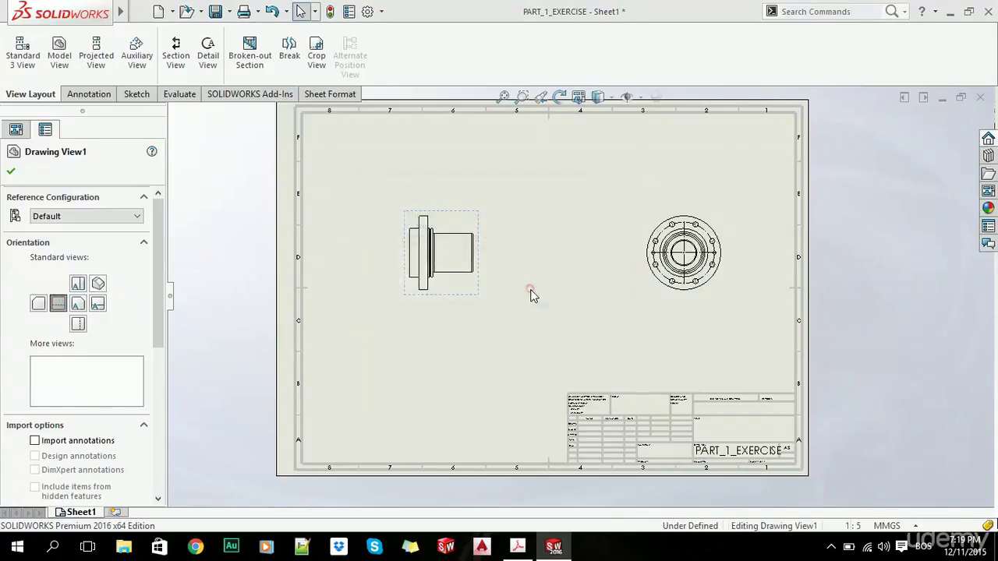
left_click(225, 214)
Step: Delete the projected side view and shift the remaining circular flange view slightly down the sheet
scroll(644, 230, "down", 2)
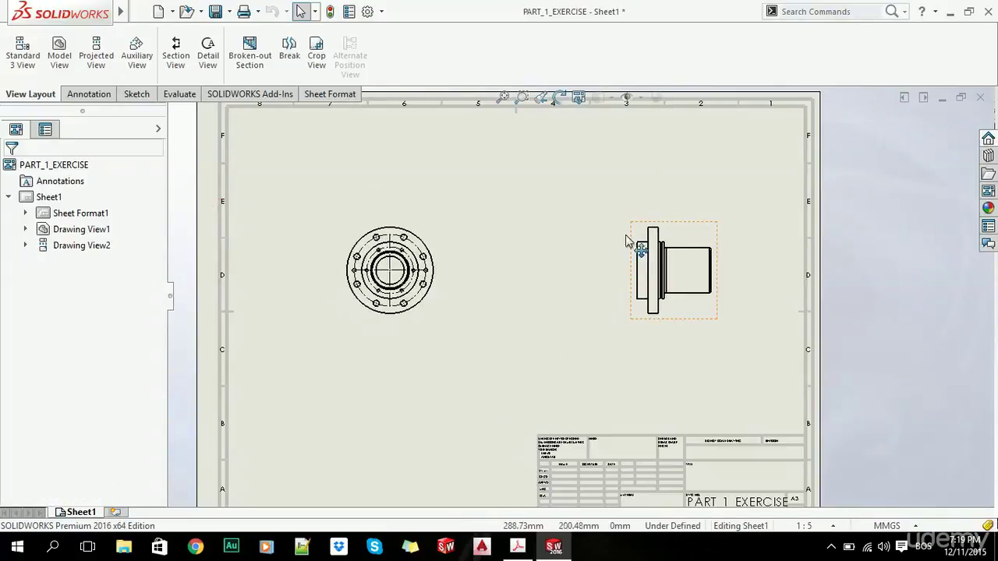
left_click_drag(641, 226, 560, 224)
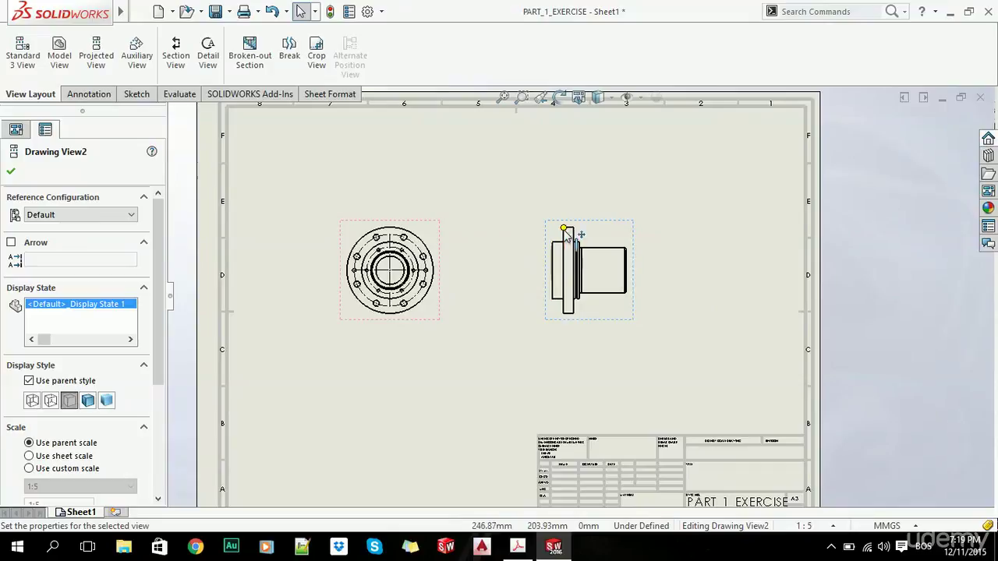
key("Delete")
left_click(593, 223)
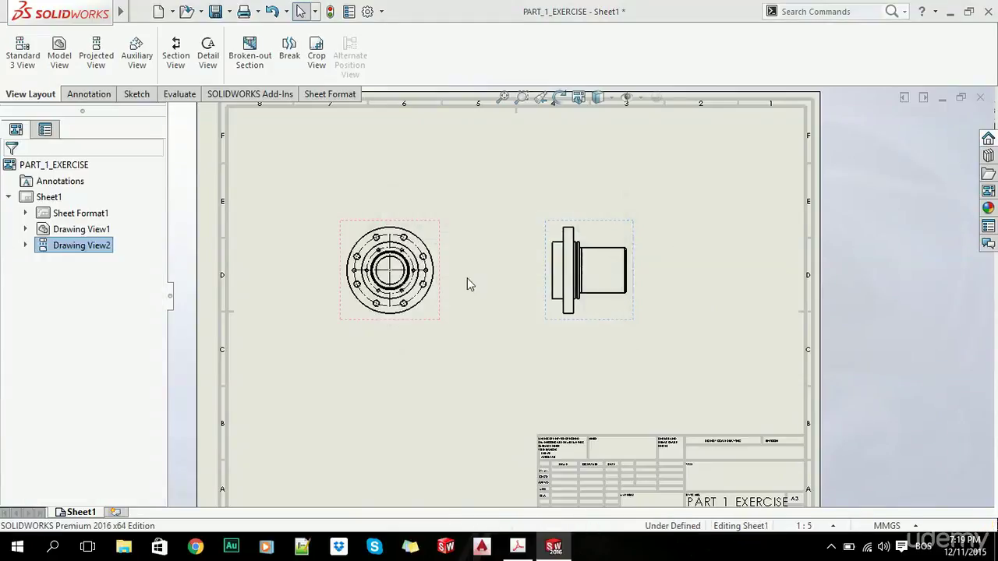
mouse_move(445, 234)
left_mouse_down()
mouse_move(492, 238)
mouse_move(464, 227)
mouse_move(441, 243)
mouse_move(444, 254)
left_mouse_up()
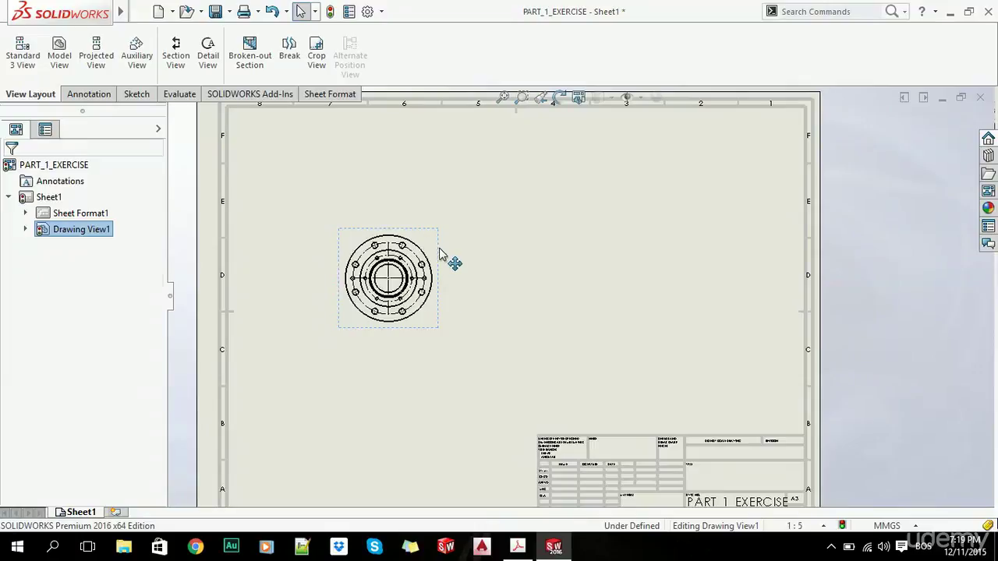
left_click(936, 361)
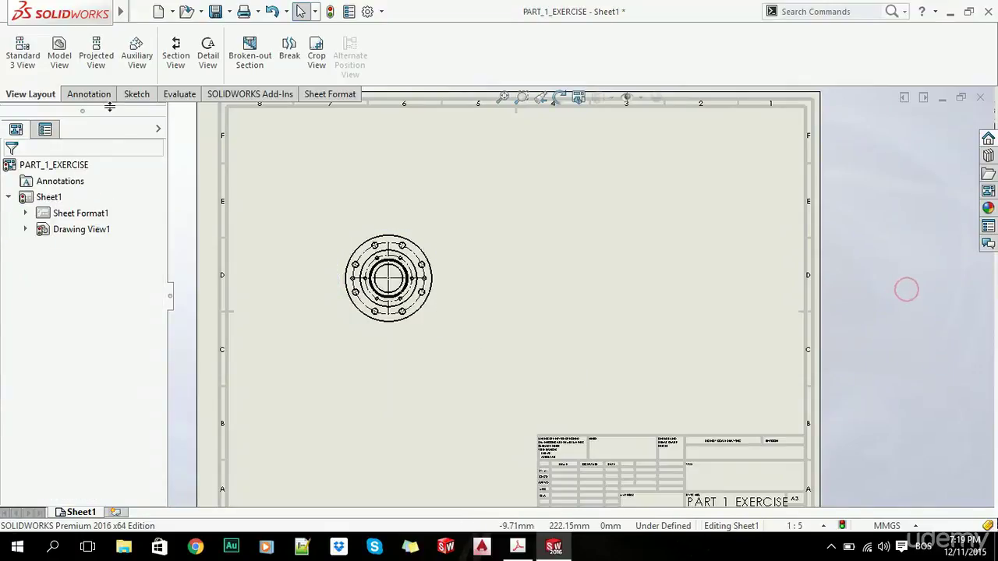
Step: Dimension the flange's outer circle with a vertical diameter dimension placed to the left of the view
left_click(89, 93)
left_click(31, 53)
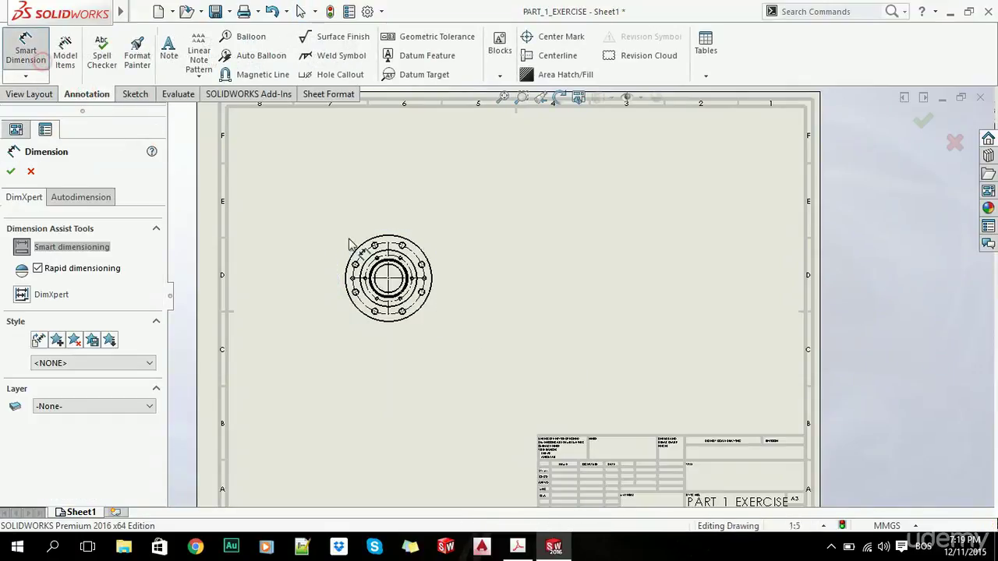
left_click(359, 248)
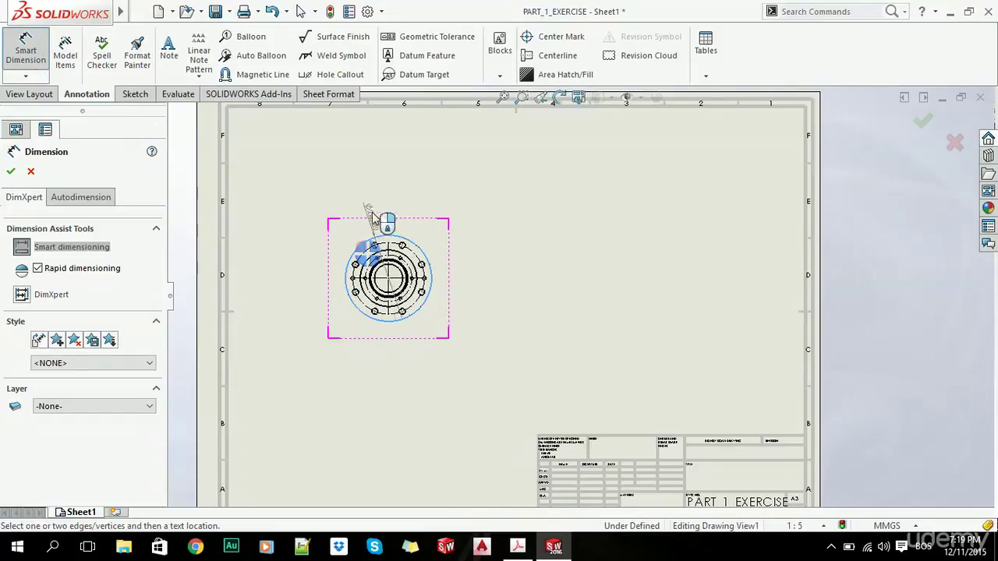
left_click(295, 277)
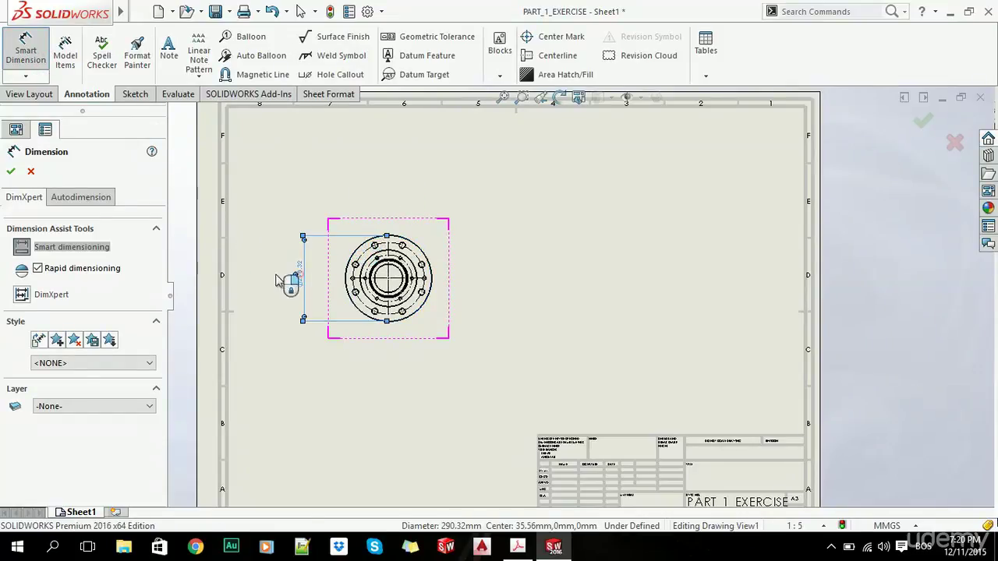
left_click(11, 171)
Step: Reposition the outer diameter dimension slightly farther away from the flange view
scroll(362, 292, "down", 5)
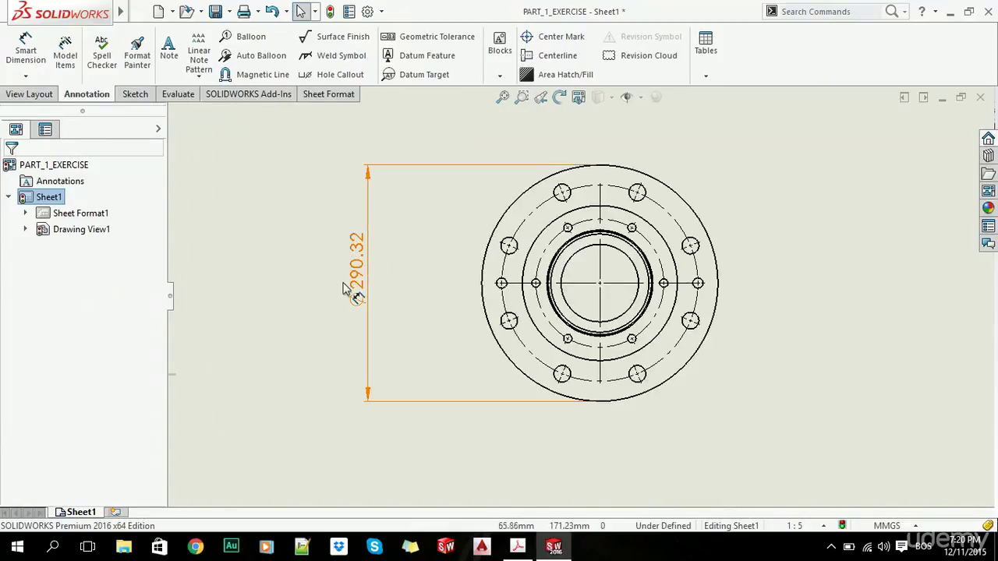
key("f")
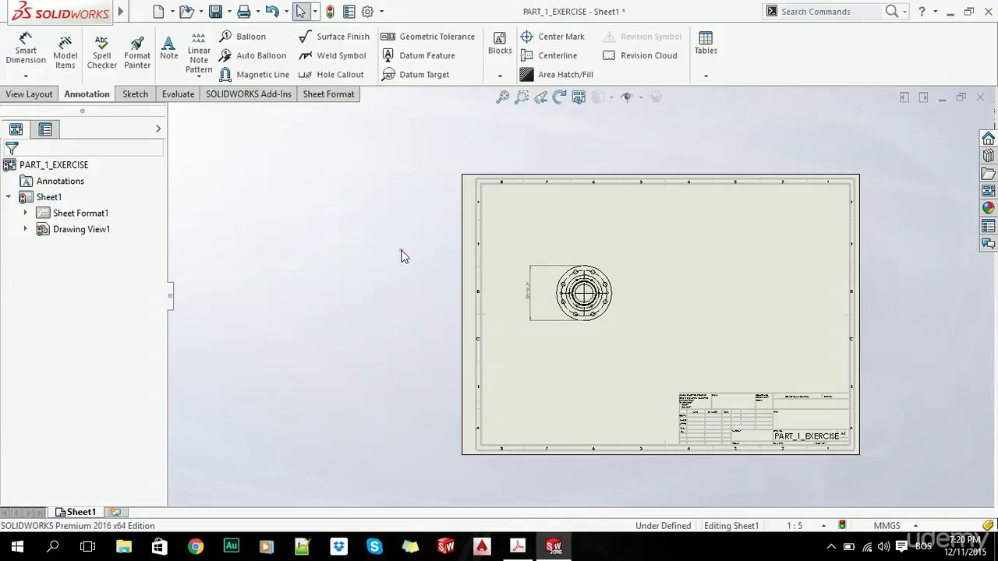
scroll(402, 256, "down", 3)
left_click(492, 300)
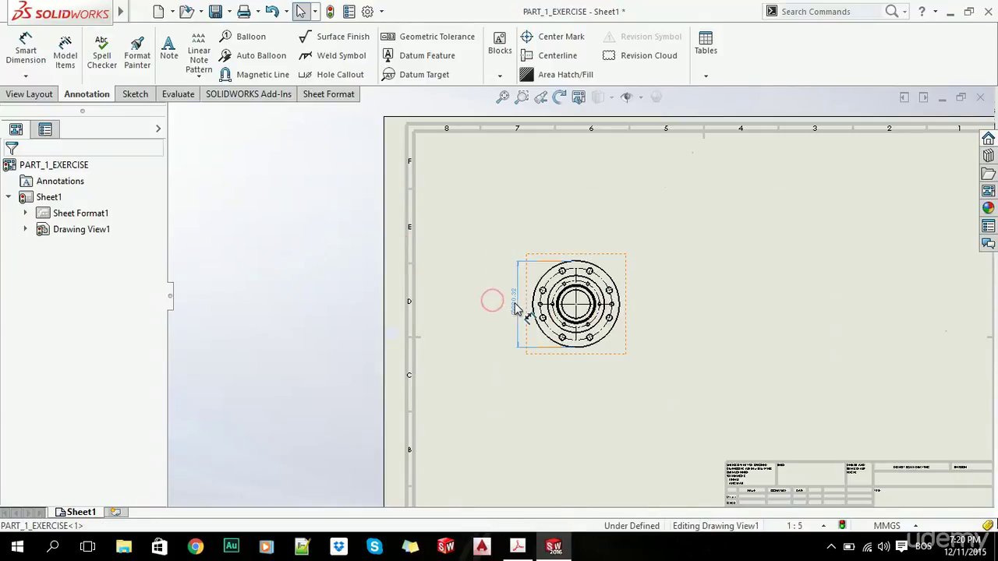
left_click_drag(515, 310, 506, 308)
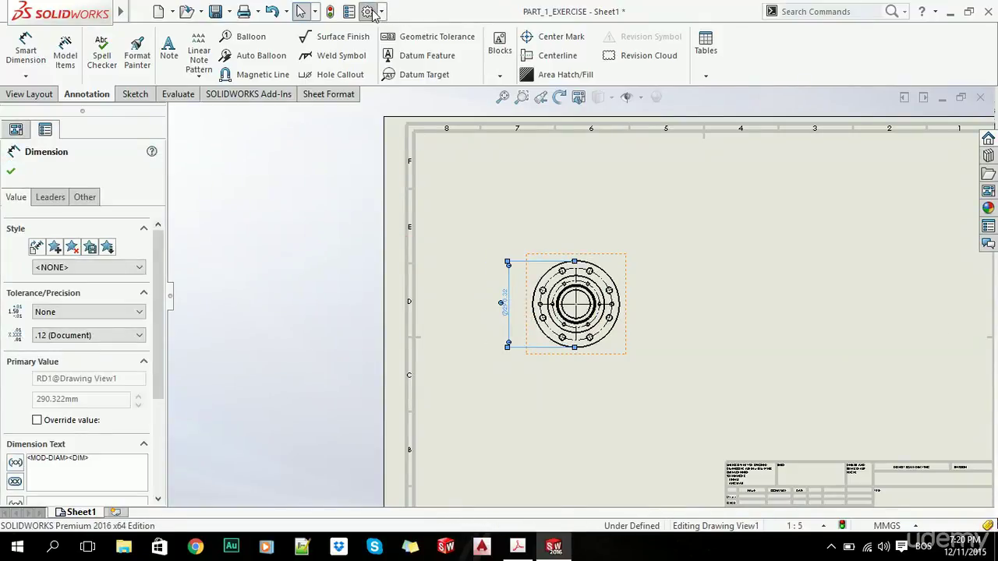
Step: Switch the document's unit system to IPS, set it back to MMGS, and apply the document properties
left_click(371, 12)
left_click(367, 38)
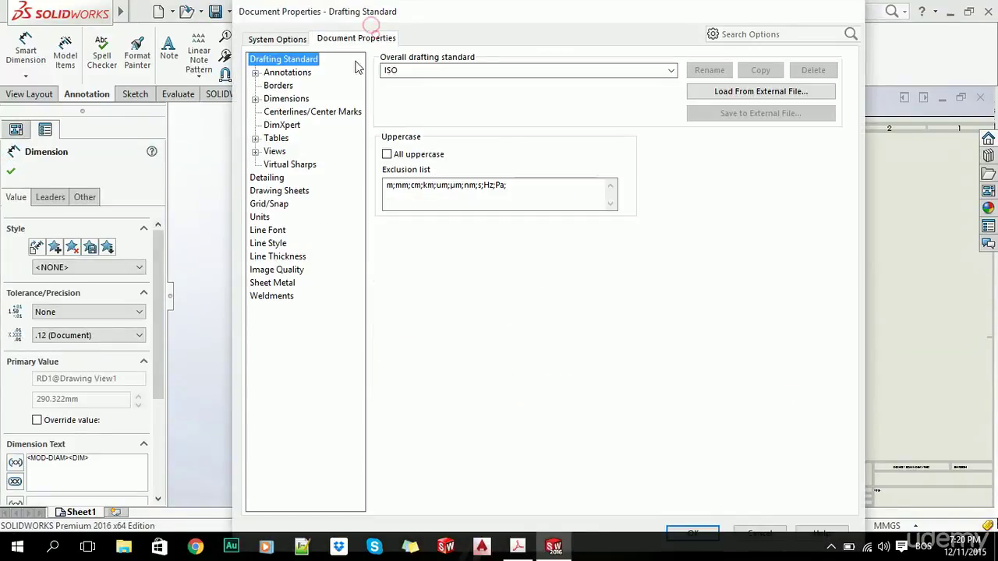
left_click(260, 217)
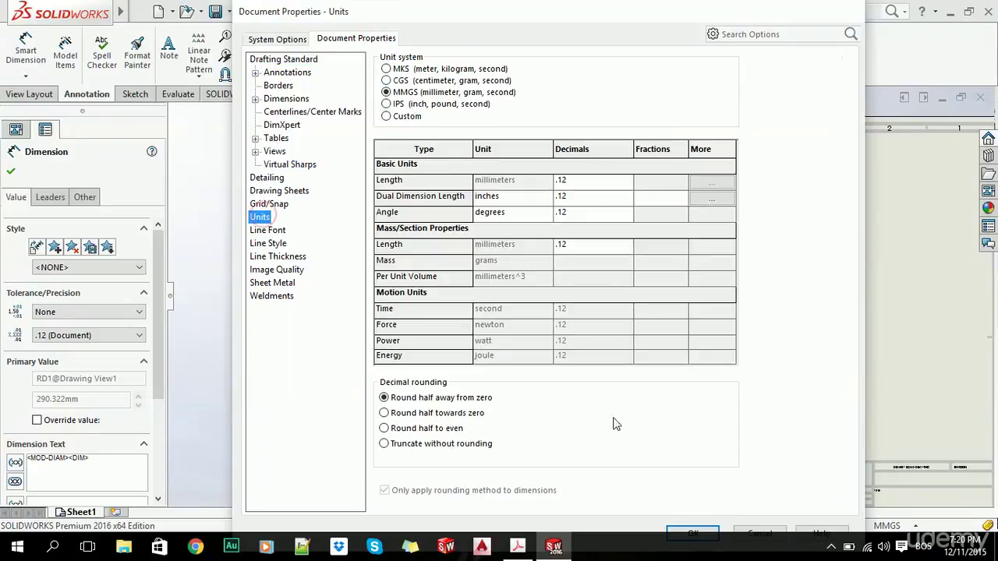
left_click(387, 104)
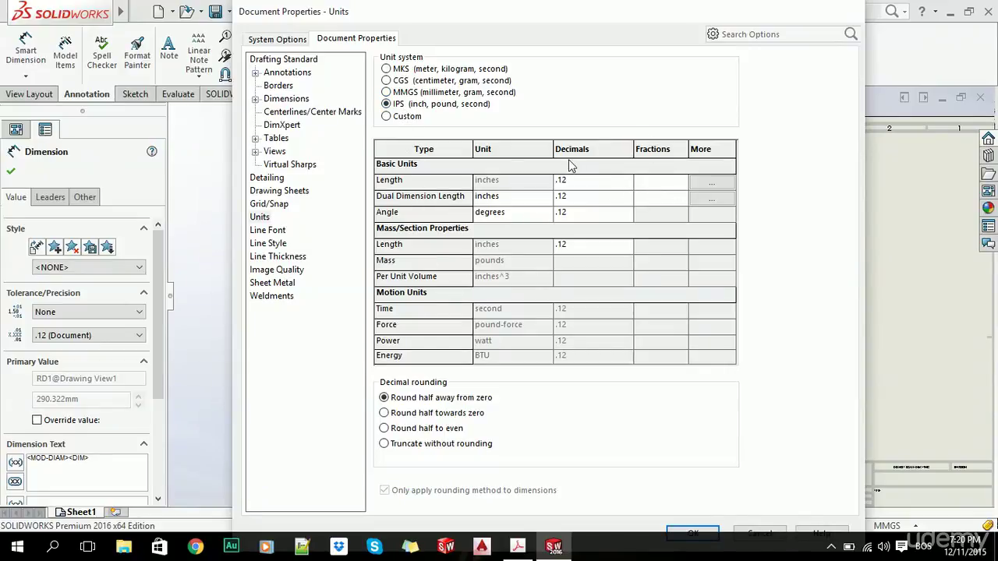
left_click(387, 93)
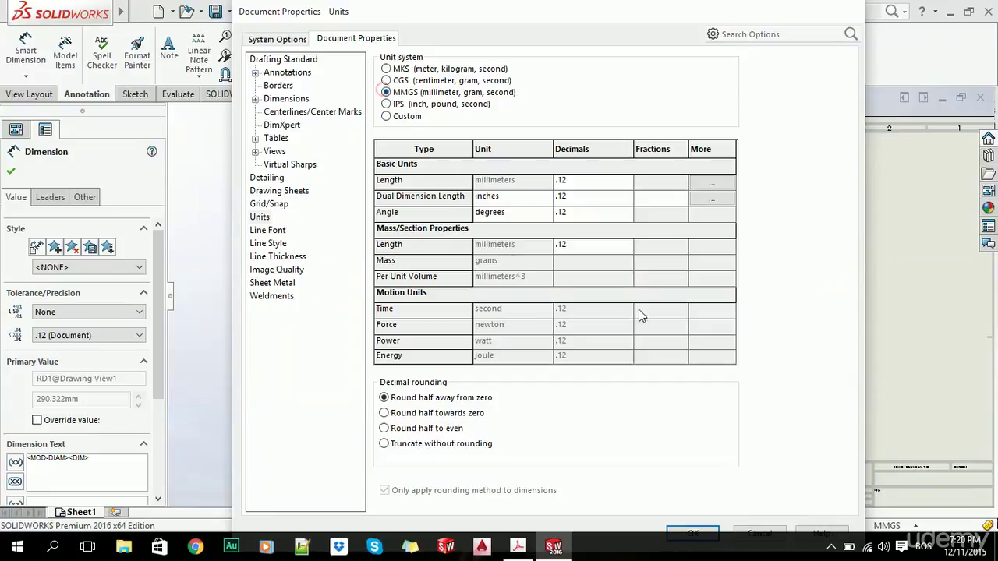
left_click(693, 533)
left_click(280, 278)
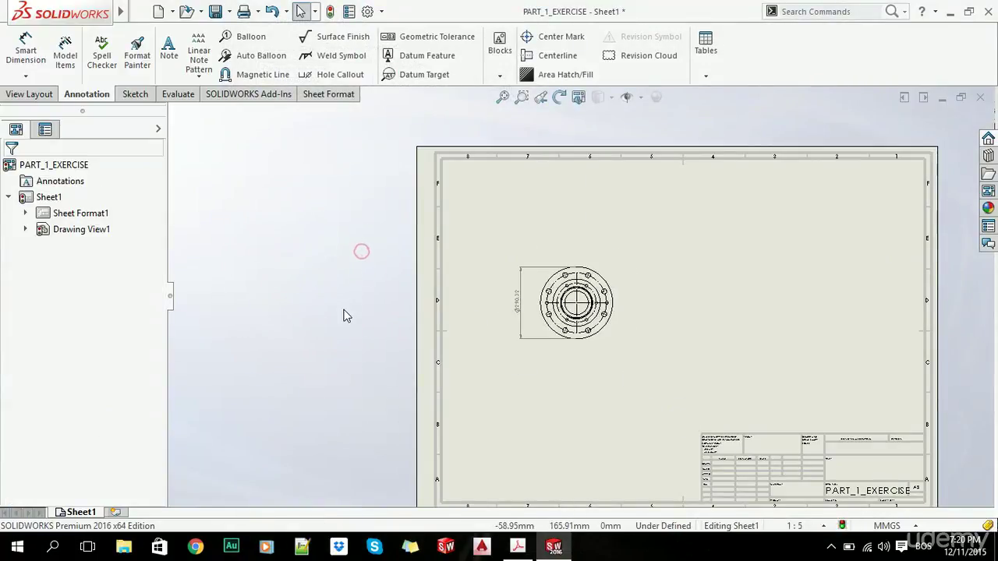
scroll(675, 330, "down", 2)
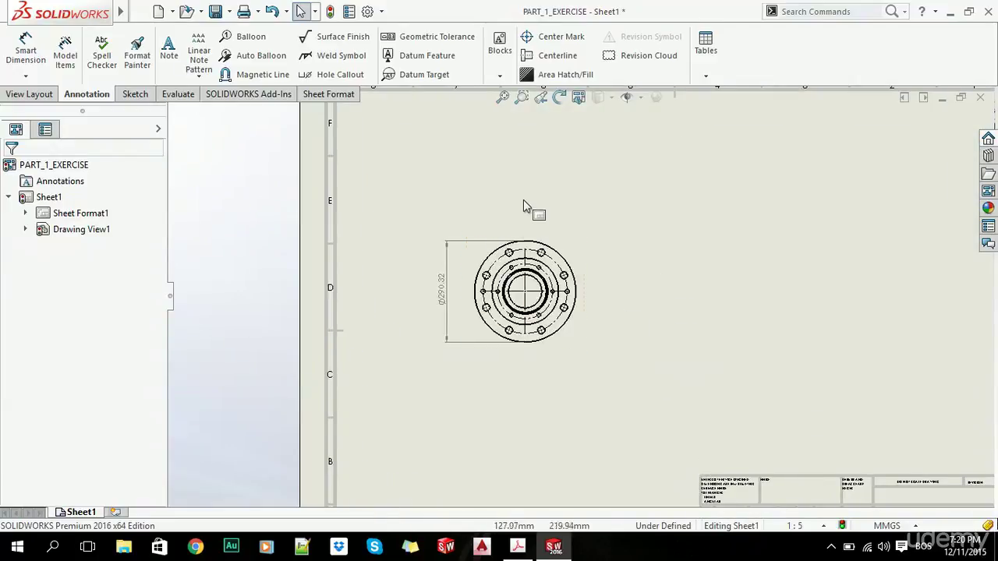
Step: Create a section view of the flange from a vertical cutting line through its centre, placed to the right of the flange view
left_click(25, 95)
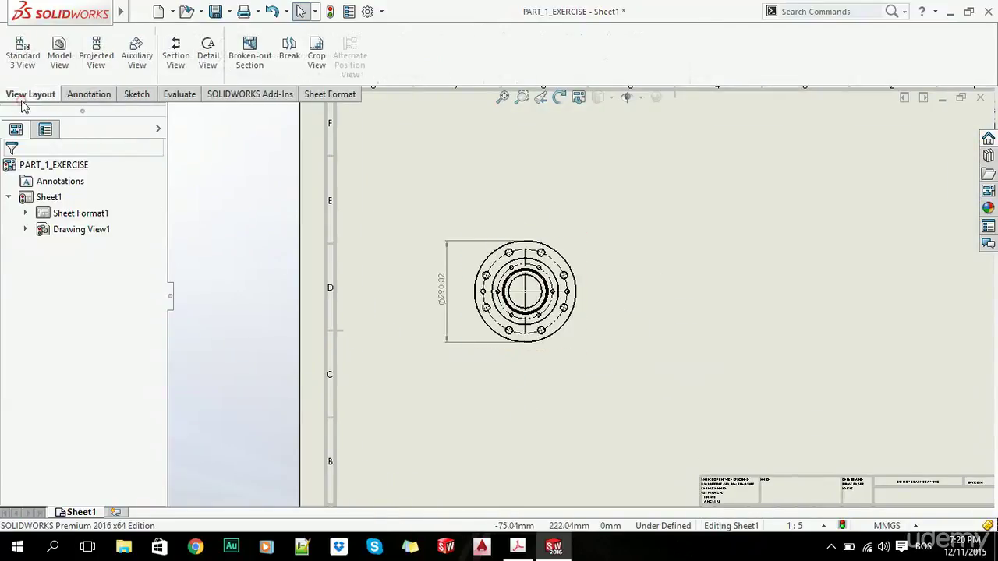
left_click(176, 49)
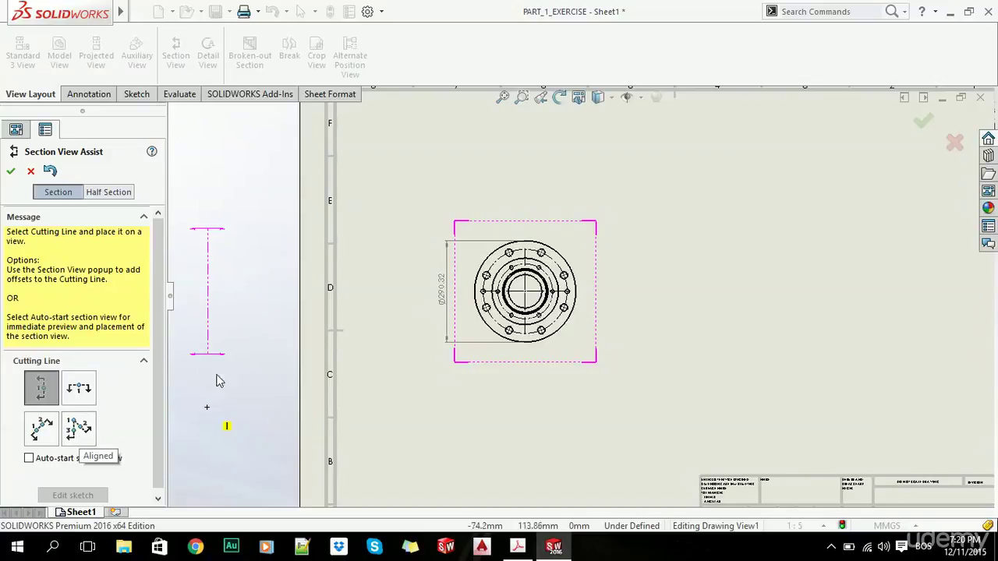
scroll(537, 328, "down", 3)
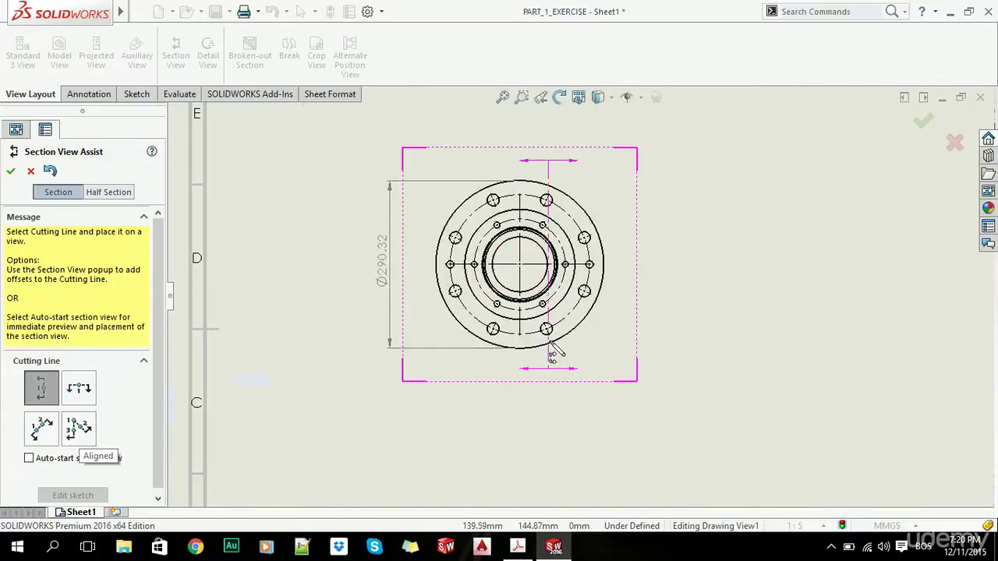
left_click(520, 265)
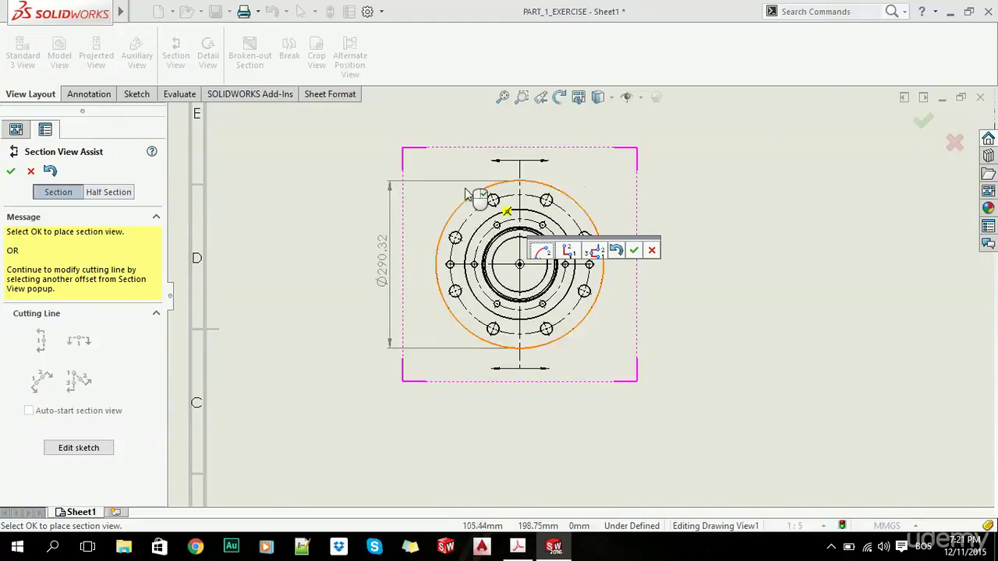
left_click(634, 249)
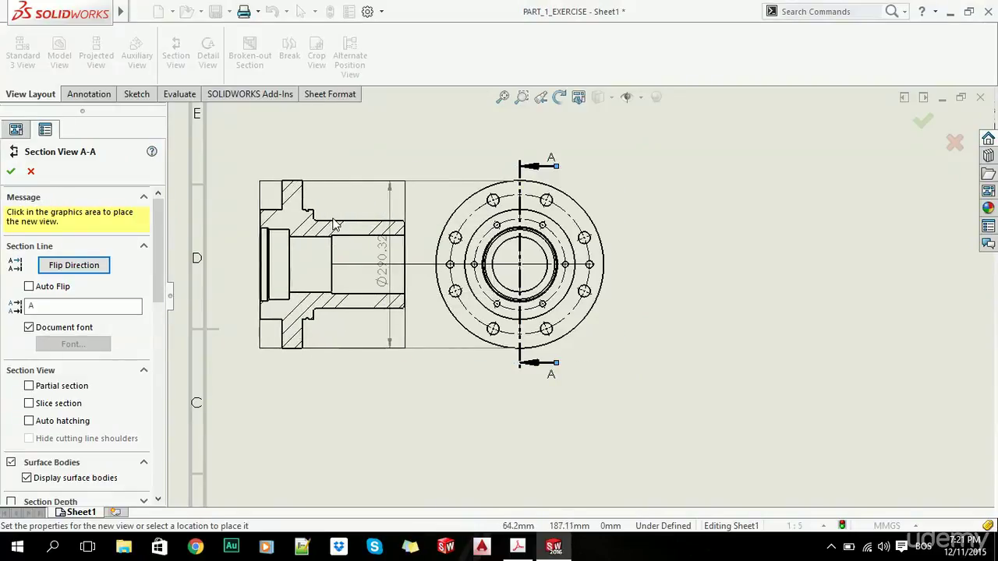
scroll(768, 247, "up", 4)
scroll(670, 259, "down", 4)
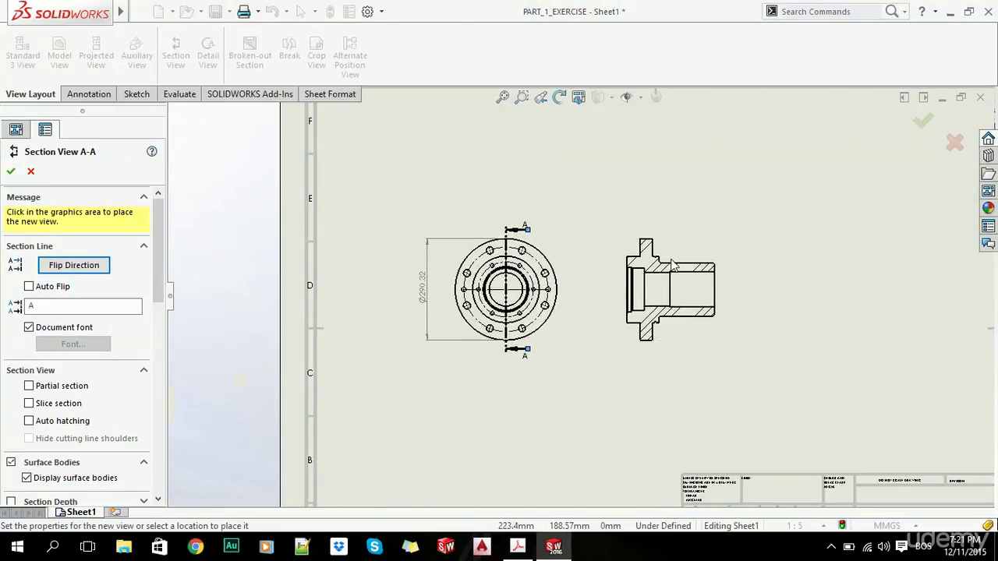
left_click(671, 261)
left_click(241, 276)
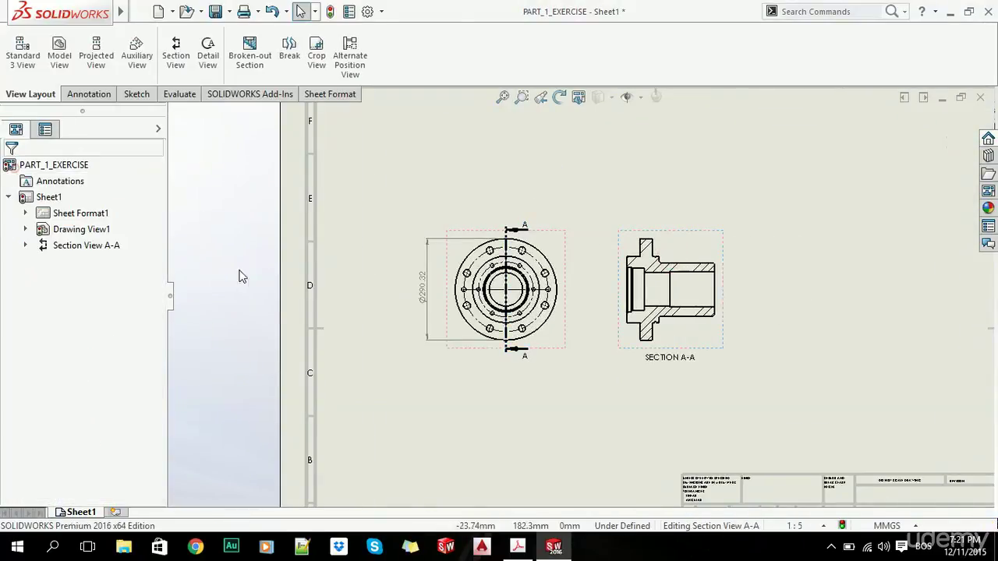
Step: Move the section view farther right and the outer diameter dimension slightly farther away from the flange view
scroll(646, 289, "up", 4)
left_click_drag(668, 267, 710, 267)
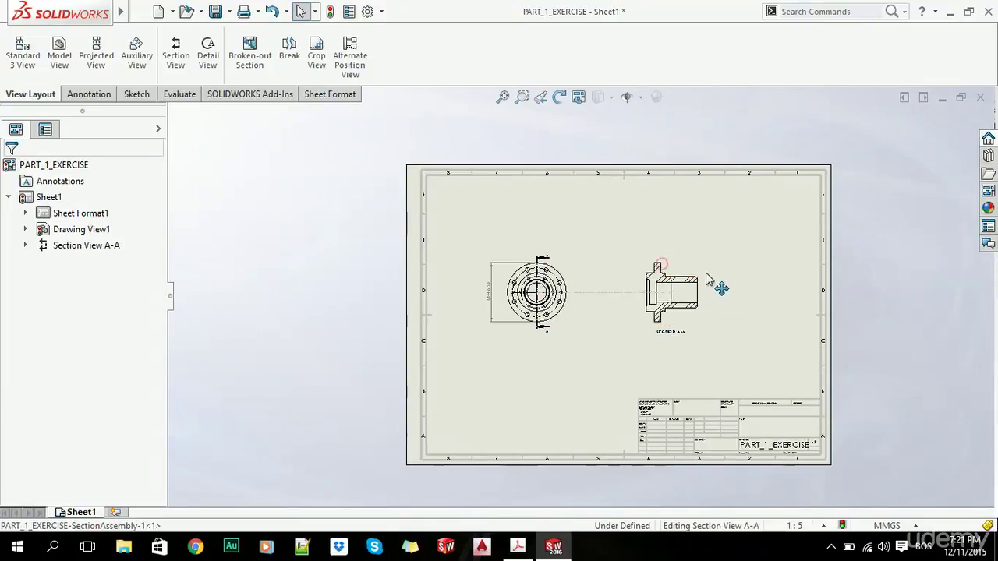
left_click(658, 263)
left_click(522, 266)
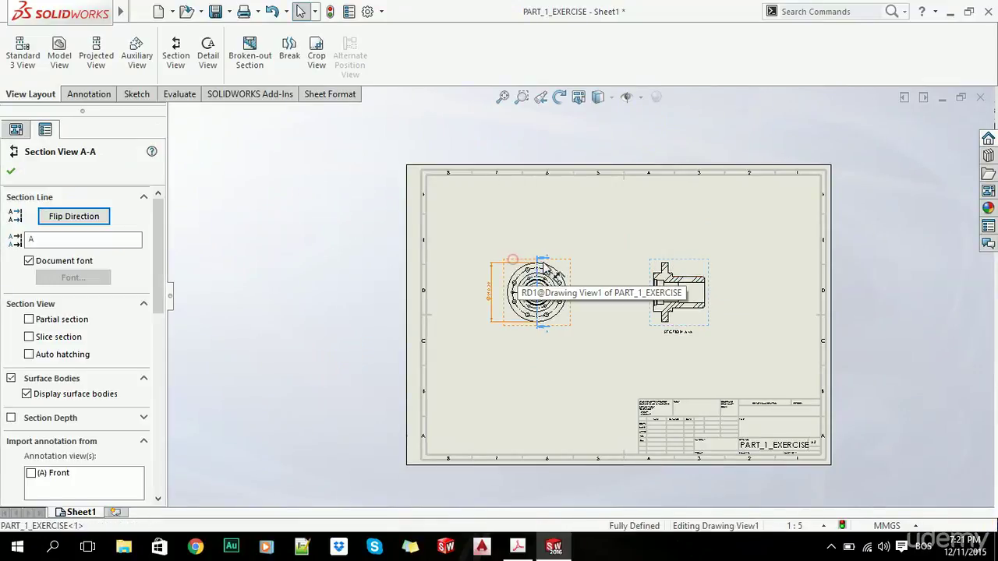
left_click(502, 264)
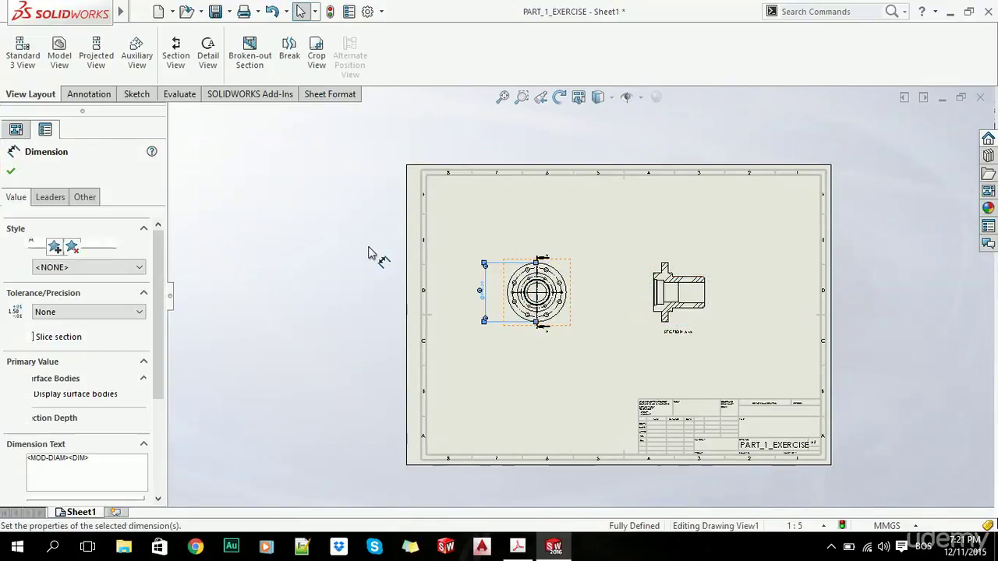
left_click(405, 205)
Step: Move the circular flange view right, closer to the section view
scroll(577, 273, "up", 2)
left_click_drag(573, 265, 626, 272)
left_click(800, 306)
scroll(799, 305, "up", 3)
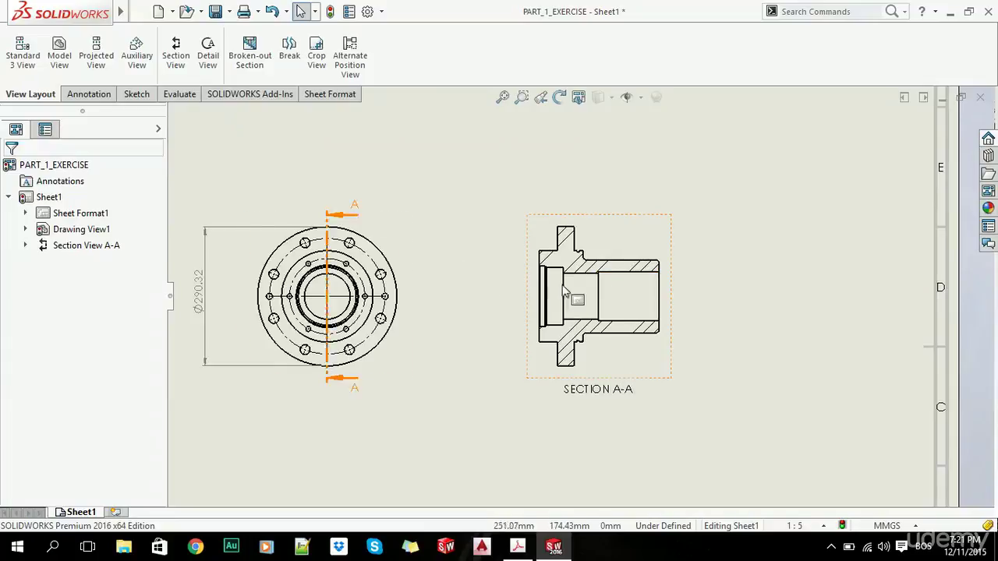
scroll(621, 293, "down", 1)
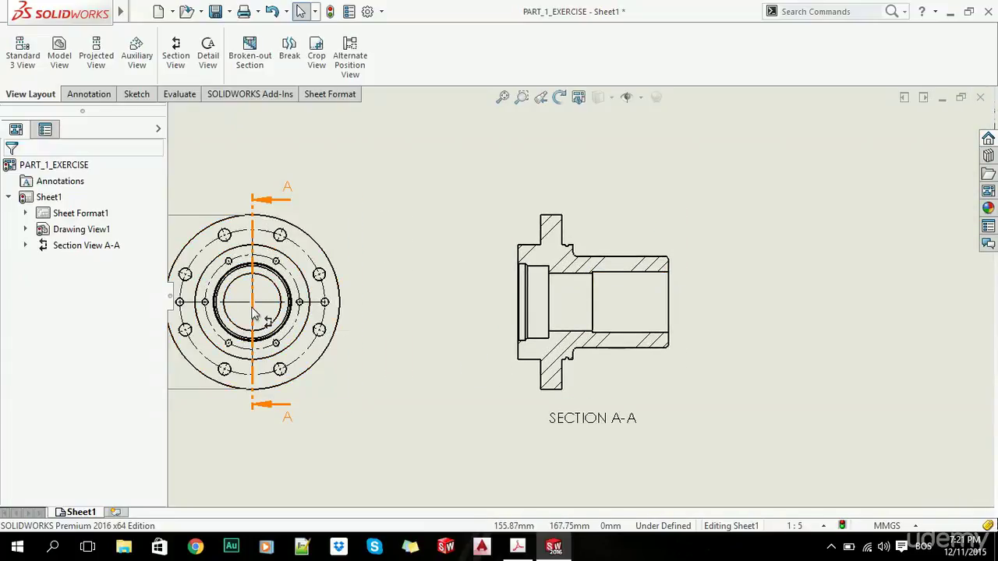
scroll(641, 282, "down", 3)
scroll(641, 282, "up", 4)
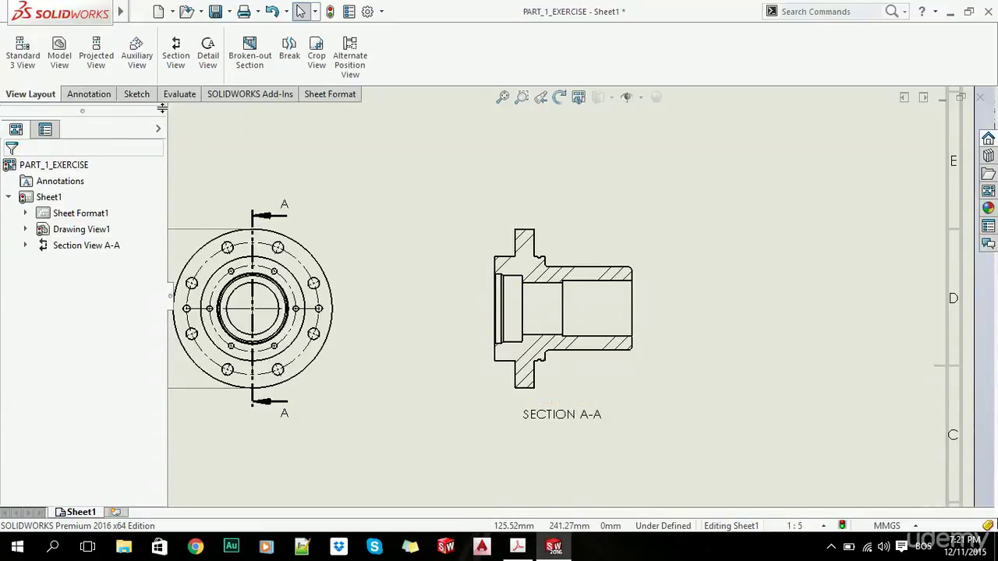
Step: Fill the upper and lower cut regions of section view A-A with a solid area fill
left_click(97, 97)
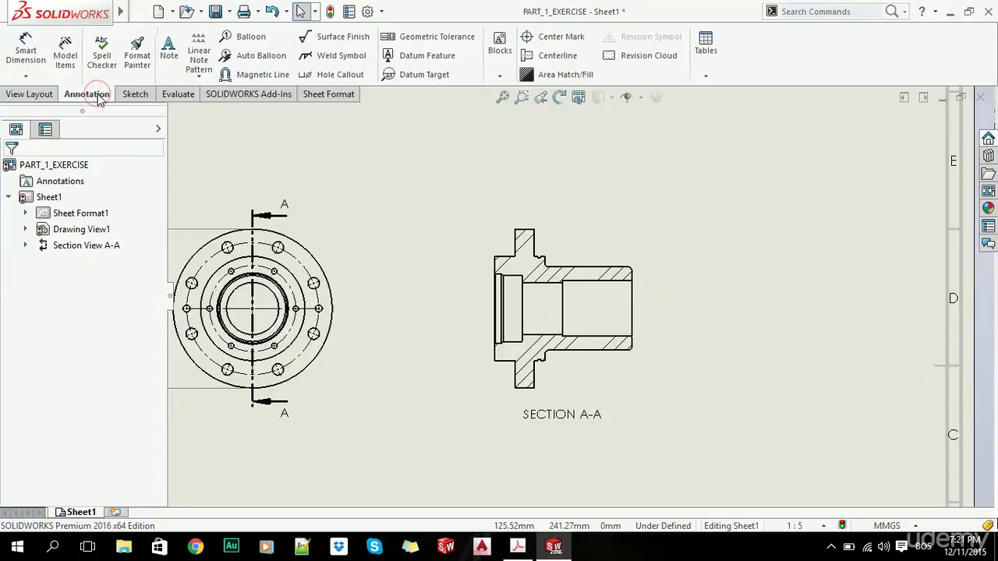
left_click(556, 75)
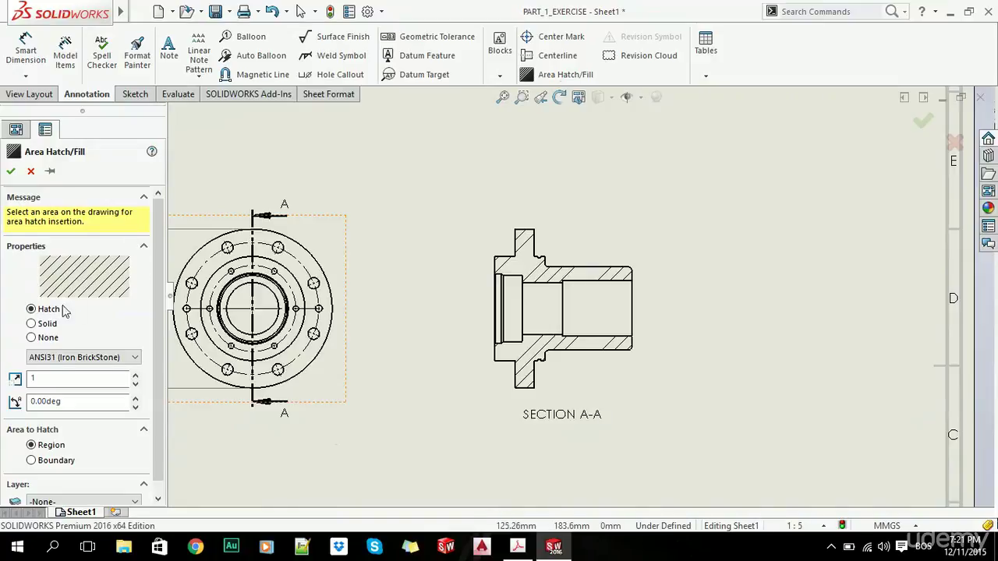
left_click(32, 323)
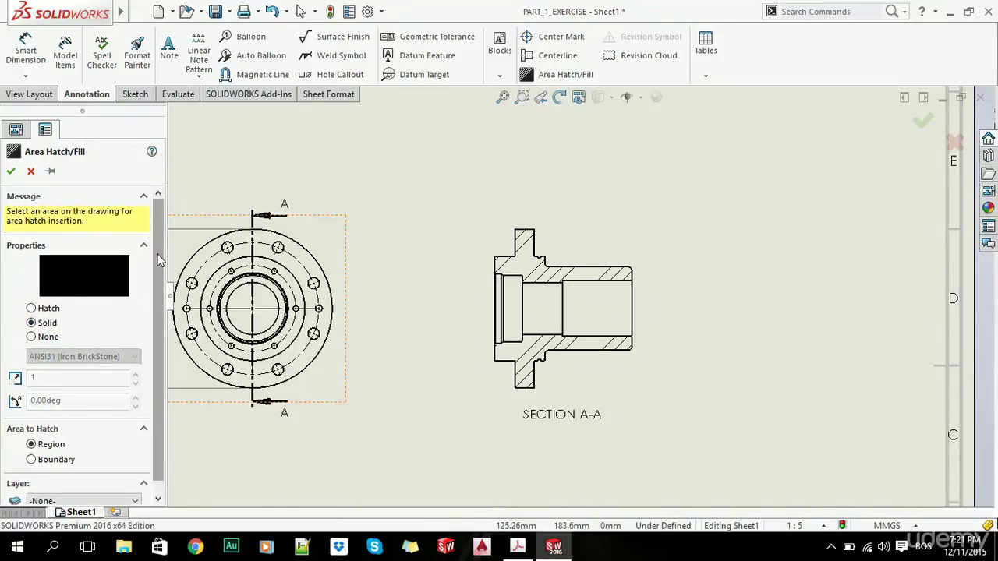
scroll(156, 289, "down", 1)
scroll(586, 317, "down", 3)
scroll(586, 318, "down", 1)
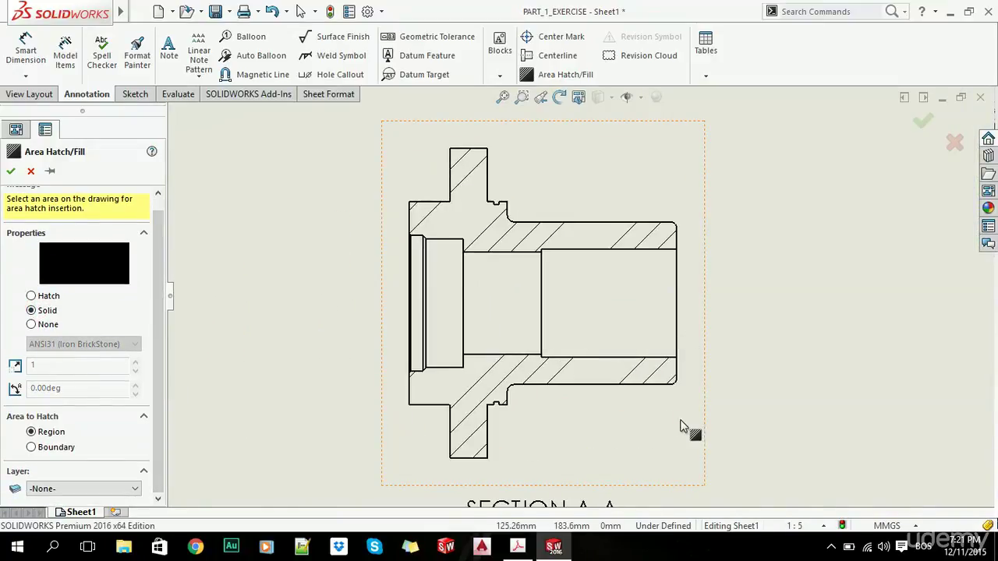
left_click(439, 224)
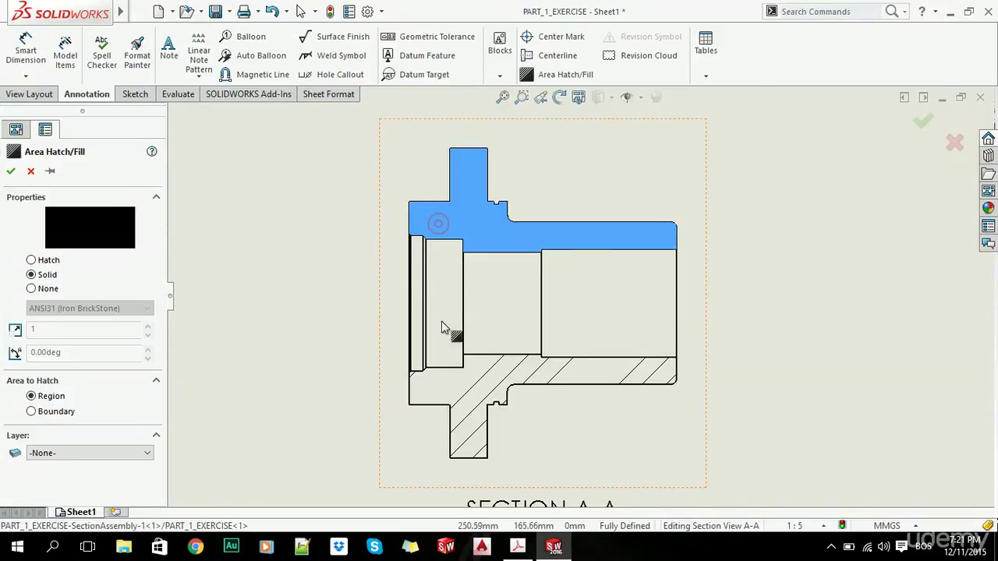
left_click(475, 382)
left_click(501, 278)
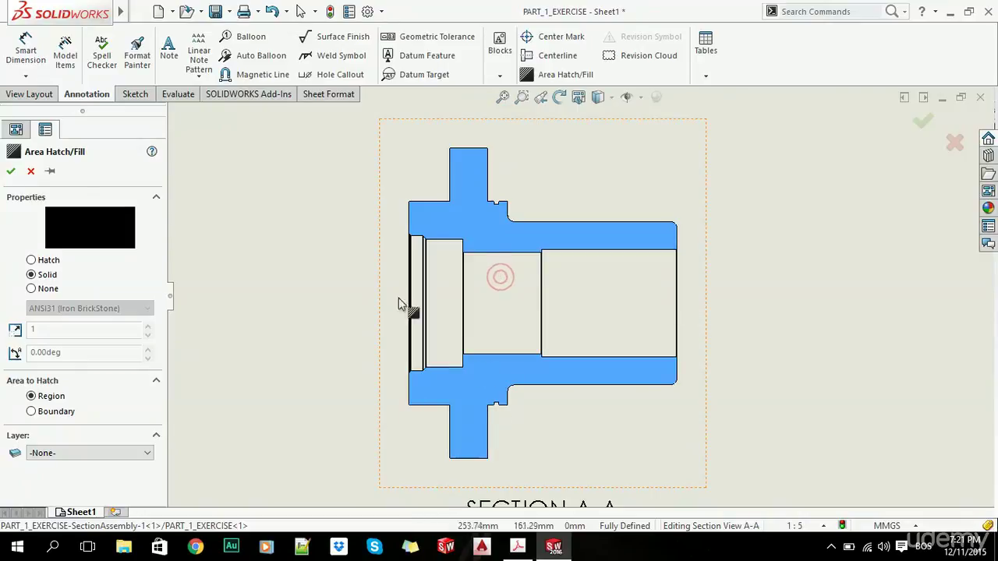
left_click(11, 171)
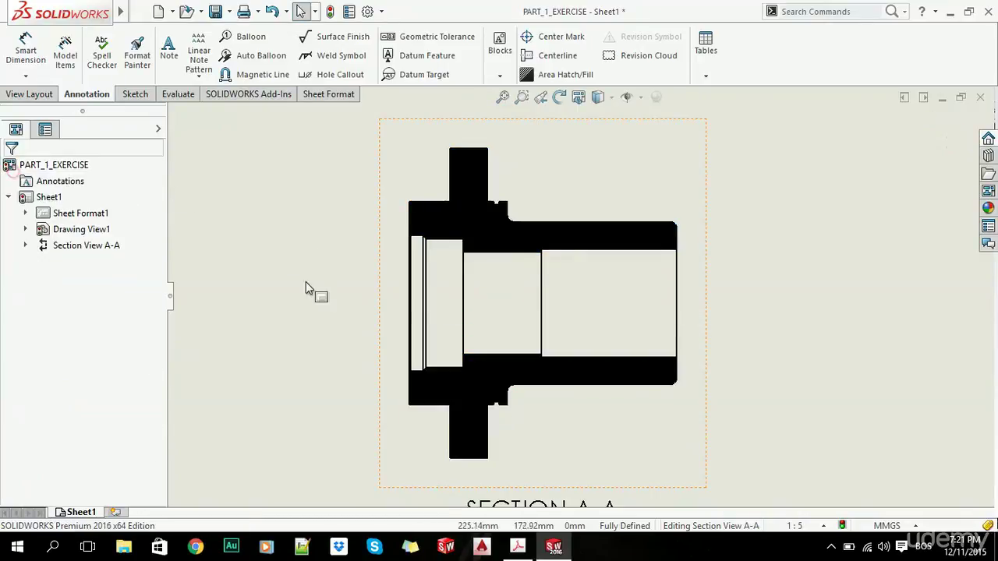
Step: Examine how the solid-filled section view looks up close and on the whole sheet
scroll(535, 312, "up", 2)
scroll(537, 307, "up", 2)
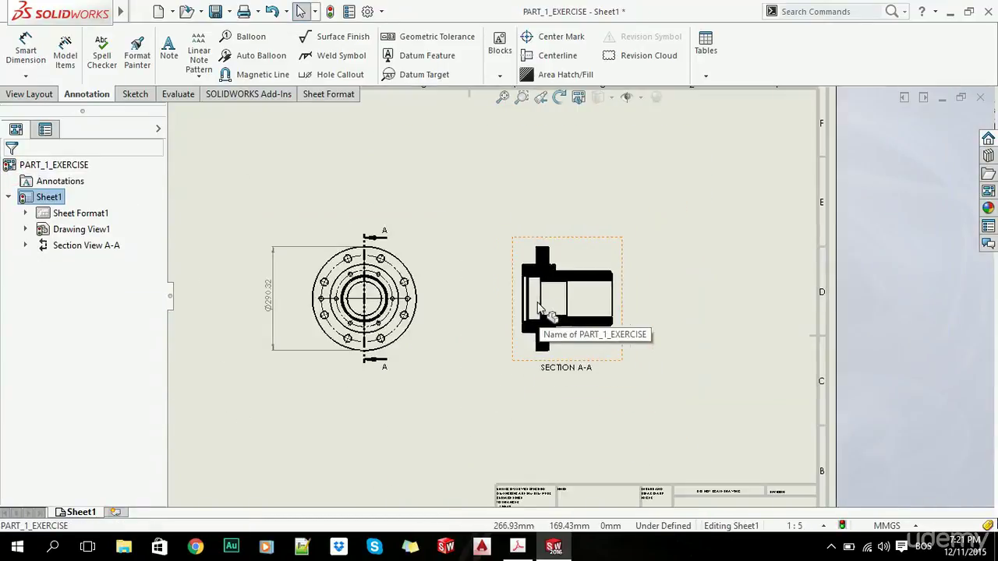
scroll(545, 300, "up", 2)
scroll(555, 290, "down", 1)
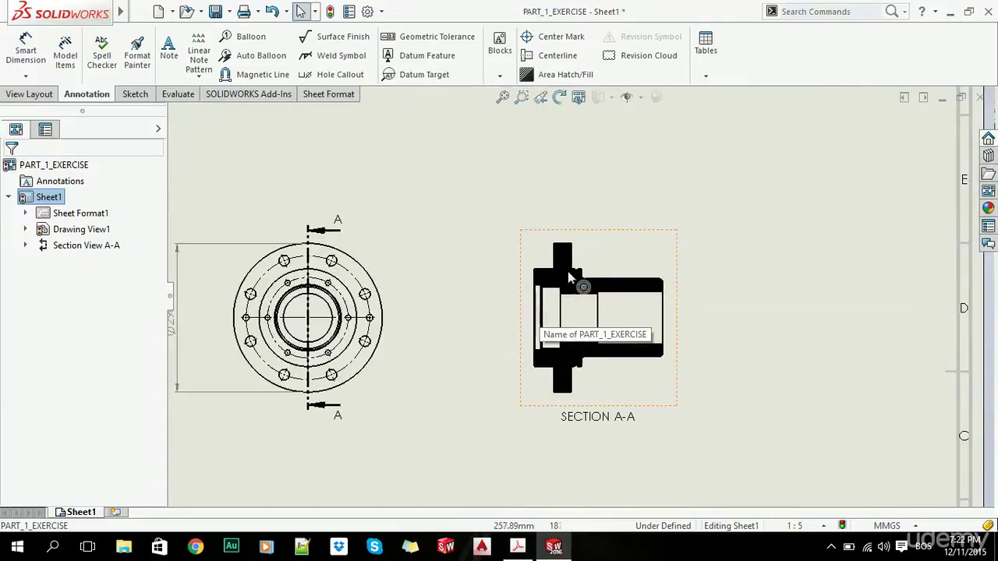
scroll(555, 290, "up", 3)
scroll(507, 335, "up", 2)
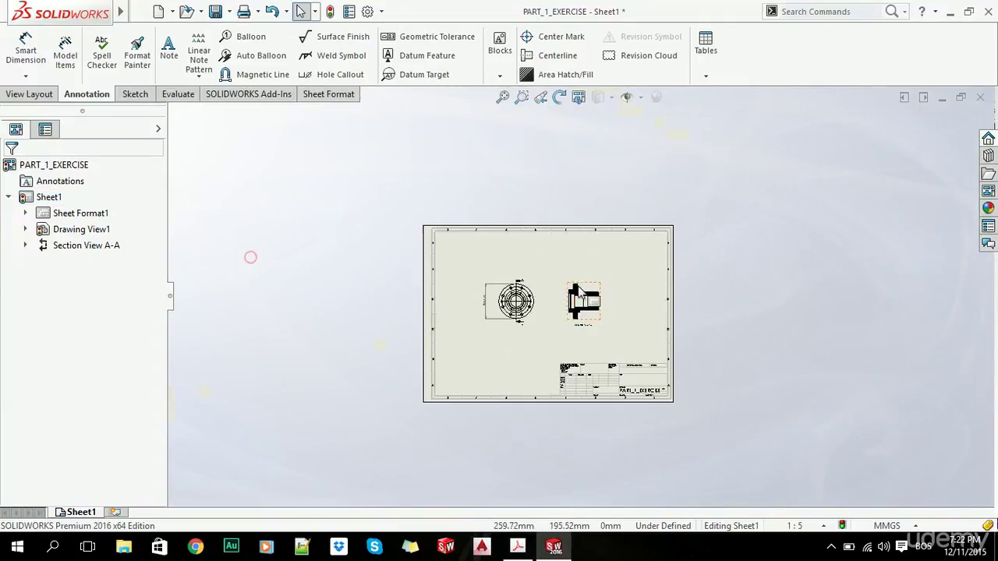
key("f")
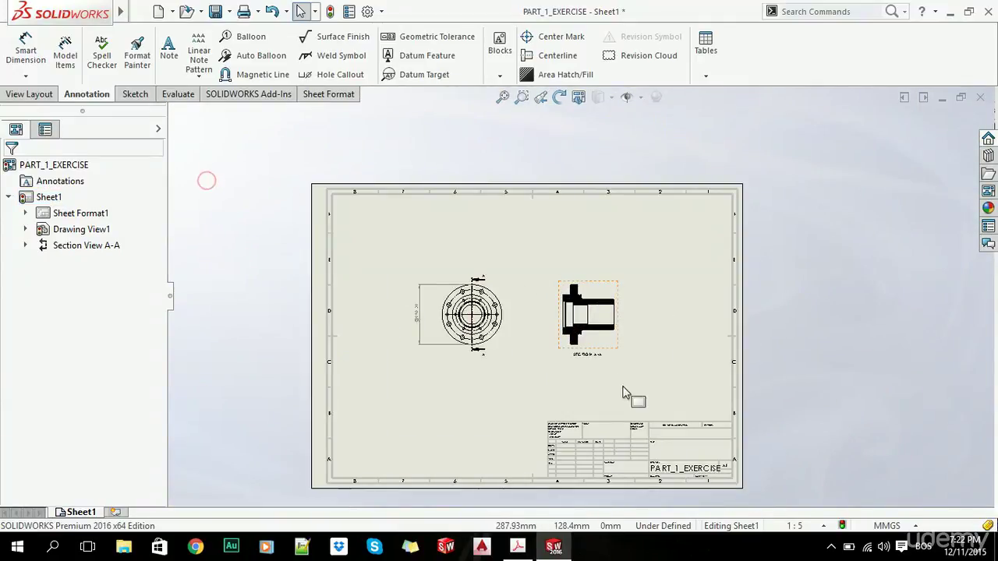
scroll(622, 393, "down", 2)
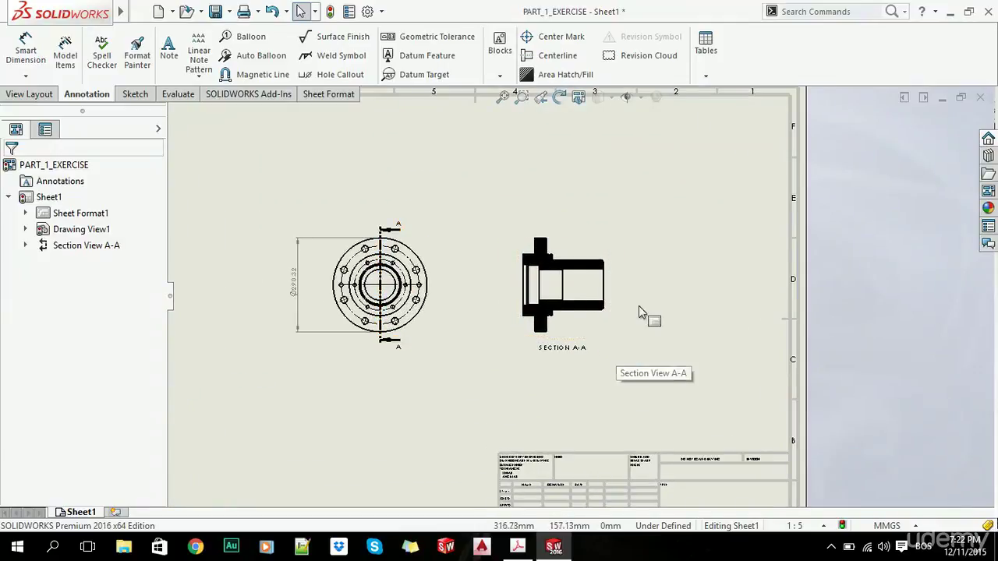
Step: Delete section view A-A together with its section line
left_click(609, 245)
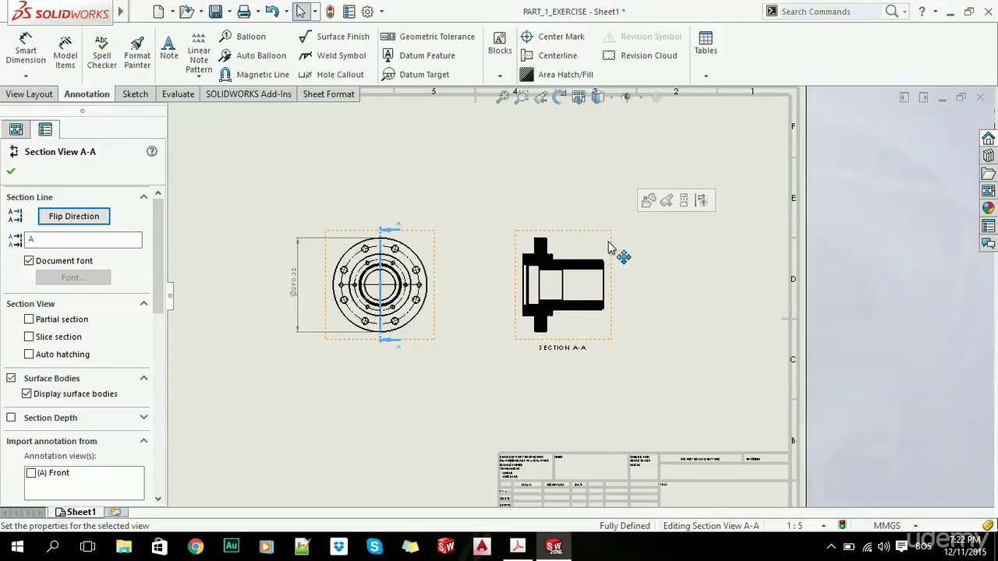
right_click(609, 246)
left_click(650, 375)
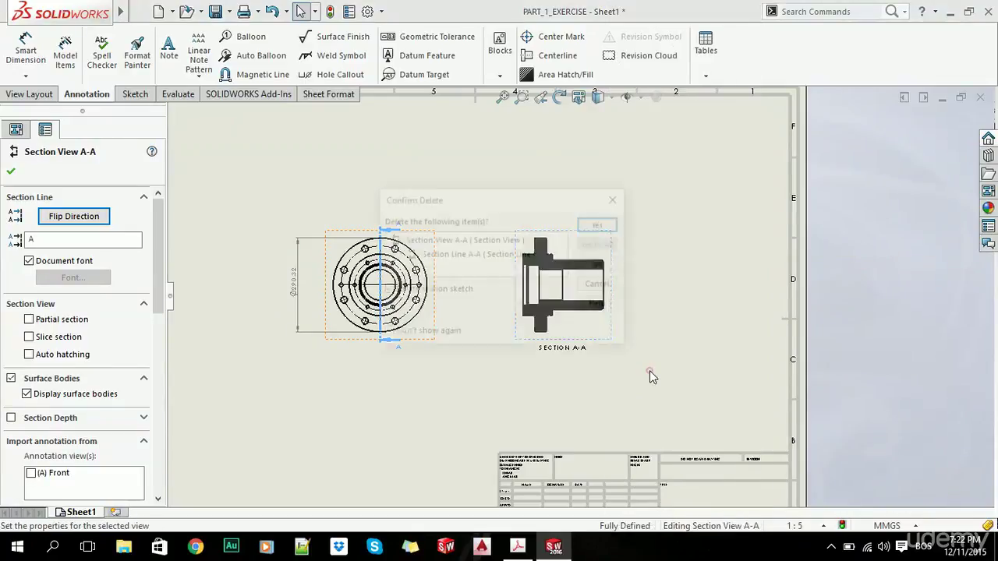
left_click(600, 226)
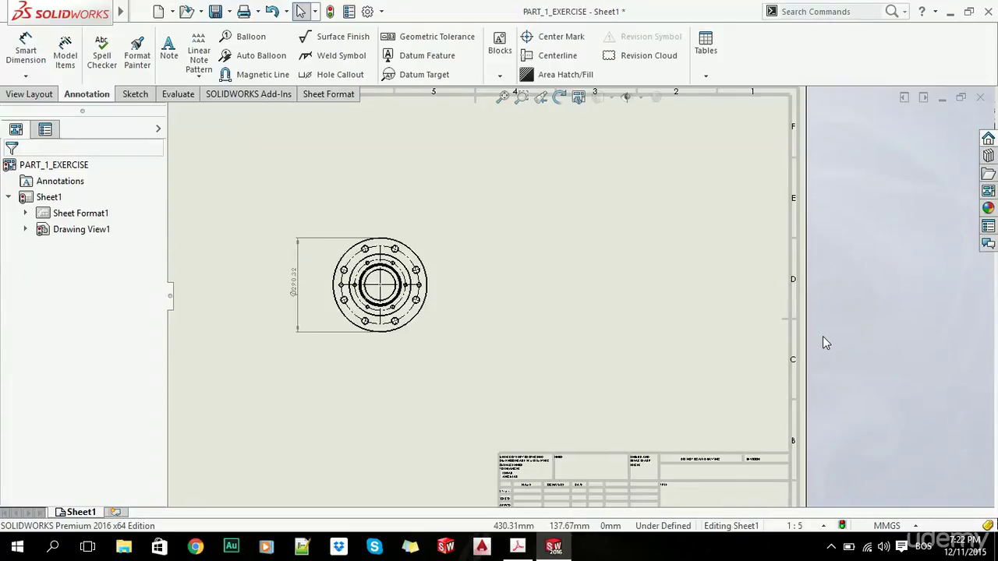
Step: Shift the remaining flange view slightly to the right on the sheet
key("f")
scroll(493, 264, "down", 3)
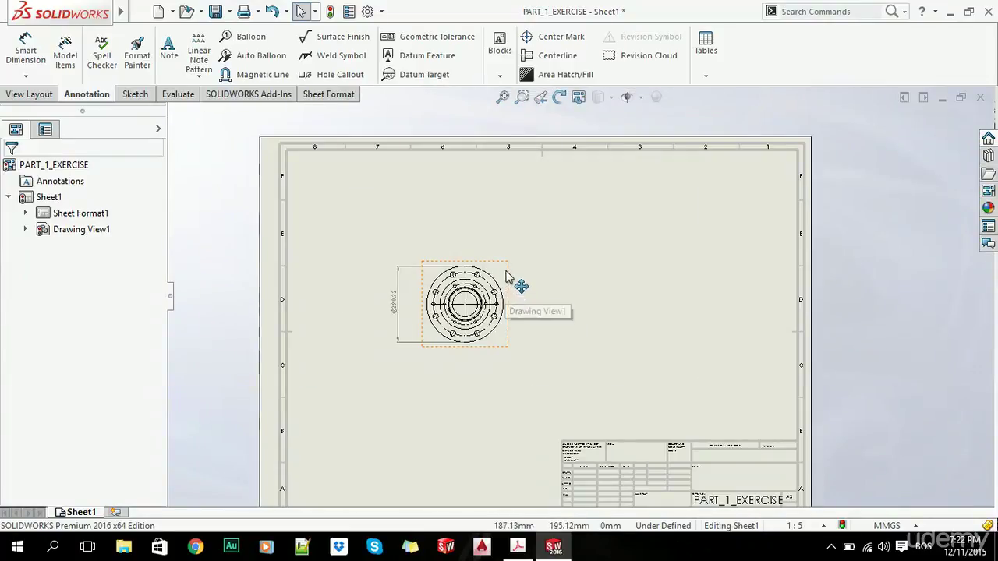
mouse_move(513, 279)
left_mouse_down()
mouse_move(530, 298)
mouse_move(525, 287)
left_mouse_up()
scroll(585, 304, "up", 2)
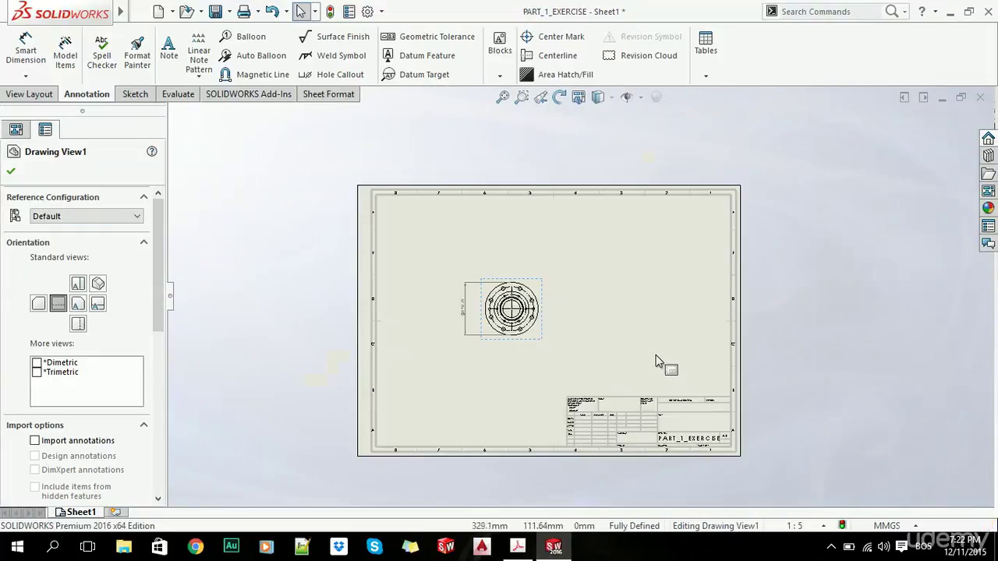
left_click(832, 548)
mouse_move(854, 500)
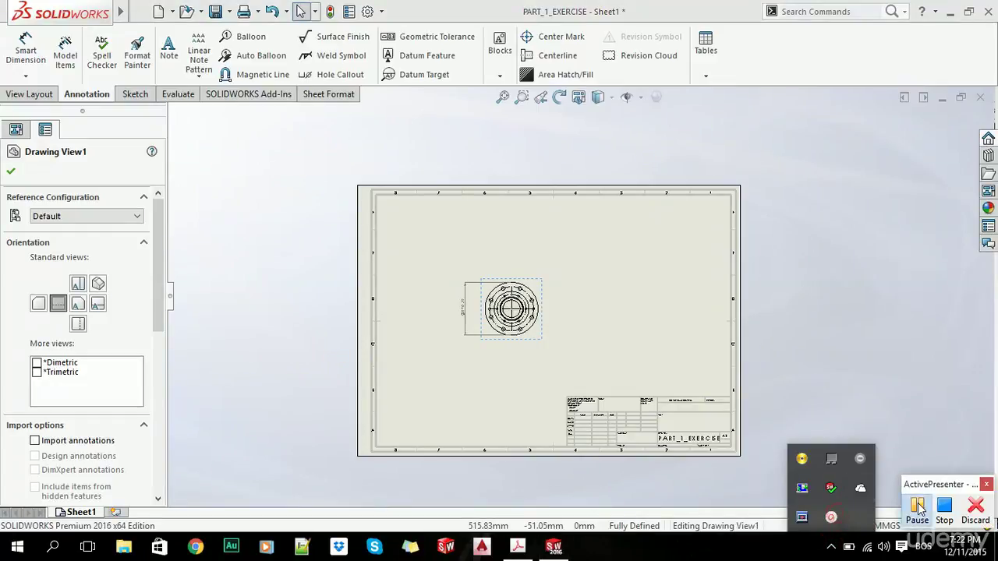
Step: Delete the flange view and its outer diameter dimension from the sheet
left_click(12, 172)
left_click(265, 252)
scroll(538, 332, "down", 2)
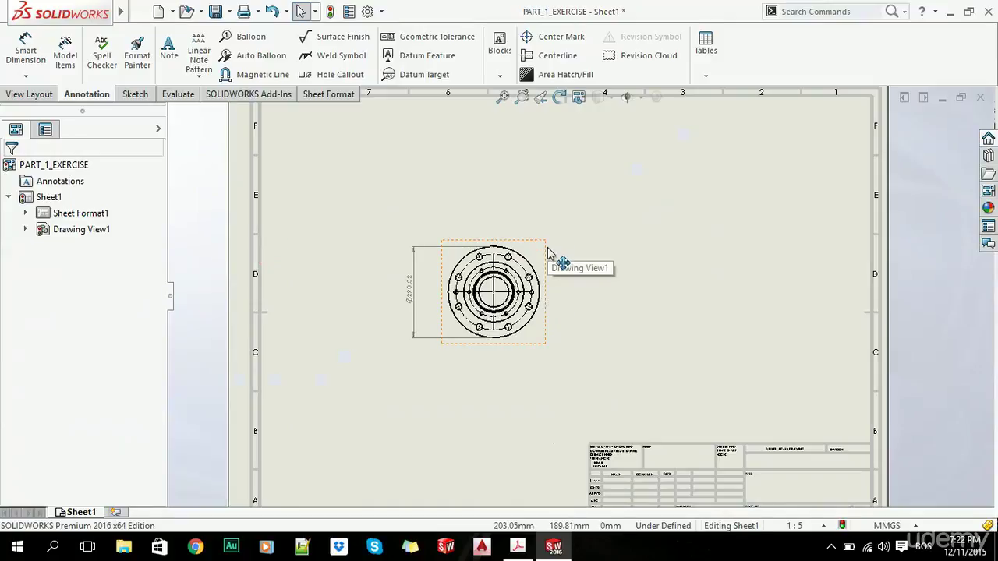
mouse_move(549, 253)
left_mouse_down()
mouse_move(483, 249)
mouse_move(502, 263)
mouse_move(497, 307)
left_mouse_up()
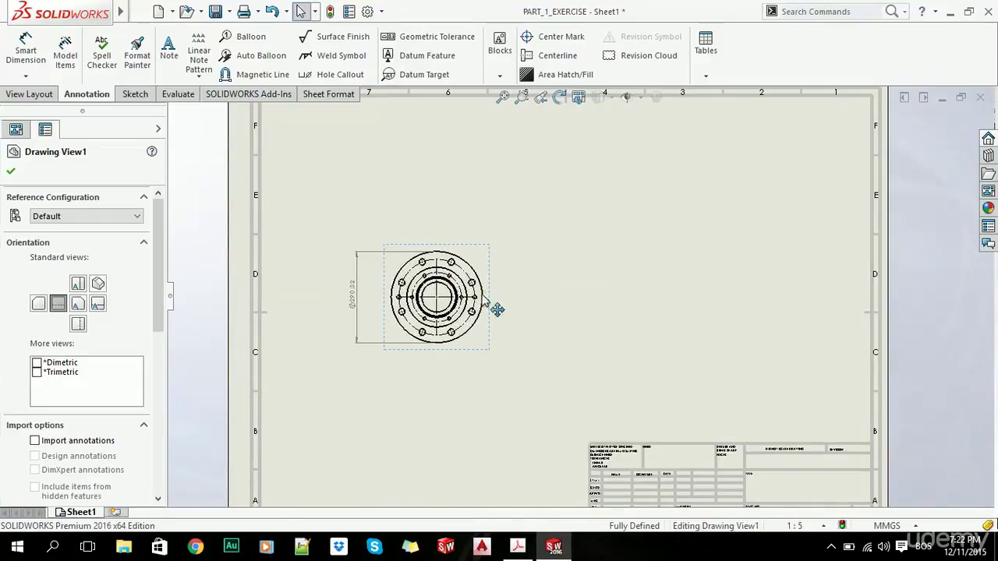
key("Delete")
key("Return")
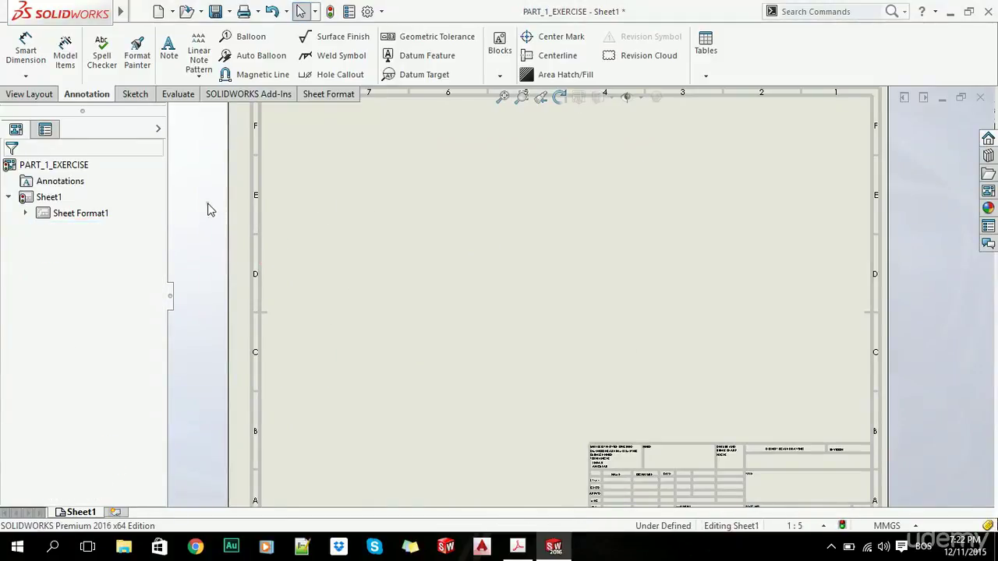
left_click(988, 193)
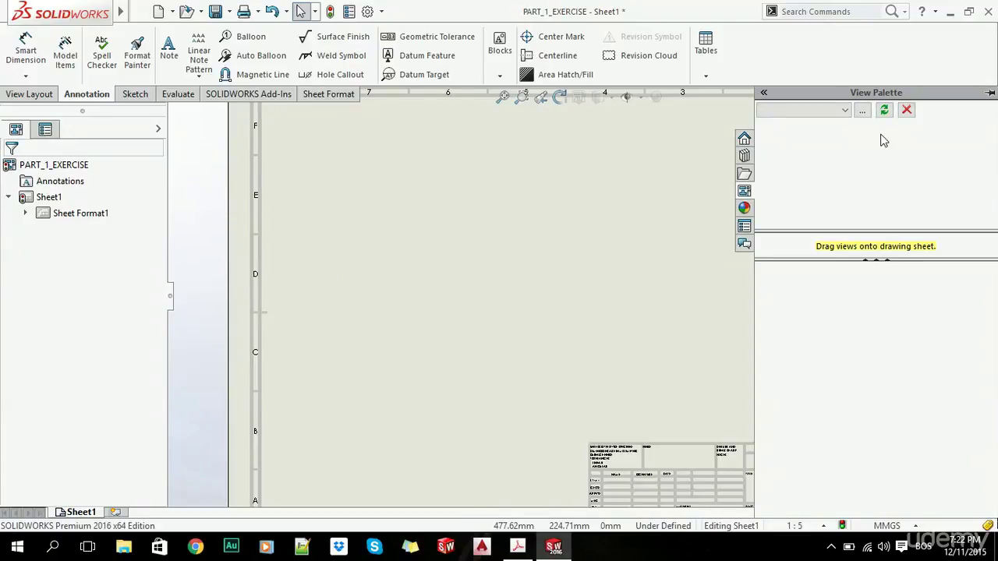
left_click(838, 110)
left_click(835, 112)
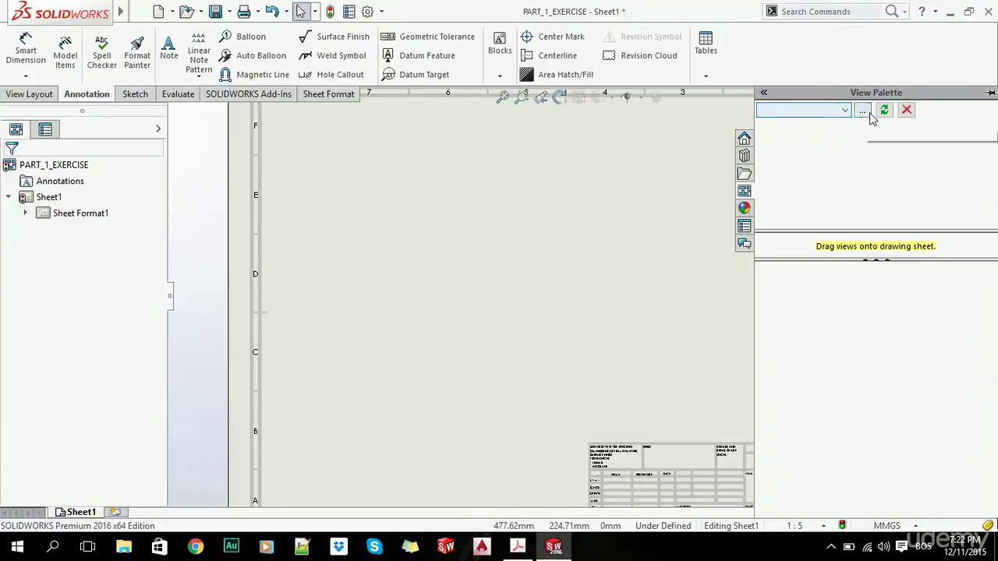
left_click(864, 110)
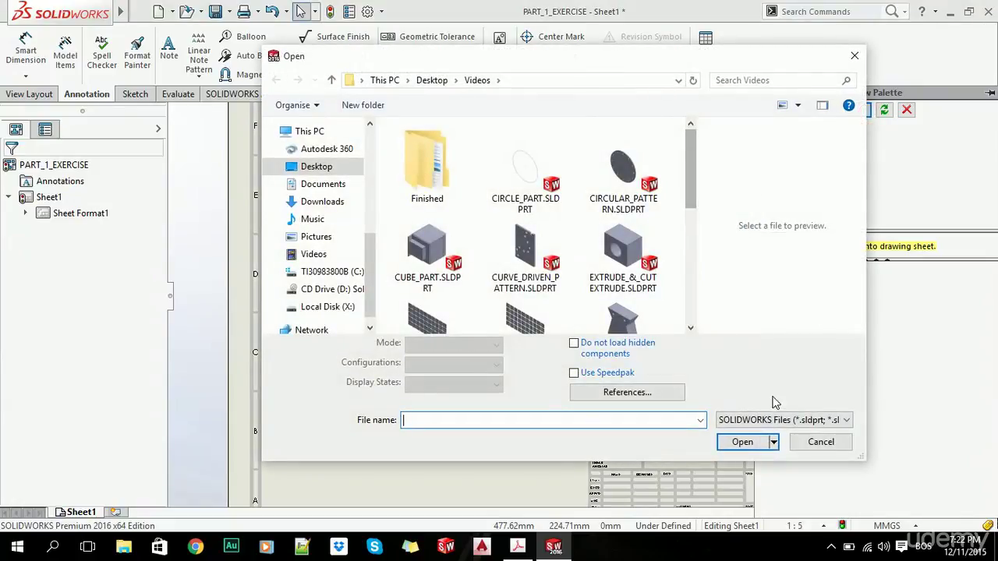
left_click(820, 441)
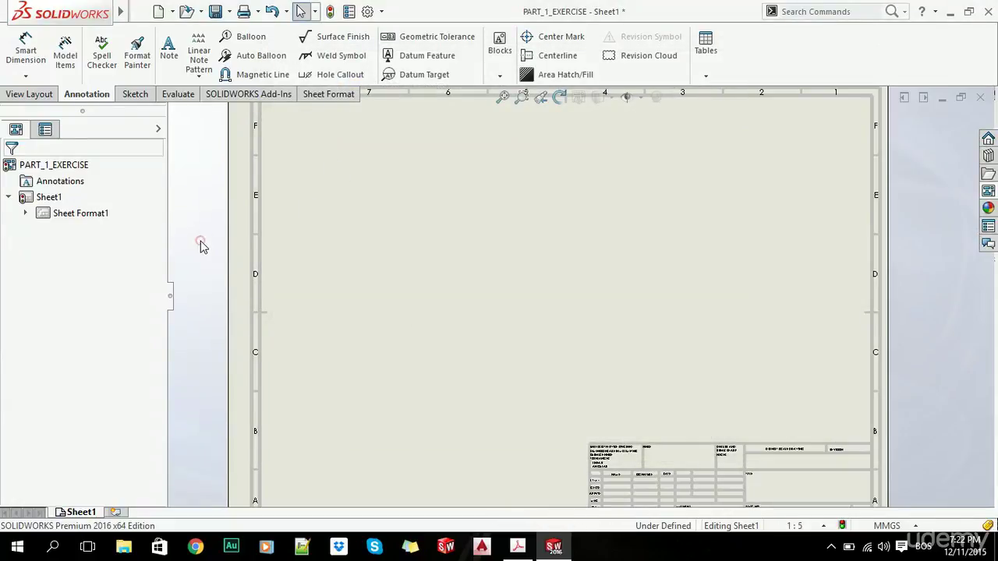
Step: Bring PART_1_EXERCISE.SLDPRT from the desktop's Videos folder onto the empty drawing sheet as a model view
left_click(994, 549)
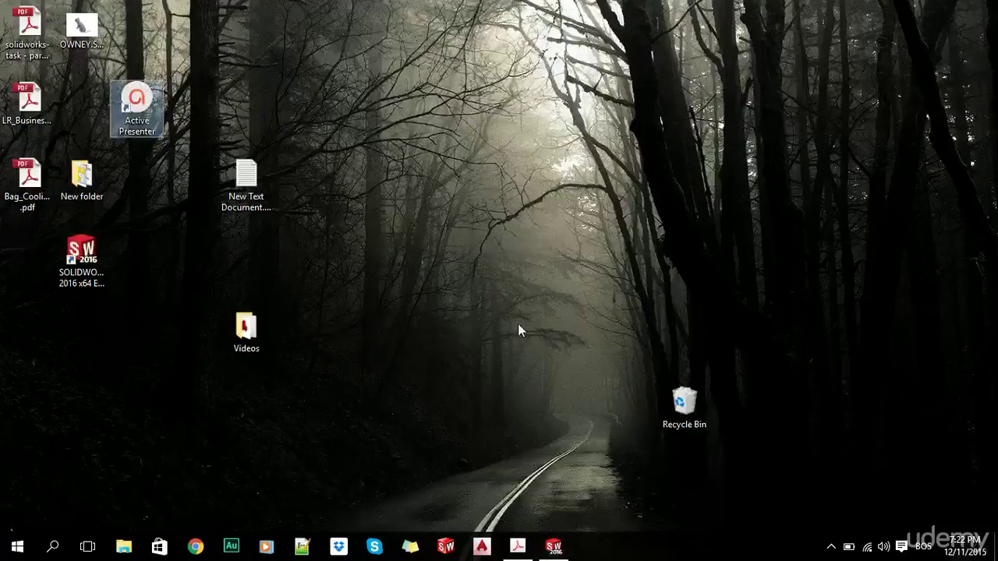
left_click(169, 209)
double_click(246, 329)
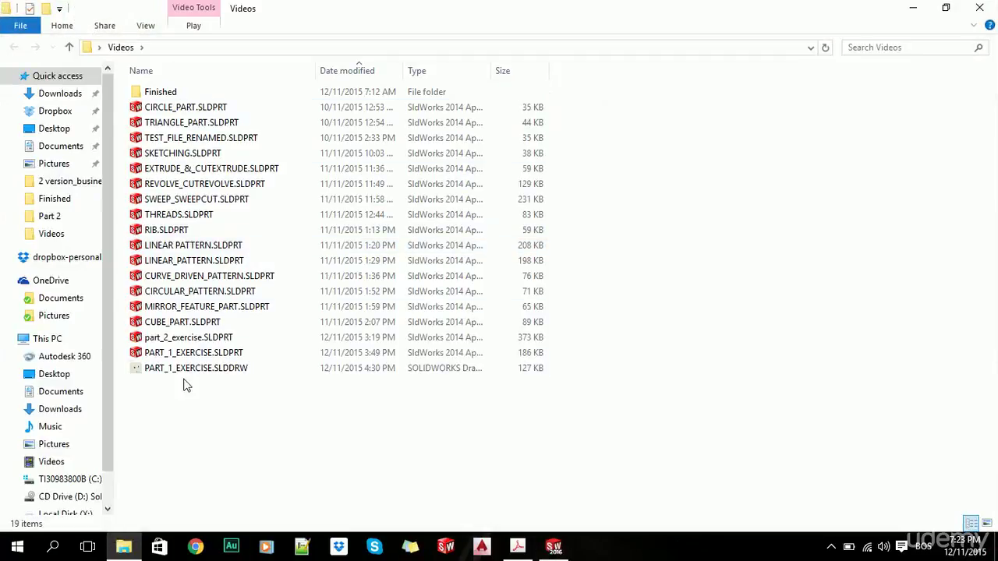
left_click_drag(237, 434, 267, 421)
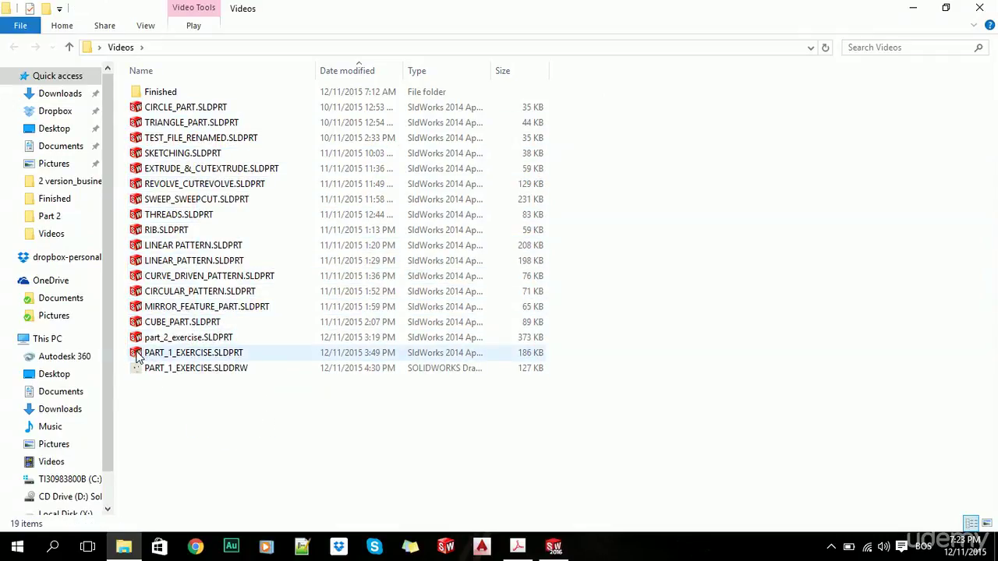
mouse_move(137, 355)
left_mouse_down()
mouse_move(222, 345)
mouse_move(468, 372)
mouse_move(581, 509)
mouse_move(558, 549)
mouse_move(517, 216)
mouse_move(494, 248)
left_mouse_up()
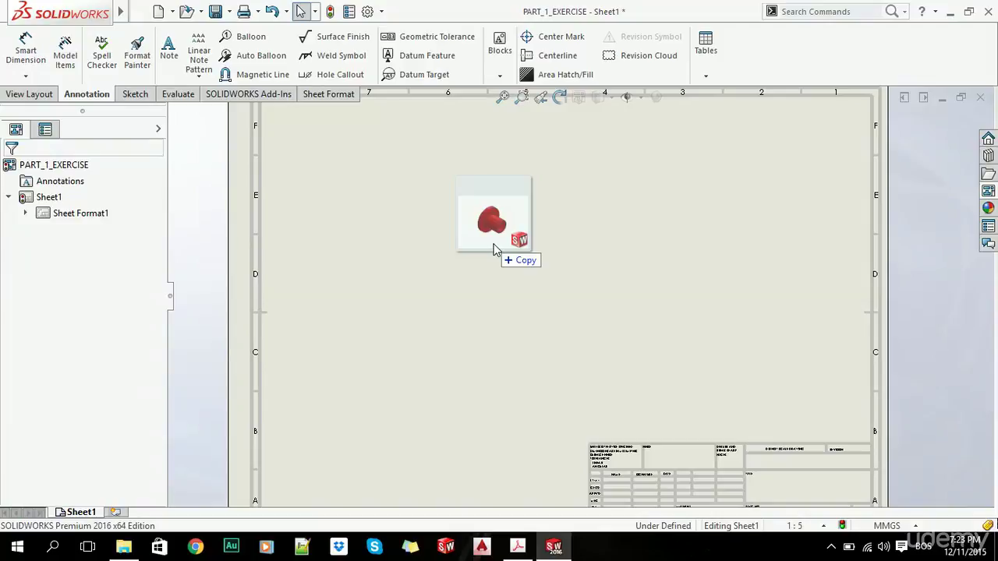
left_click_drag(494, 248, 494, 249)
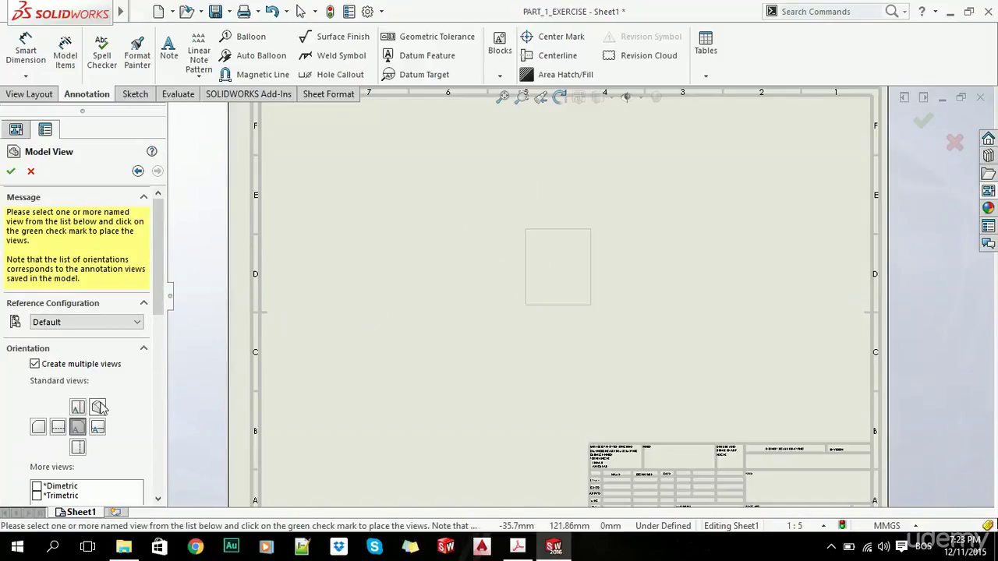
Step: Add the right, top and isometric orientations to the front view and place all four views on the sheet
left_click(96, 428)
left_click(77, 409)
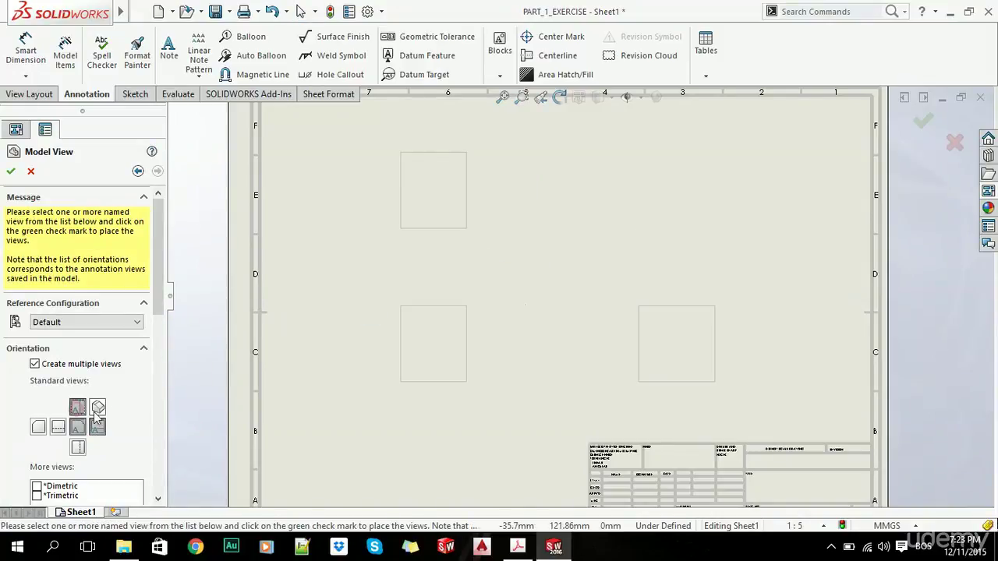
left_click(97, 407)
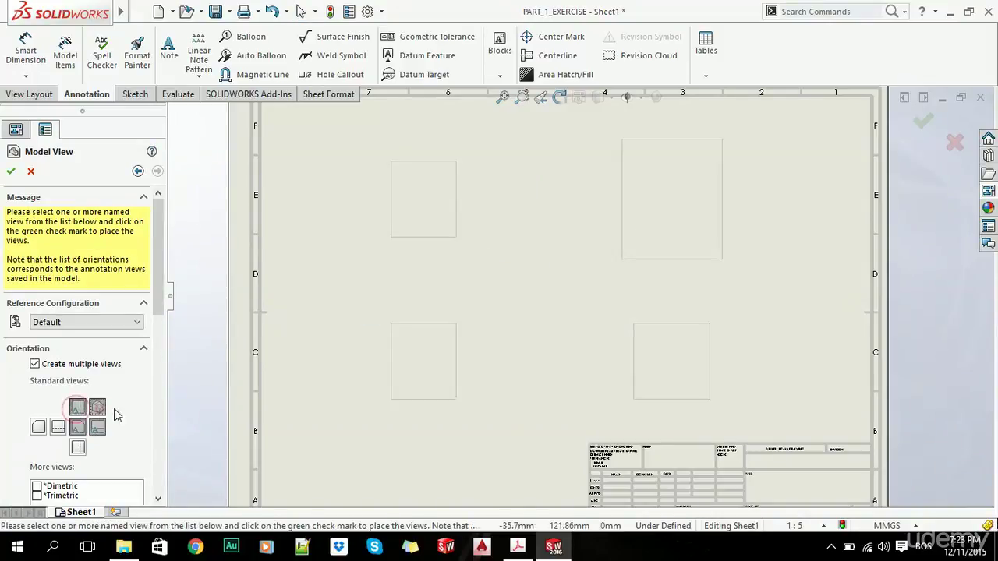
left_click(10, 172)
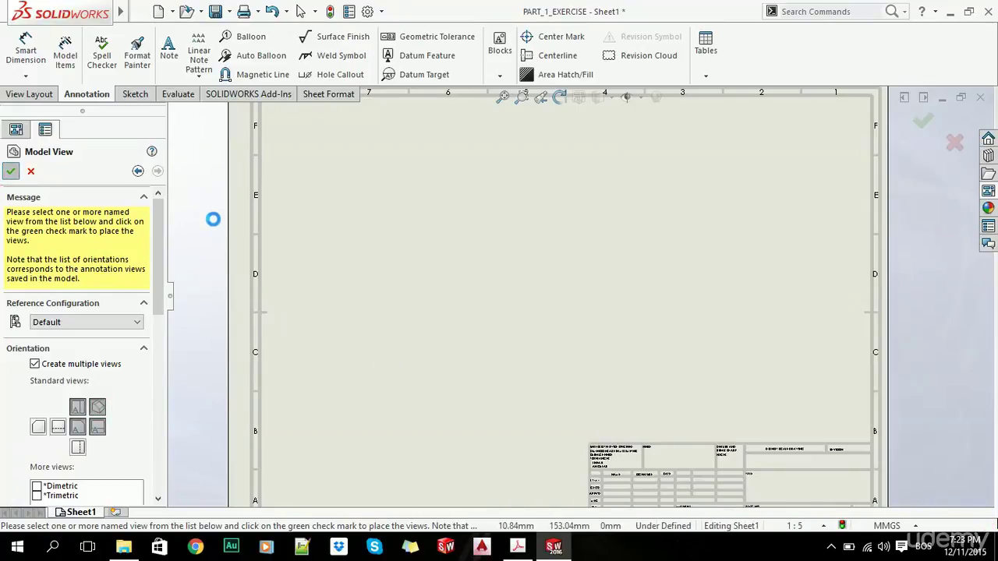
key("f")
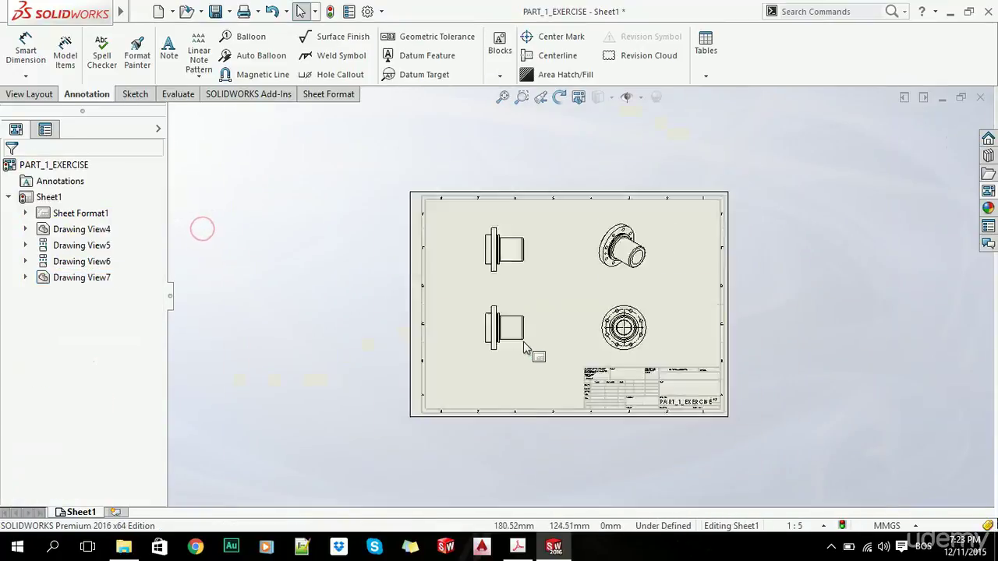
Step: Rotate the front view below the top view by 90 degrees, updating its dependent views as well
scroll(616, 312, "down", 3)
left_click(465, 308)
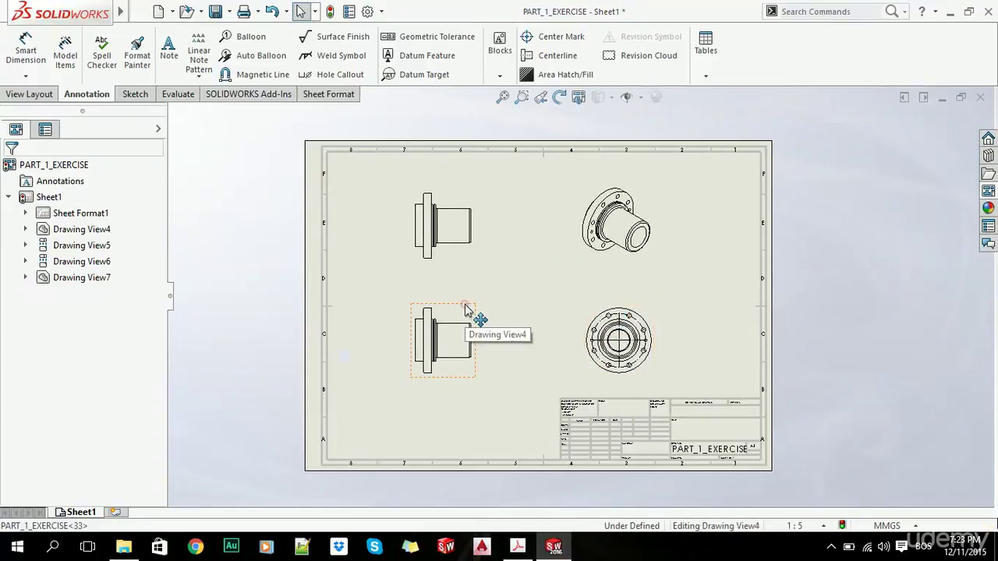
left_click(558, 98)
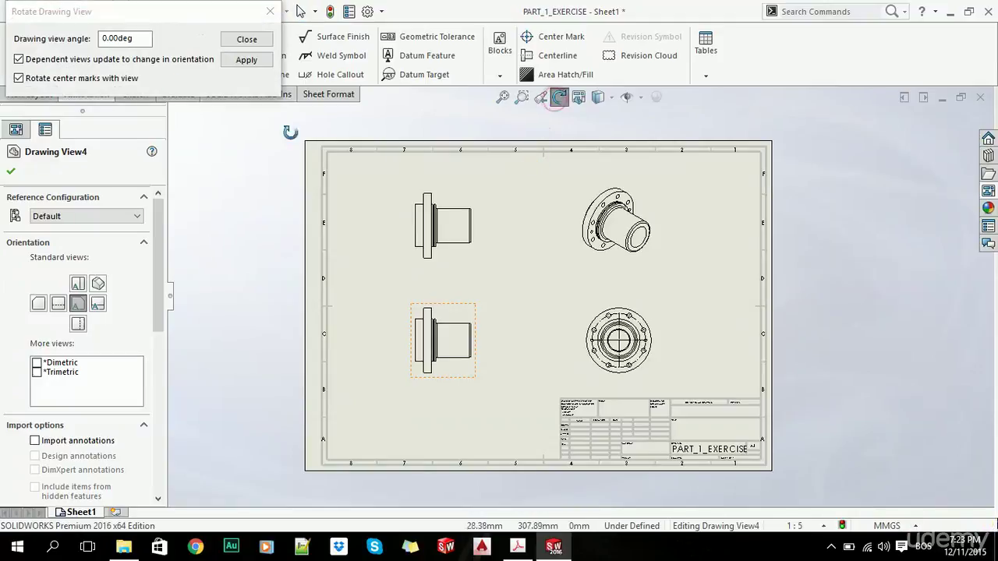
double_click(127, 38)
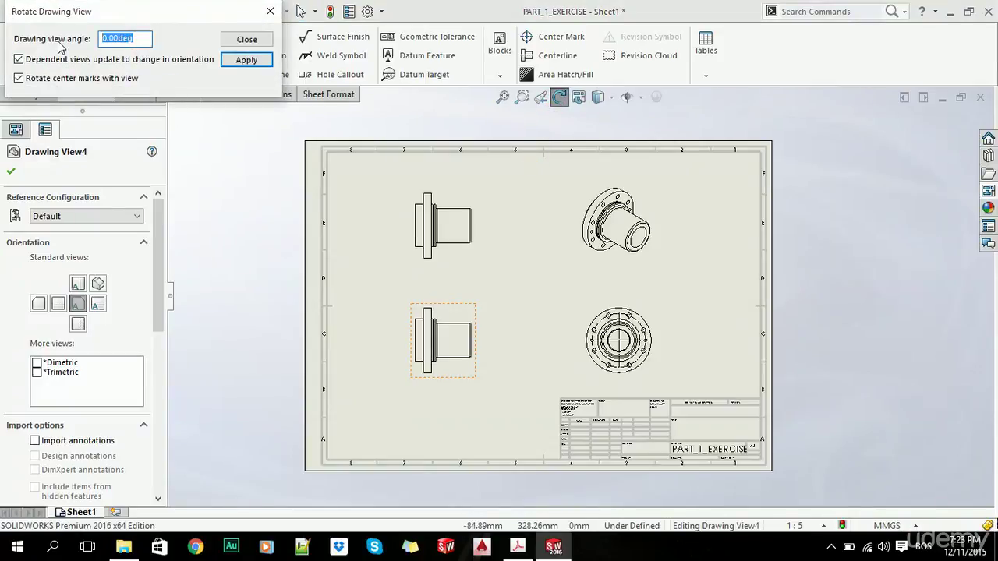
left_click(245, 68)
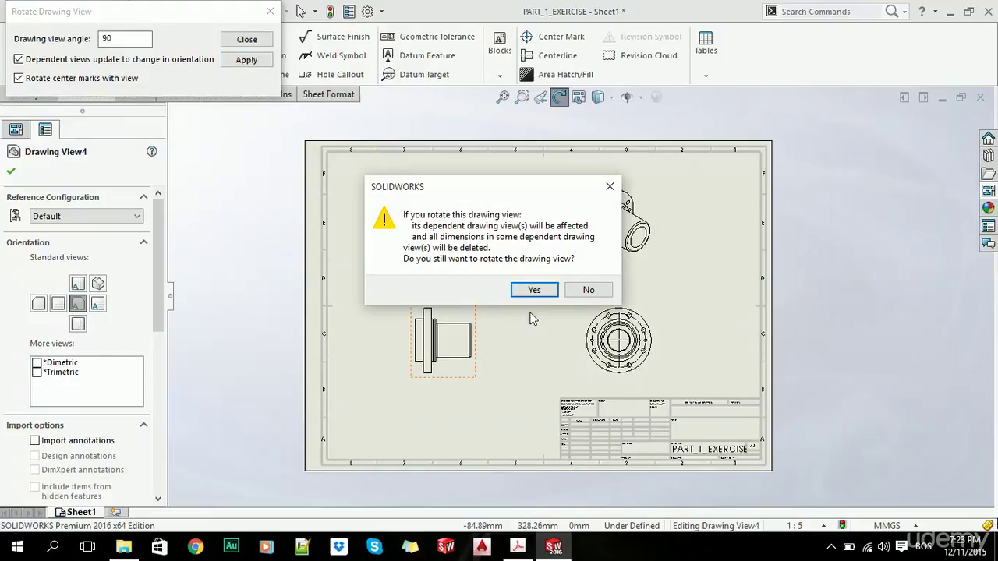
left_click(533, 290)
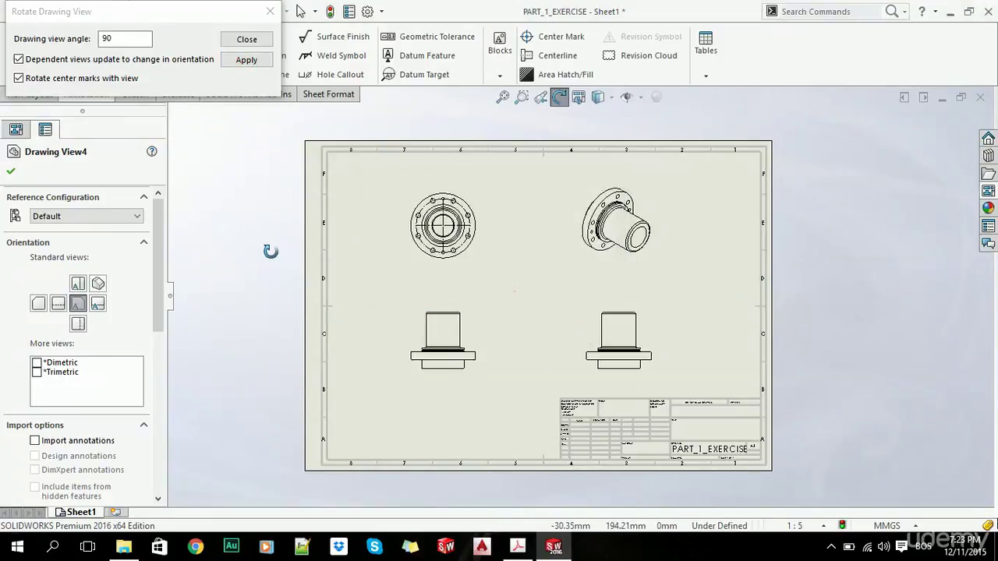
left_click(269, 12)
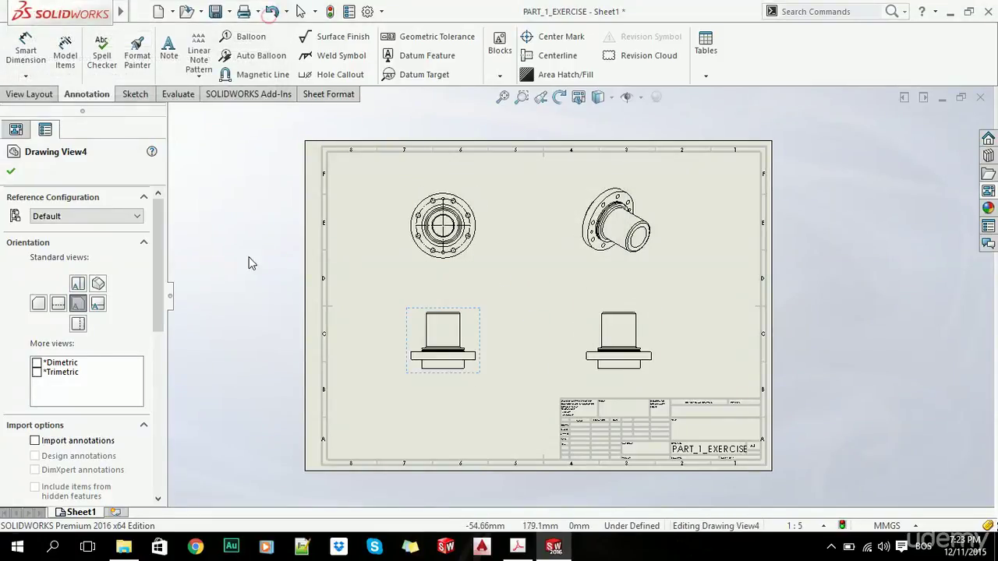
left_click(248, 269)
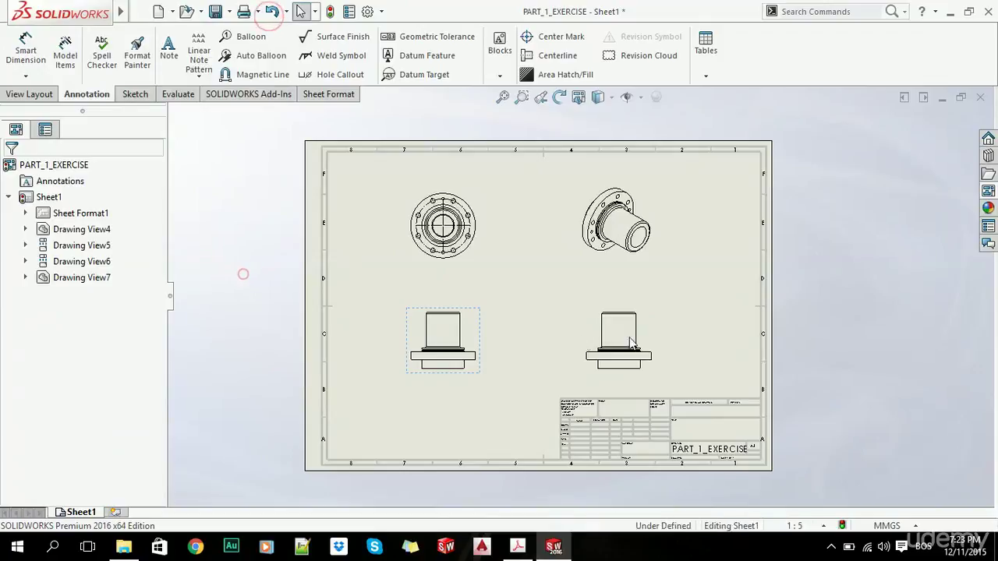
Step: Set the isometric view's display style to Shaded With Edges
left_click(626, 284)
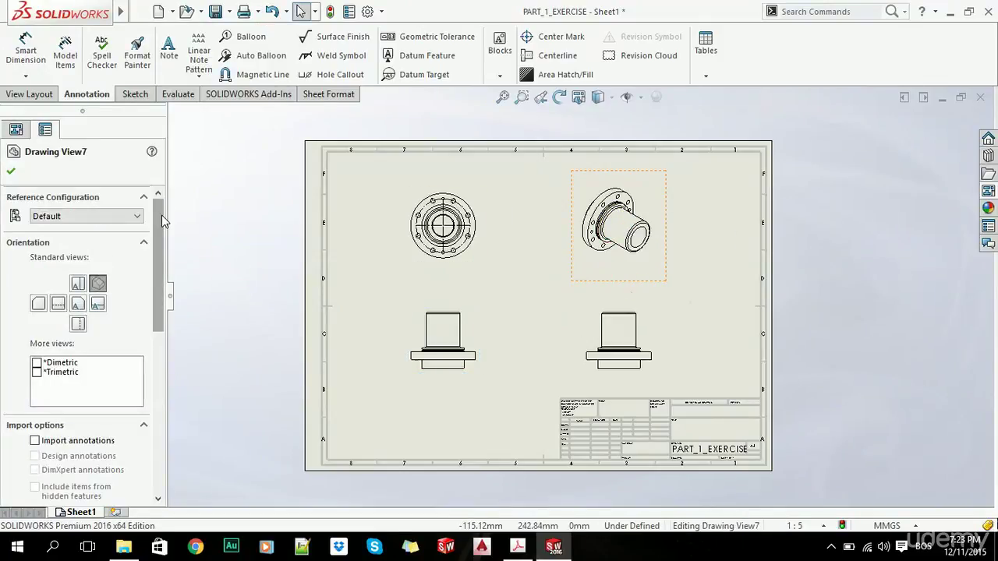
left_click_drag(156, 222, 155, 324)
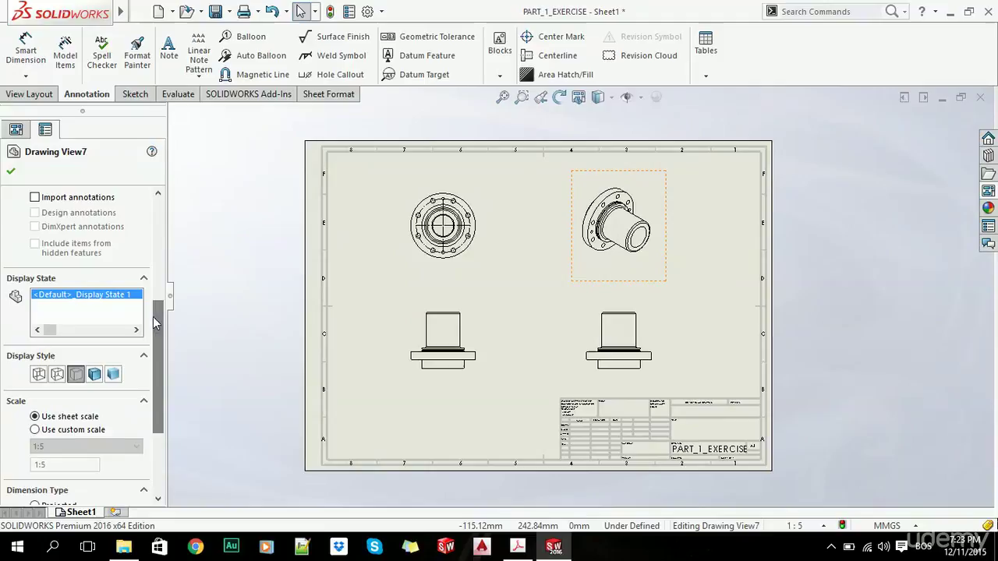
left_click(95, 375)
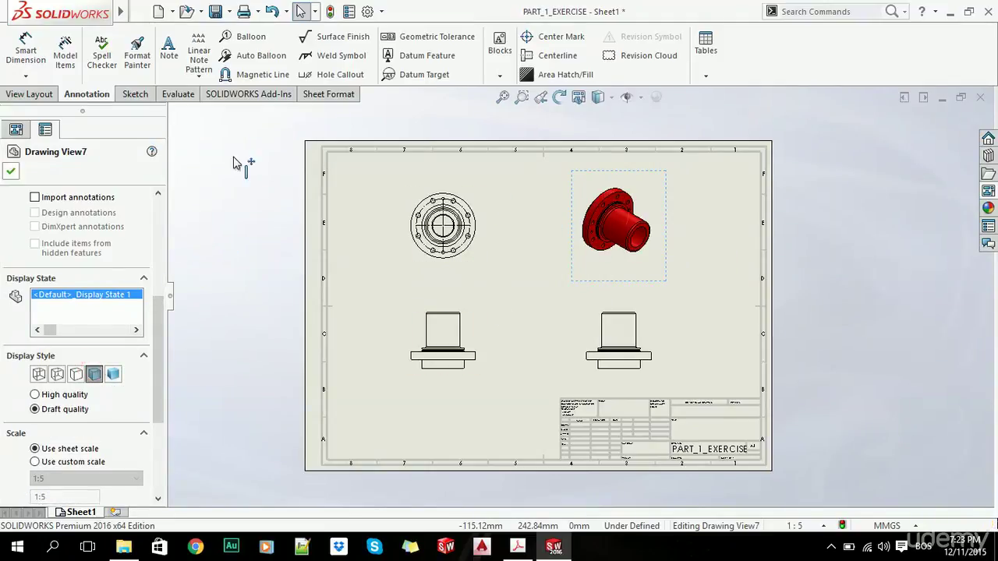
left_click(10, 173)
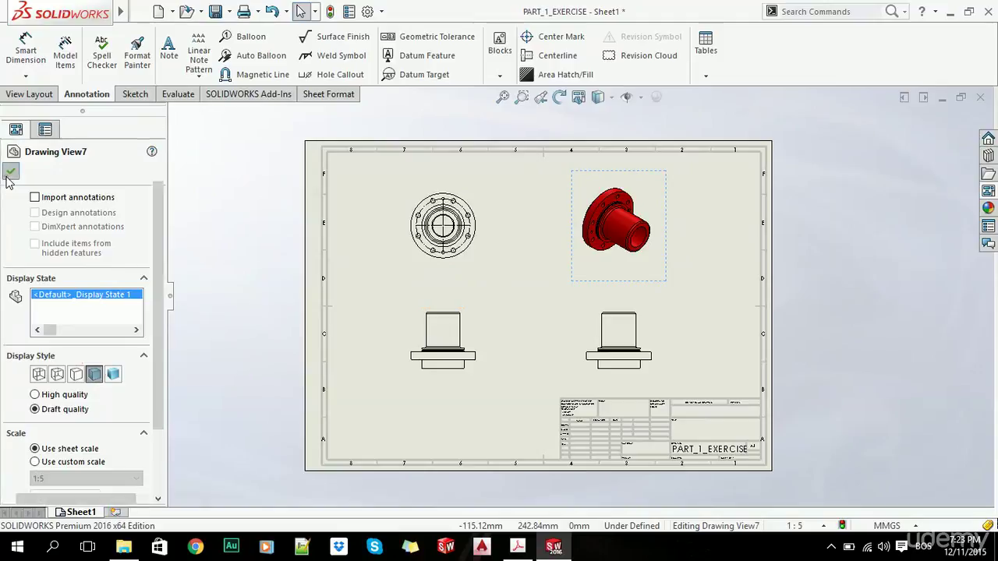
left_click(246, 251)
Step: Add a second sheet to the drawing
scroll(628, 296, "up", 2)
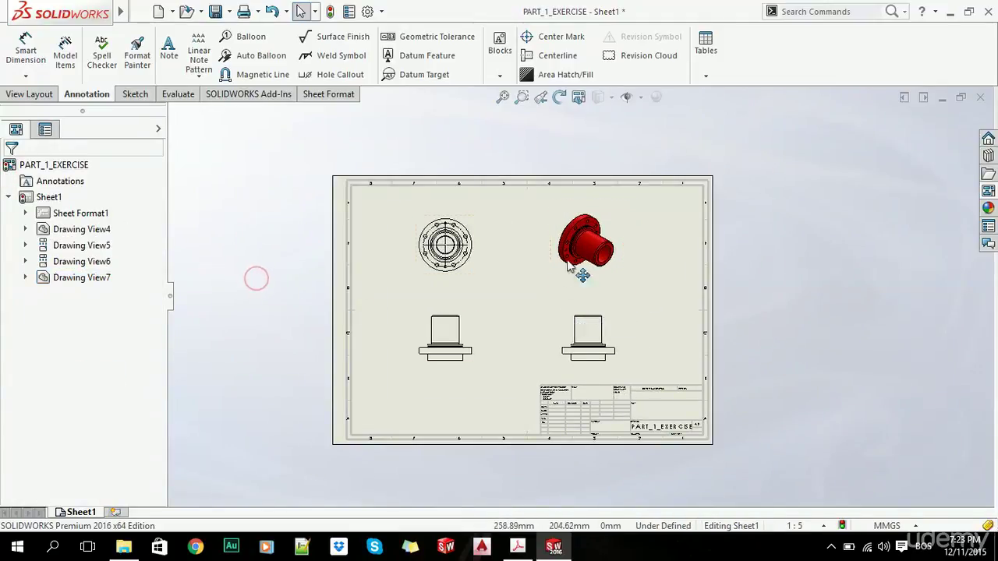
left_click(117, 514)
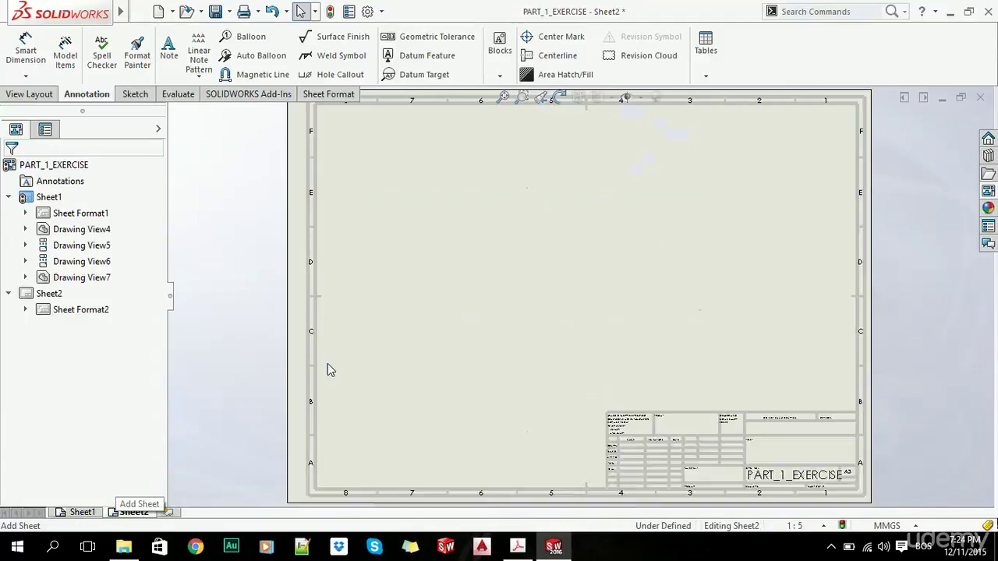
left_click(277, 296)
scroll(479, 287, "up", 2)
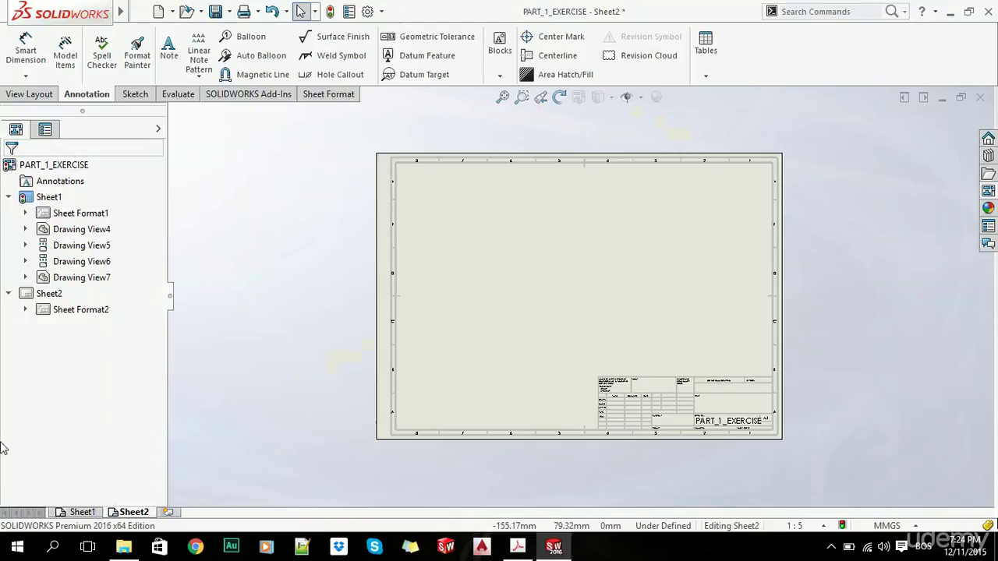
Step: Return to Sheet1 and try to copy the circular flange view together with its center marks
left_click(71, 512)
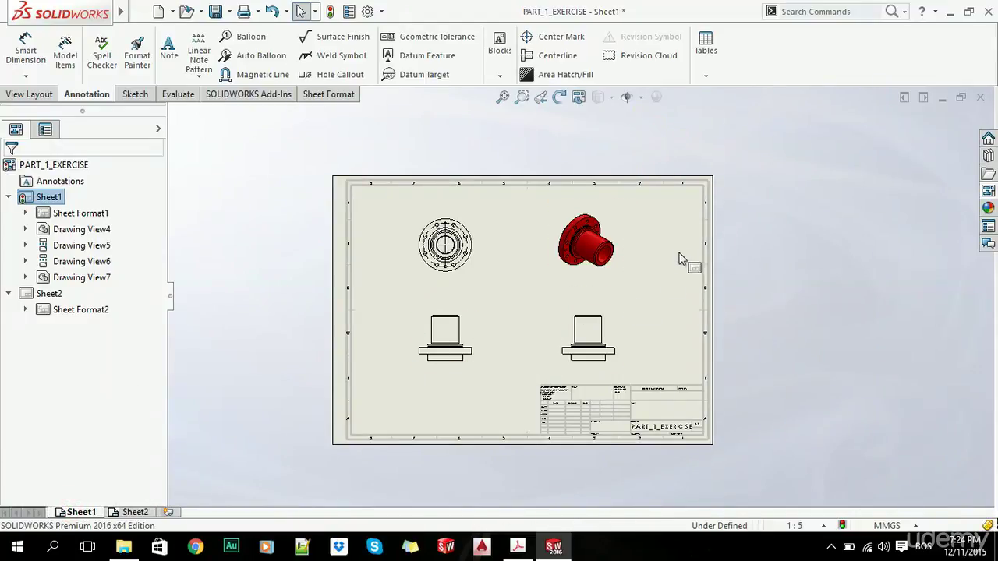
left_click_drag(660, 209, 410, 367)
left_click(561, 36)
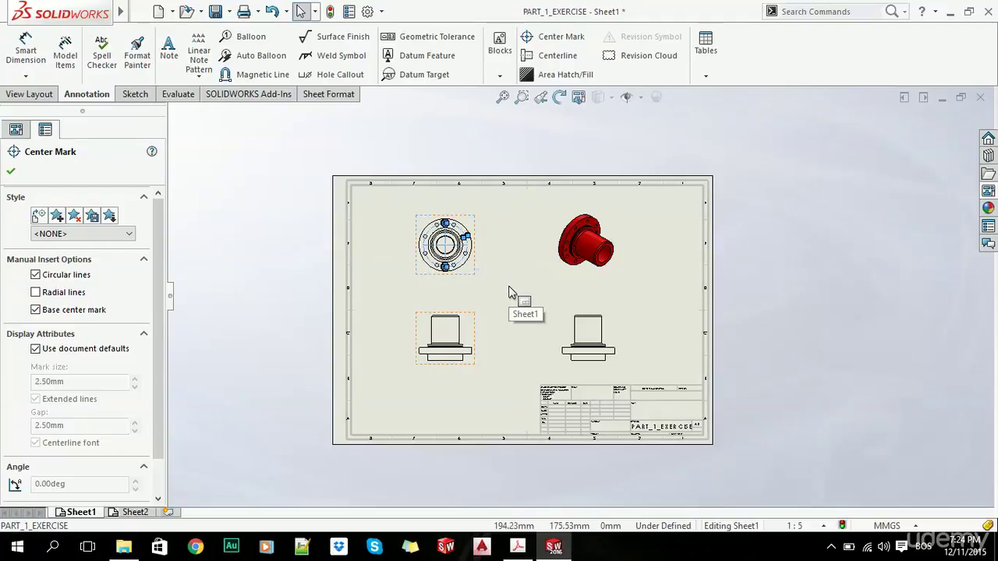
key("ctrl+c")
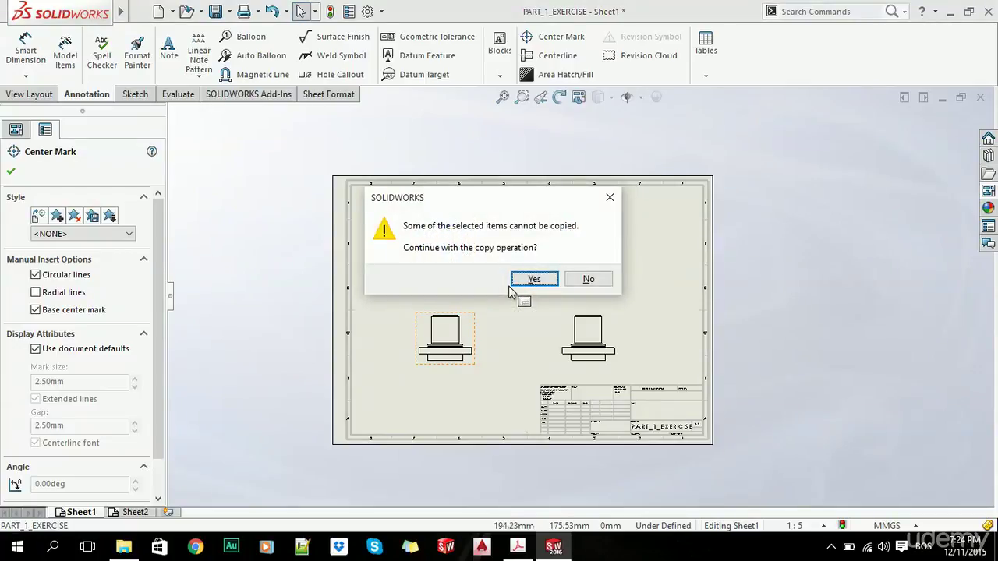
left_click(534, 280)
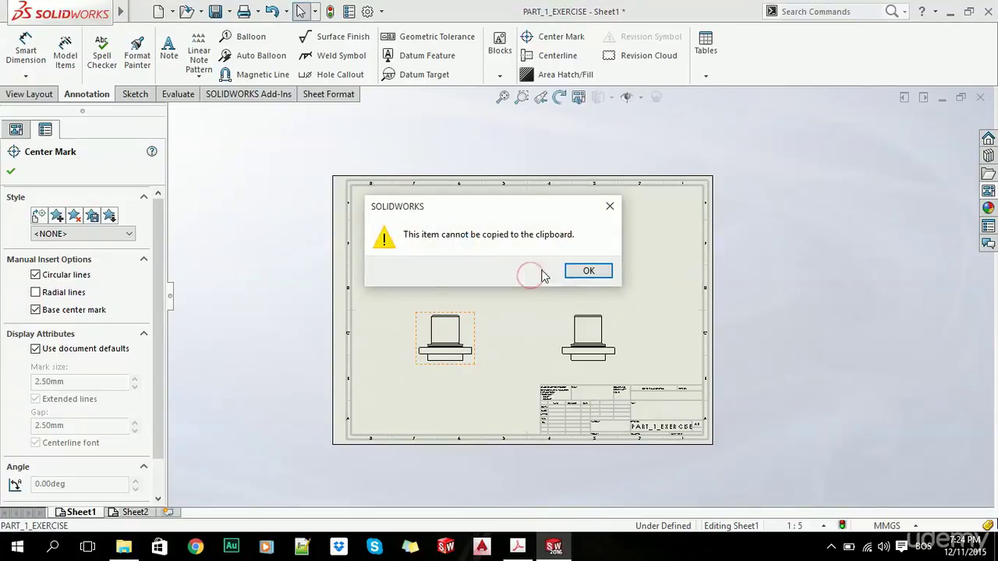
left_click(588, 271)
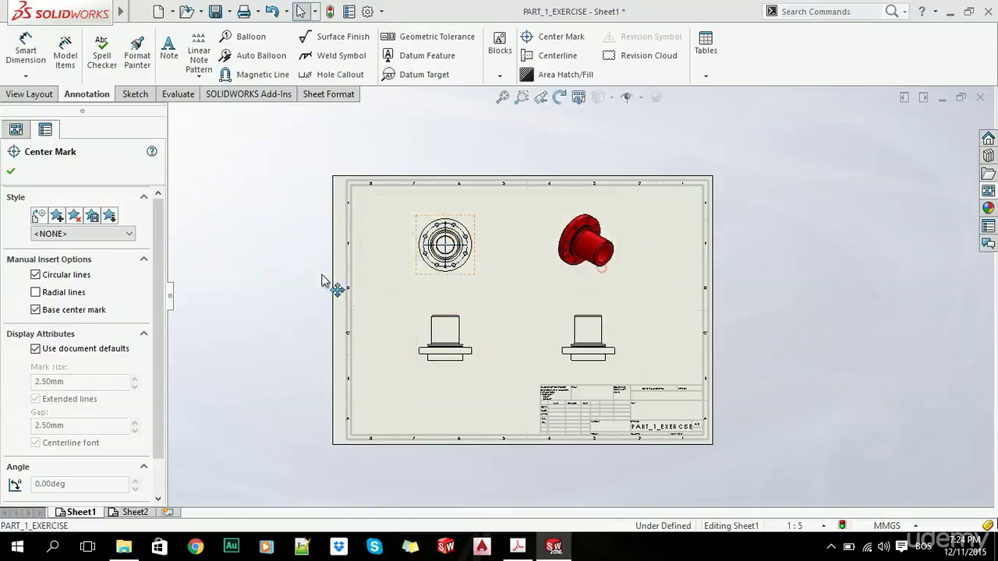
Step: Copy the circular flange view from Sheet1 and paste it onto Sheet2, left of the sheet's center
left_click(464, 280)
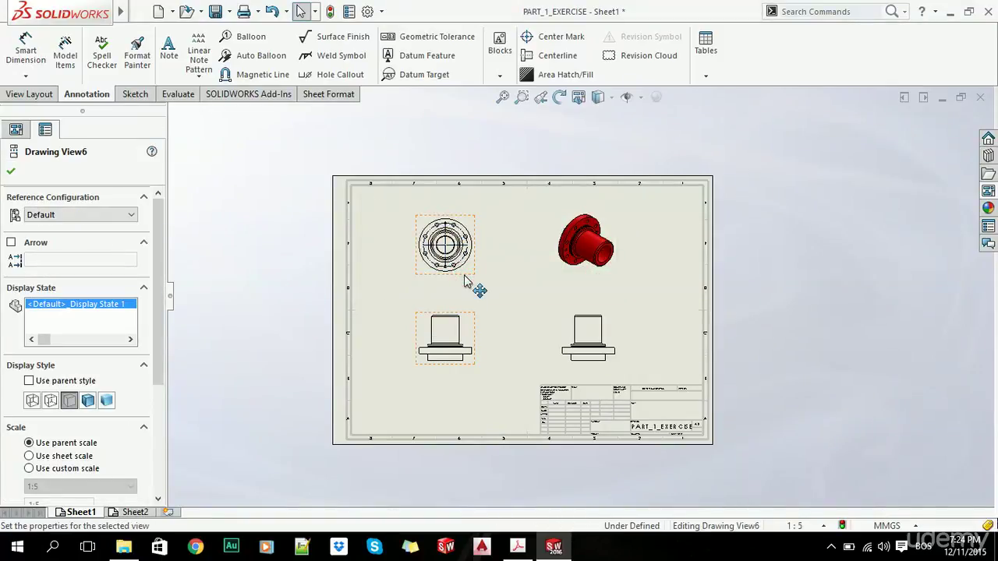
left_click(137, 513)
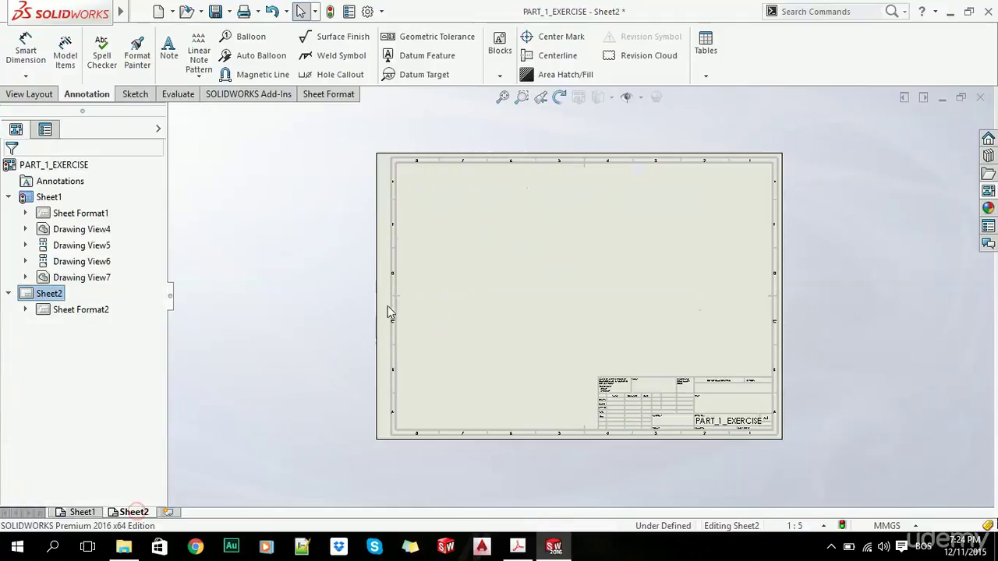
left_click(504, 288)
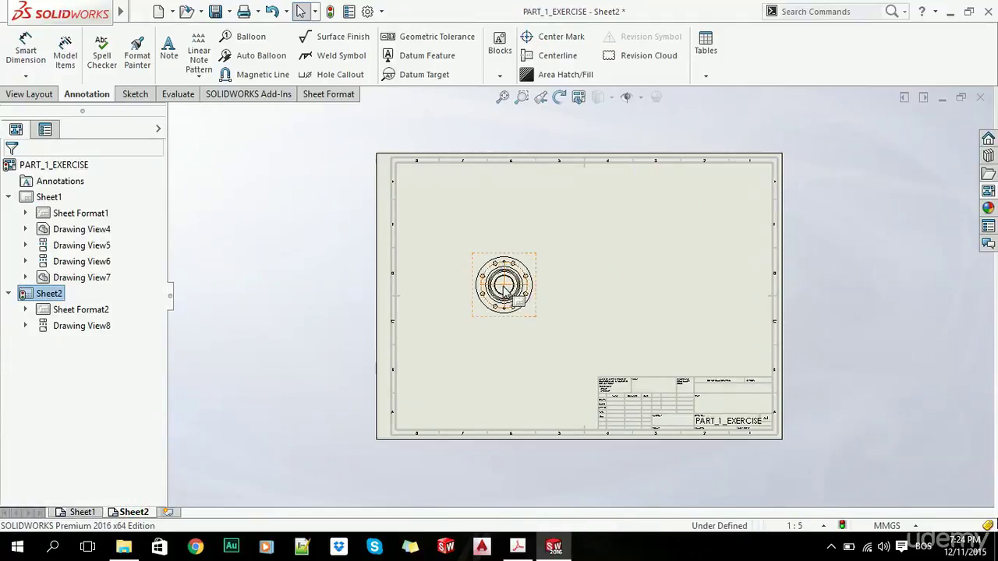
Step: Move the circular flange view up into the upper-left area of Sheet2
scroll(541, 314, "down", 2)
mouse_move(541, 231)
left_mouse_down()
mouse_move(551, 171)
mouse_move(566, 149)
left_mouse_up()
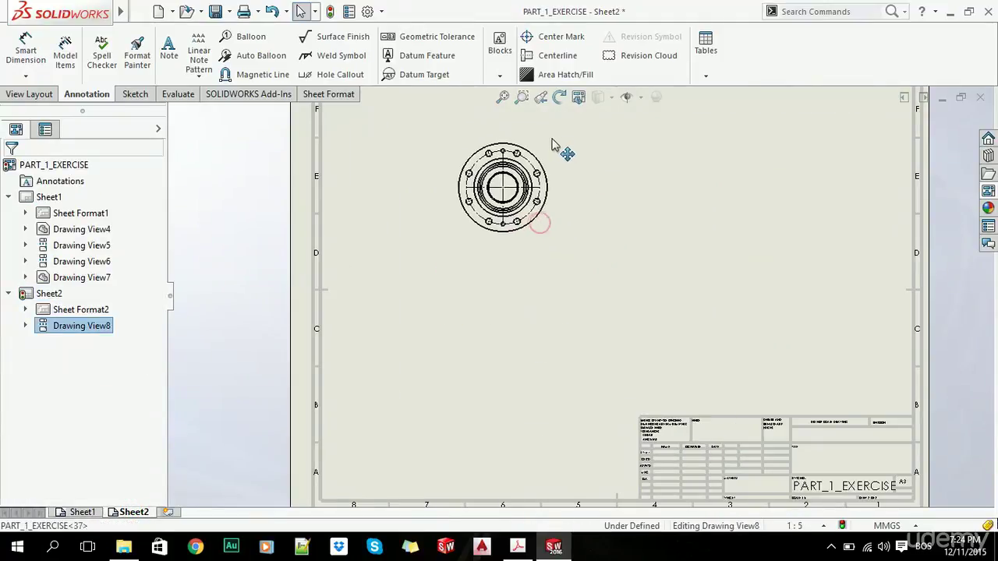
left_click(209, 440)
Step: Copy the side view below the circular flange view on Sheet1, paste it onto Sheet2 and place it below the flange view
left_click(82, 512)
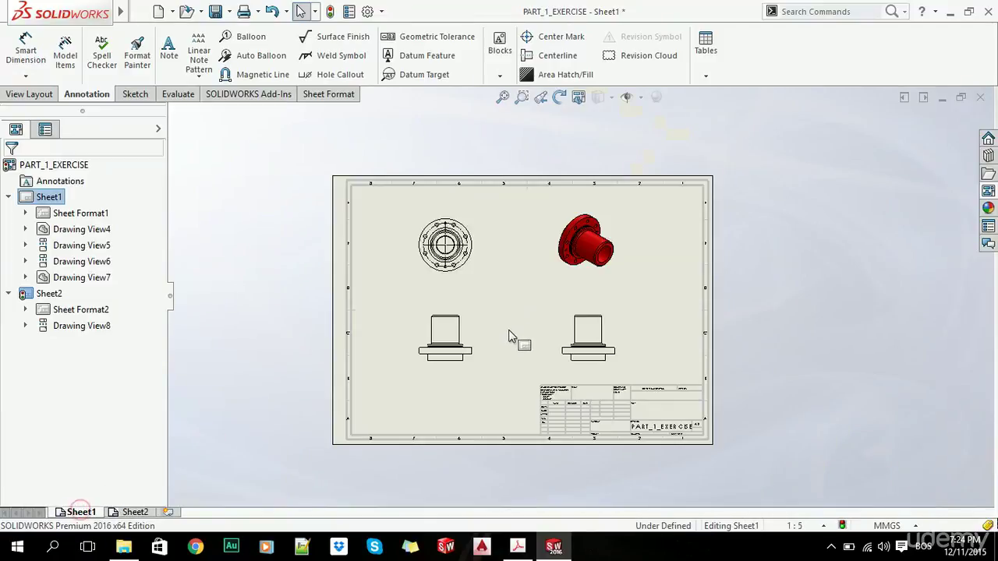
left_click(479, 335)
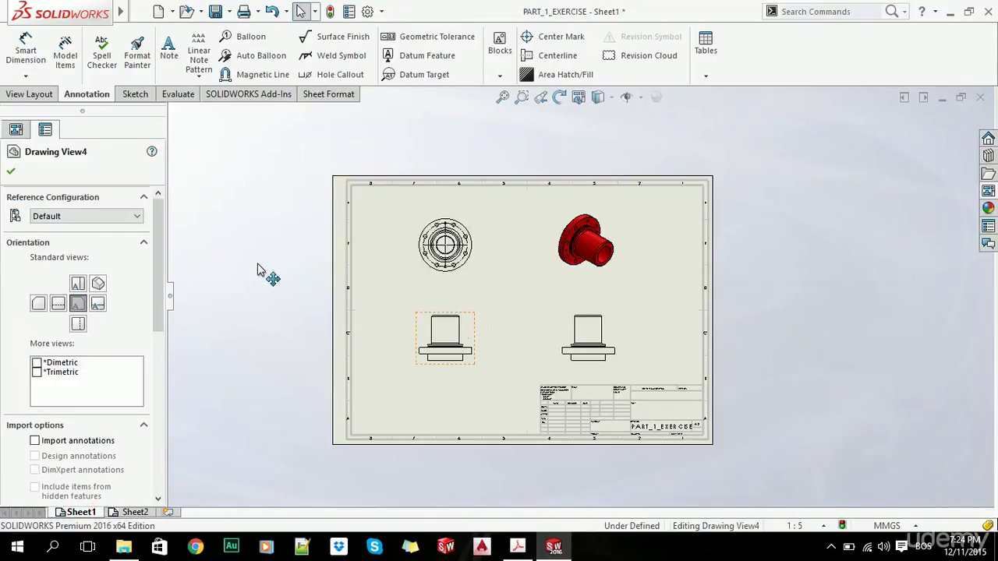
left_click(134, 512)
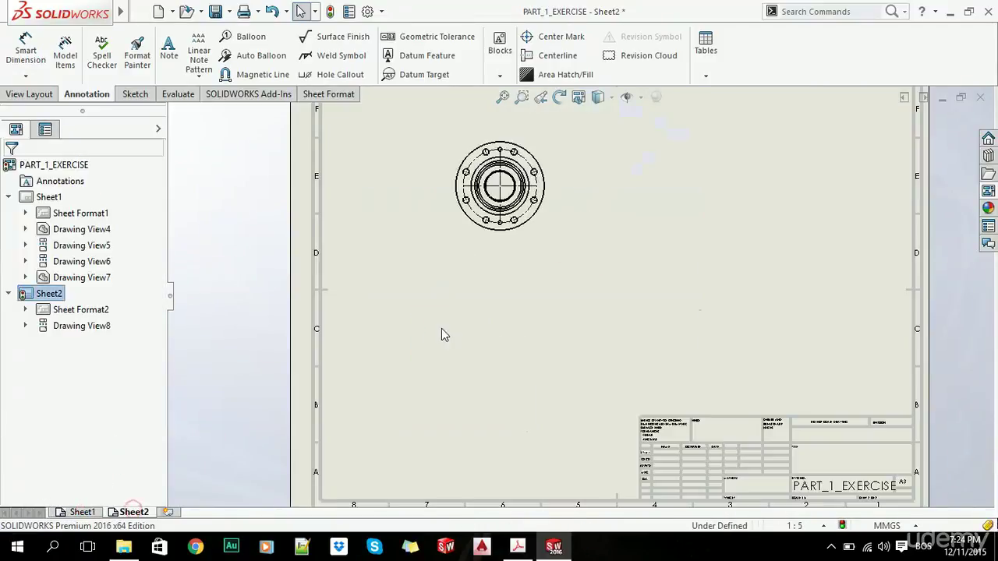
left_click(468, 319)
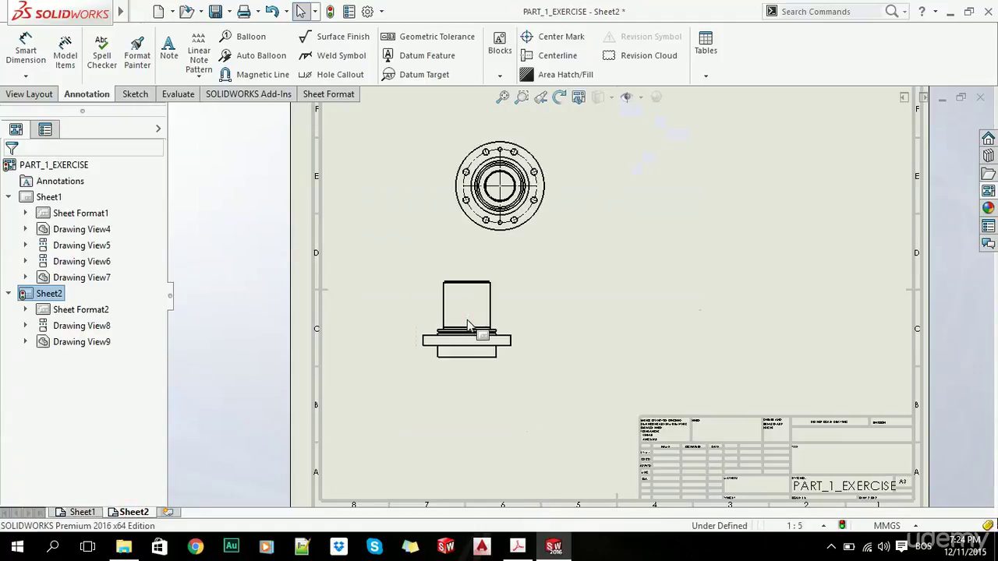
mouse_move(508, 289)
left_mouse_down()
mouse_move(590, 269)
mouse_move(528, 307)
mouse_move(549, 305)
left_mouse_up()
left_click(257, 205)
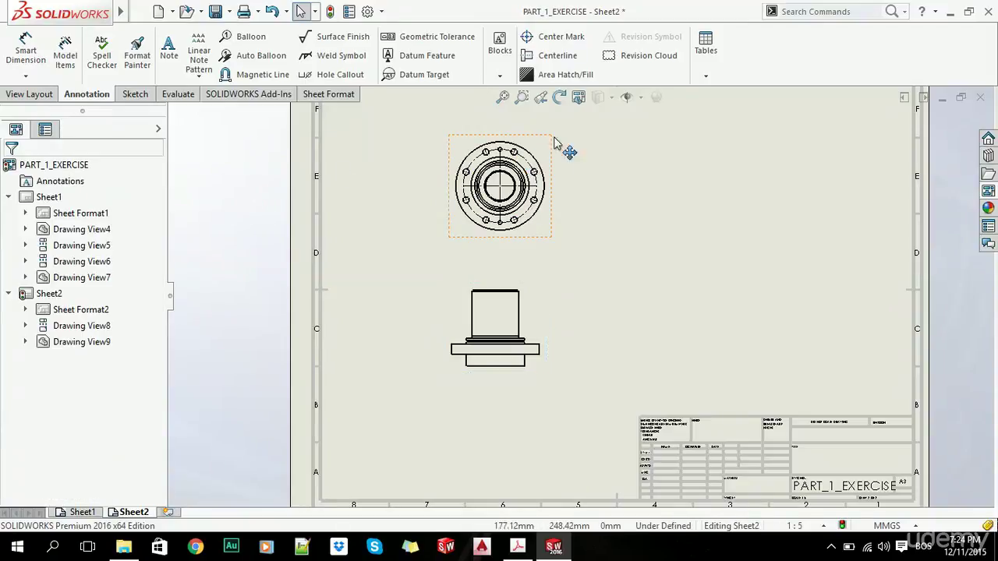
key("f")
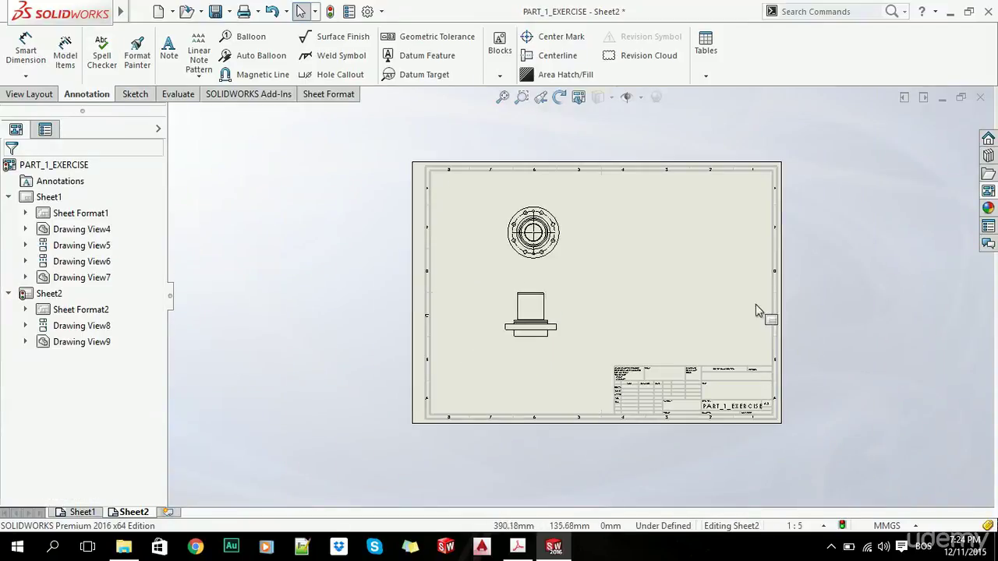
Step: Copy the lower-right side view from Sheet1, paste it onto Sheet2 and place it to the right of the other side view
left_click(69, 513)
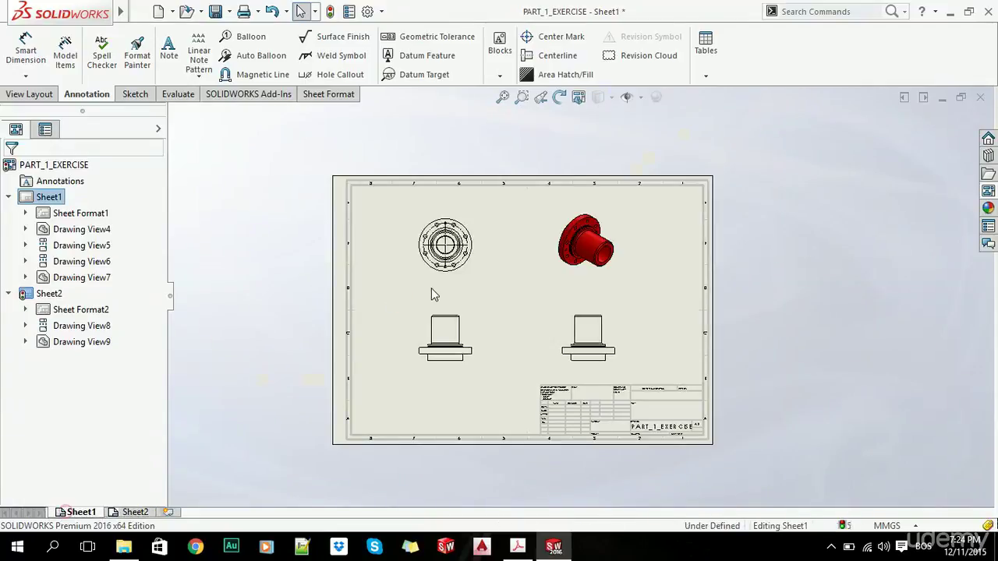
left_click(569, 323)
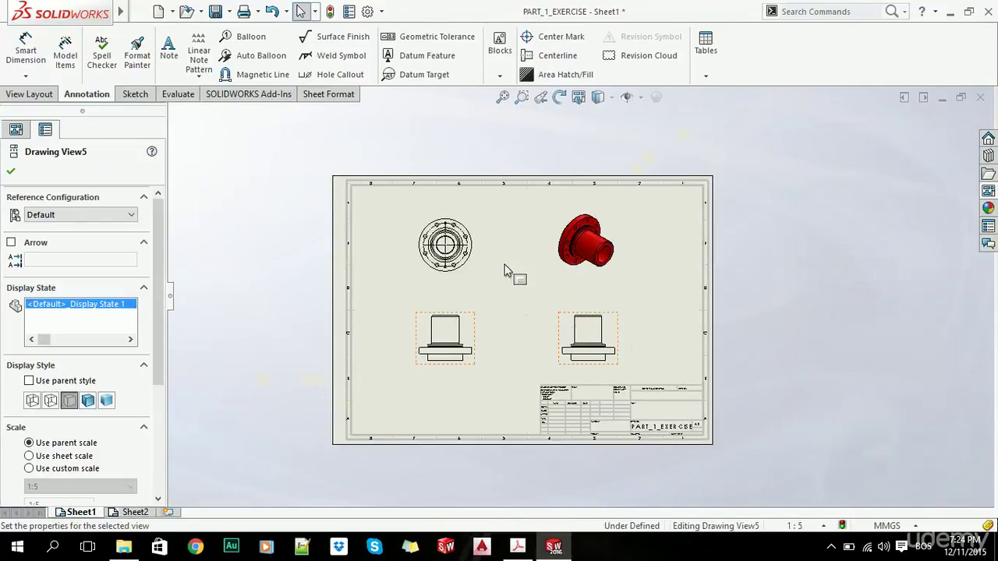
left_click(131, 512)
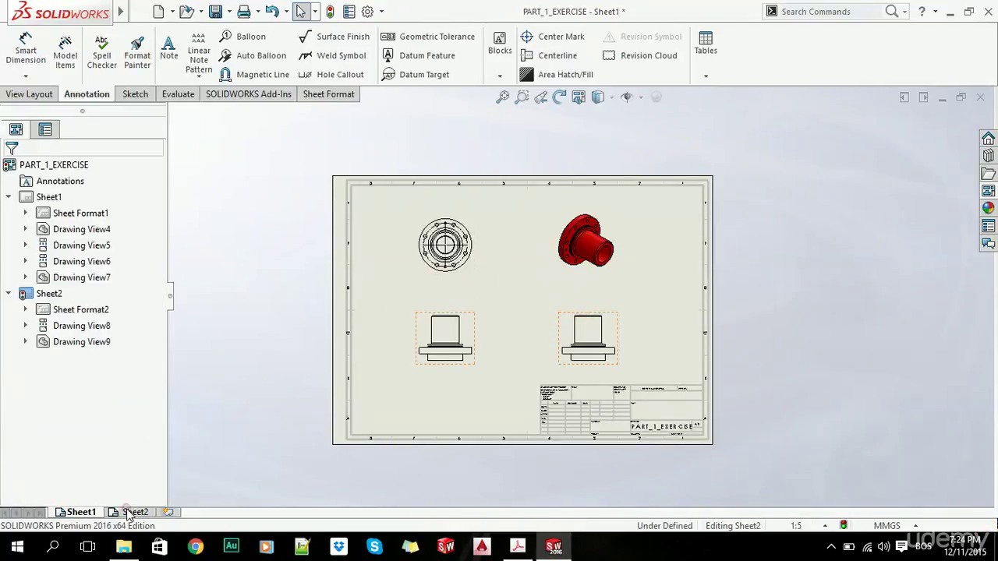
key("ctrl+v")
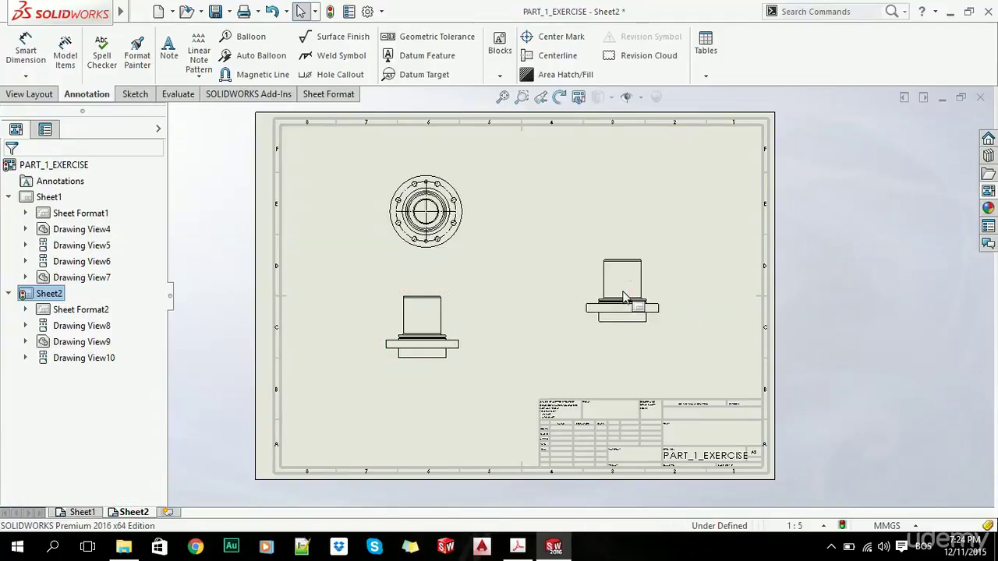
left_click_drag(589, 263, 562, 305)
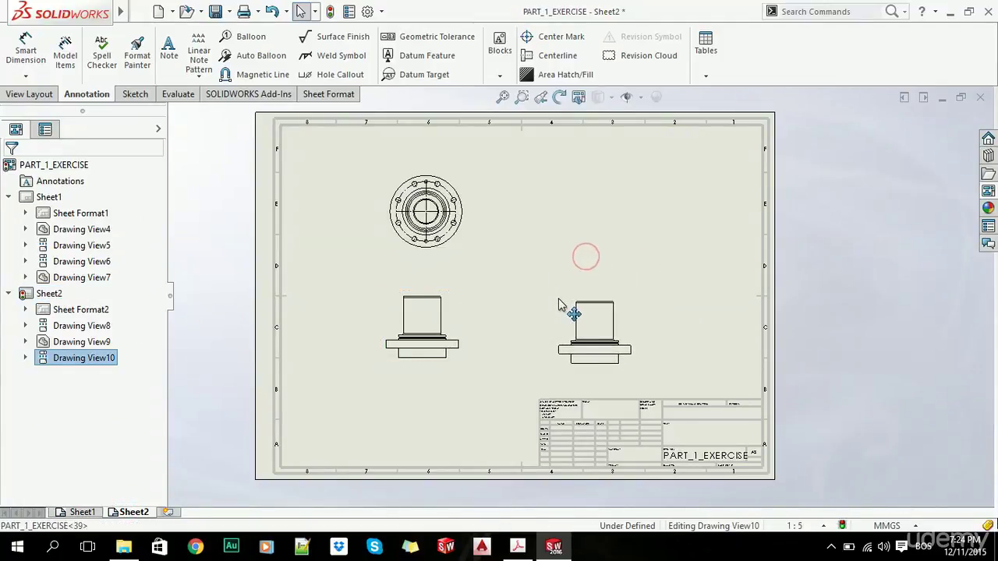
left_click(206, 247)
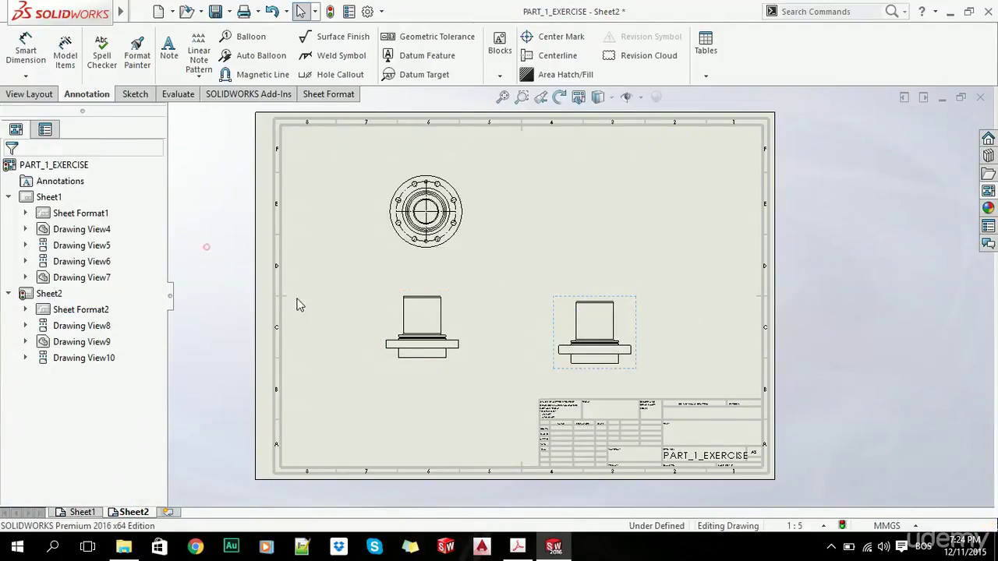
left_click(437, 363)
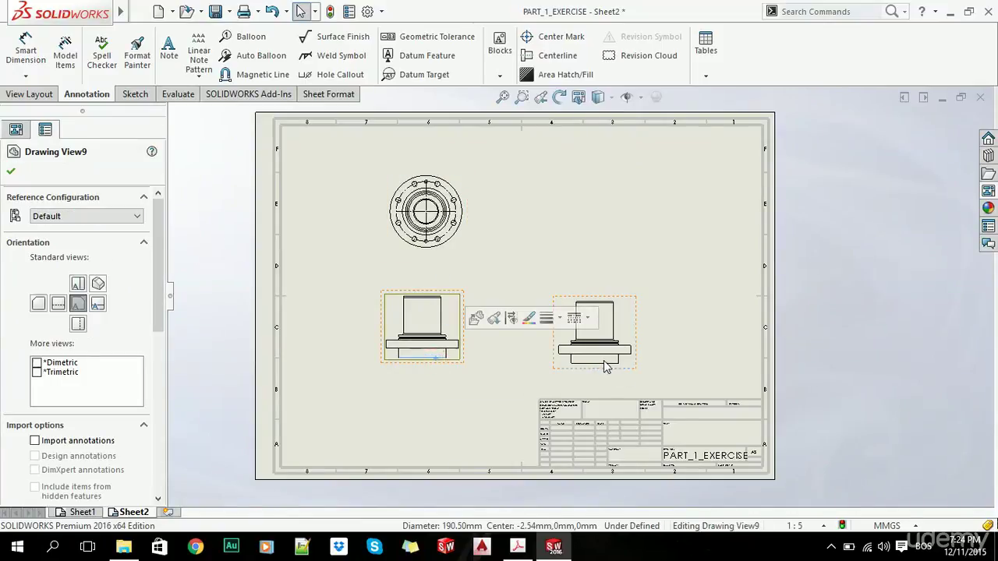
left_click(605, 372, "ctrl")
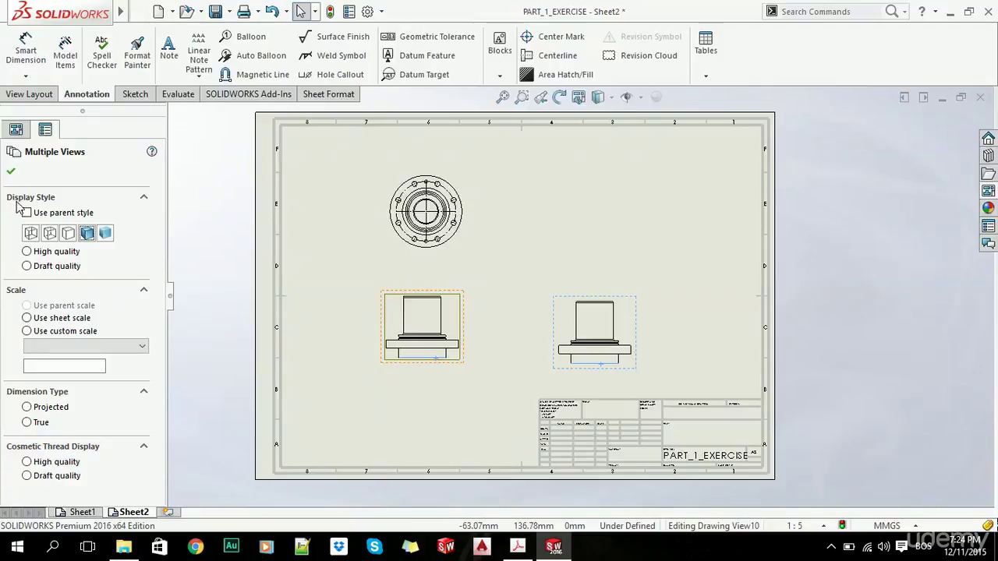
left_click(11, 170)
left_click(208, 191)
Step: Sketch a vertical centerline from the center of the circular flange view down past the side view beneath it
left_click(134, 94)
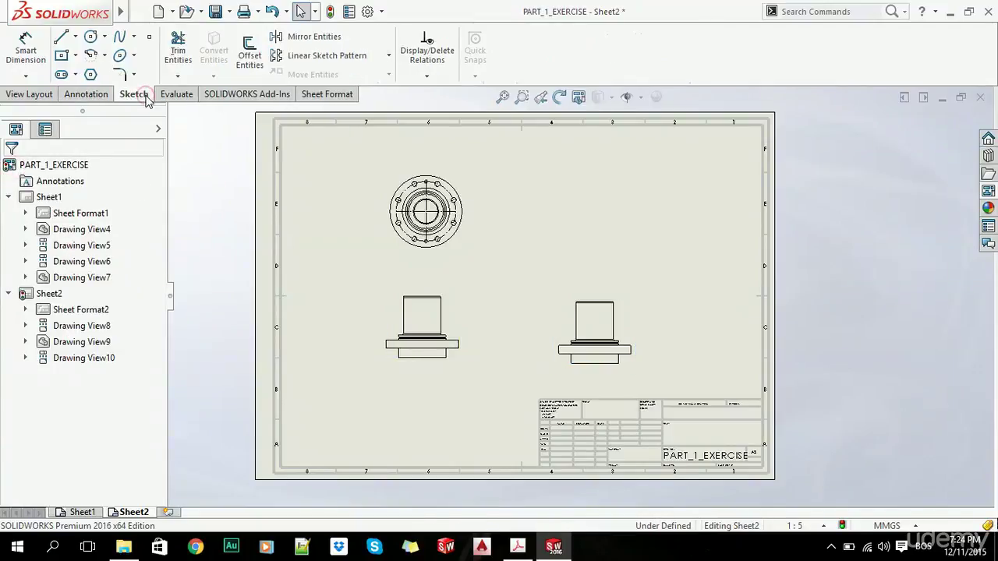
left_click(74, 38)
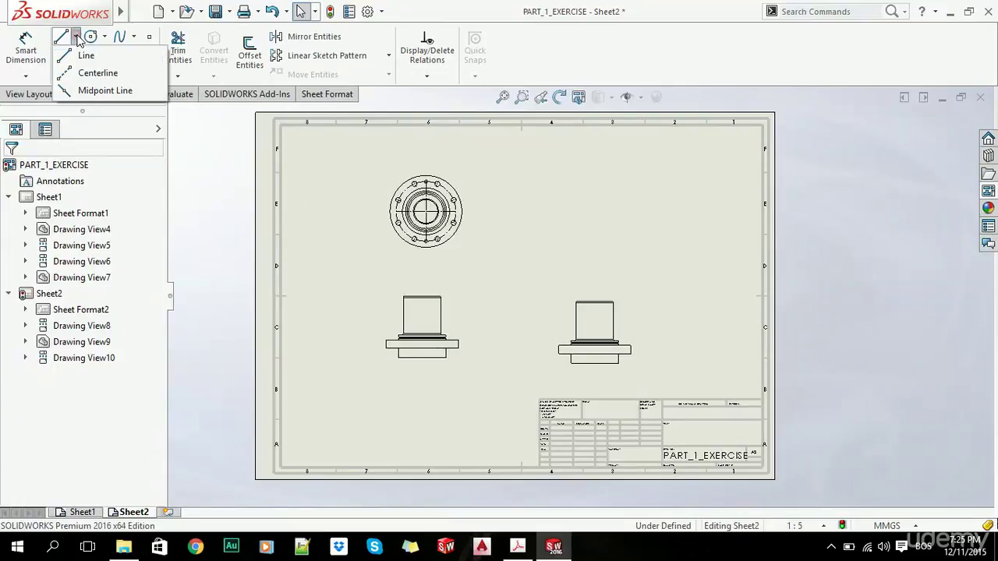
left_click(86, 73)
scroll(421, 238, "down", 3)
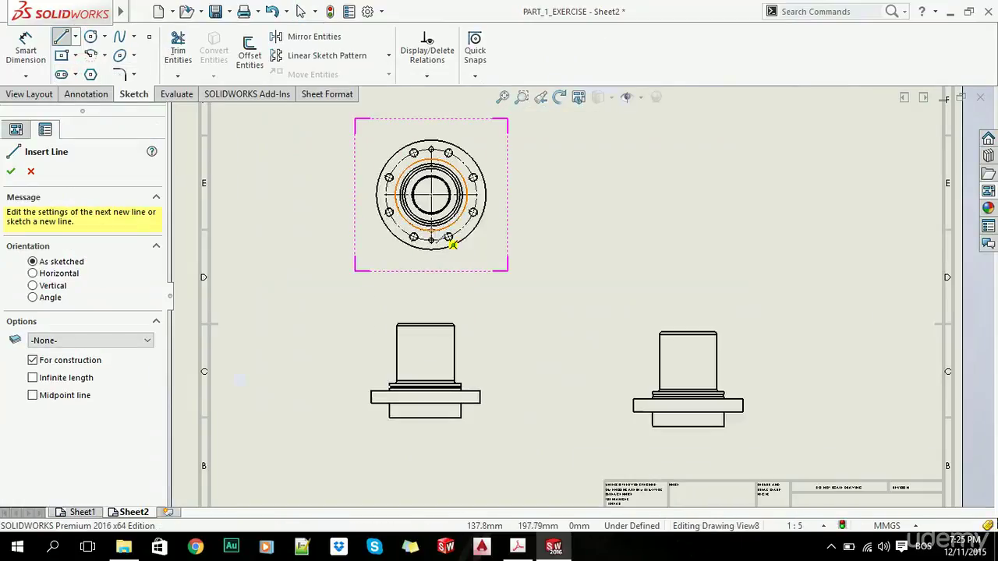
left_click(431, 195)
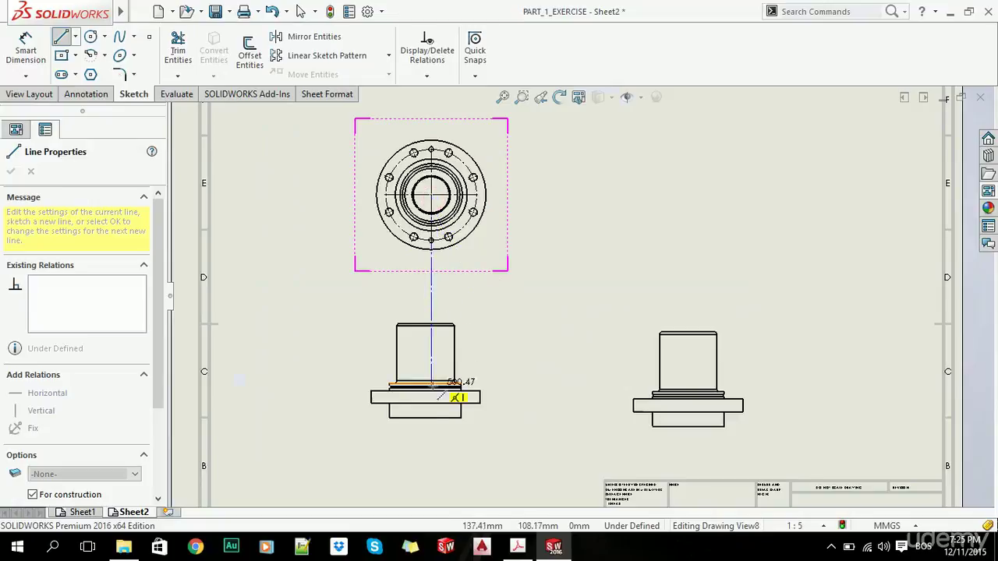
left_click(431, 470)
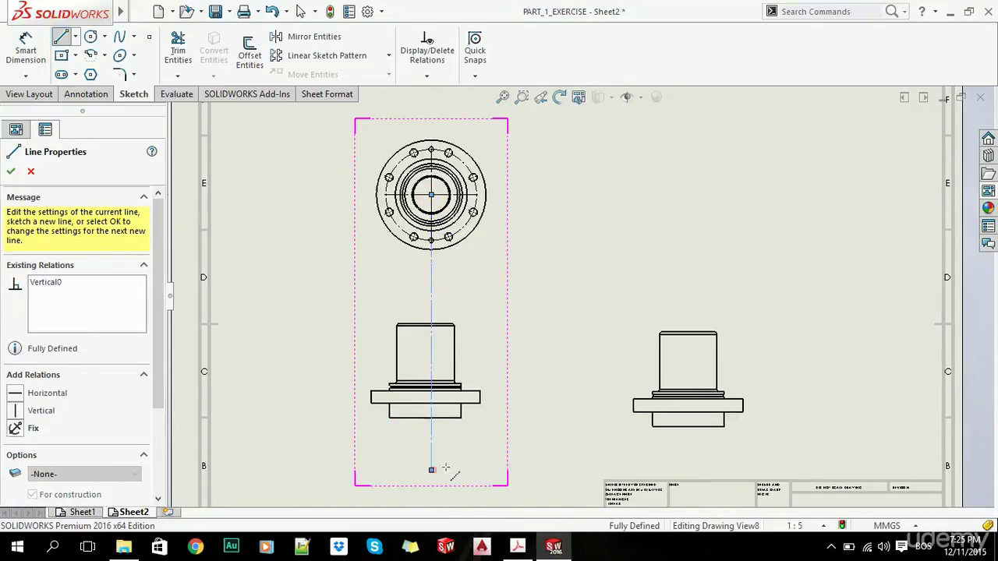
key("Escape")
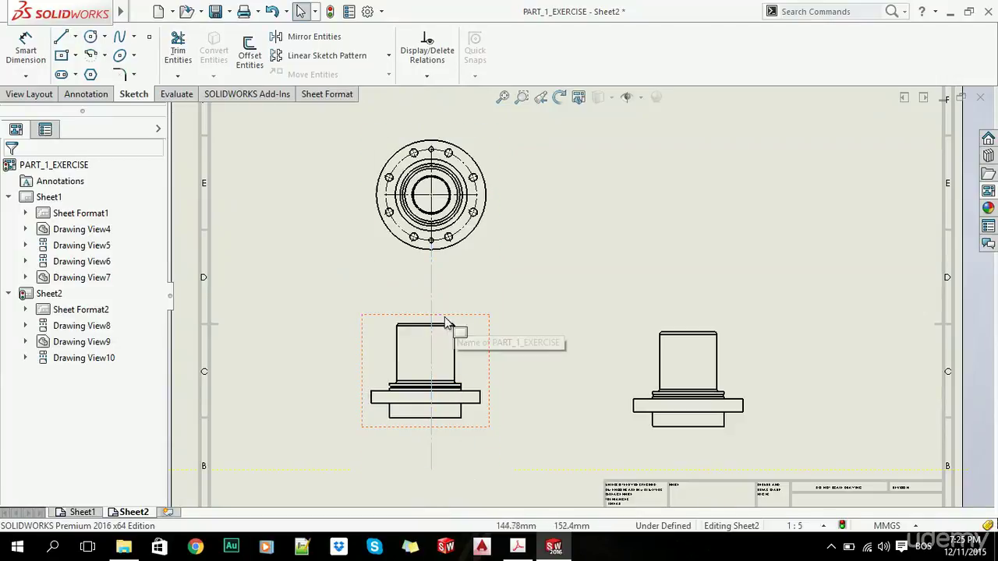
Step: Move the left side view down to line up its axis with the vertical centerline, and delete the centerline
mouse_move(446, 319)
left_mouse_down()
mouse_move(447, 399)
mouse_move(446, 343)
left_mouse_up()
left_click(305, 267)
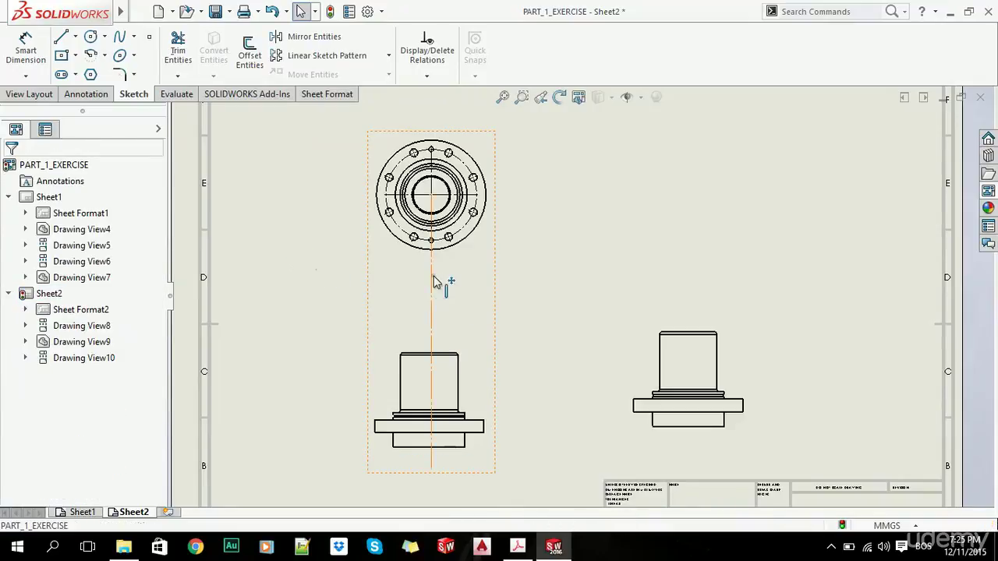
left_click(433, 276)
key("f")
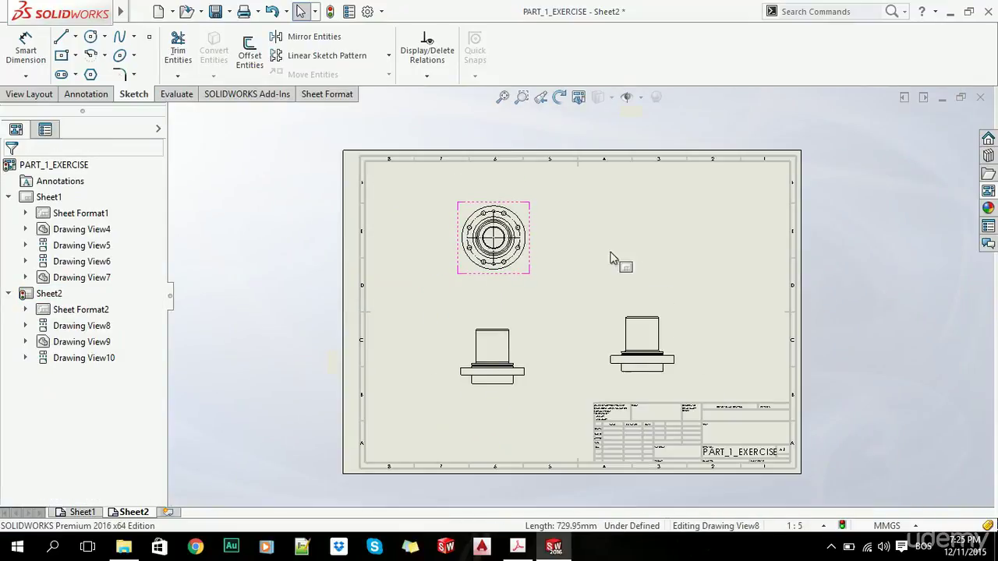
Step: Sketch a closed triangle with lines right of the circular flange view, pointing left, with a vertical right side and an upper side about 189 mm long
scroll(521, 261, "up", 3)
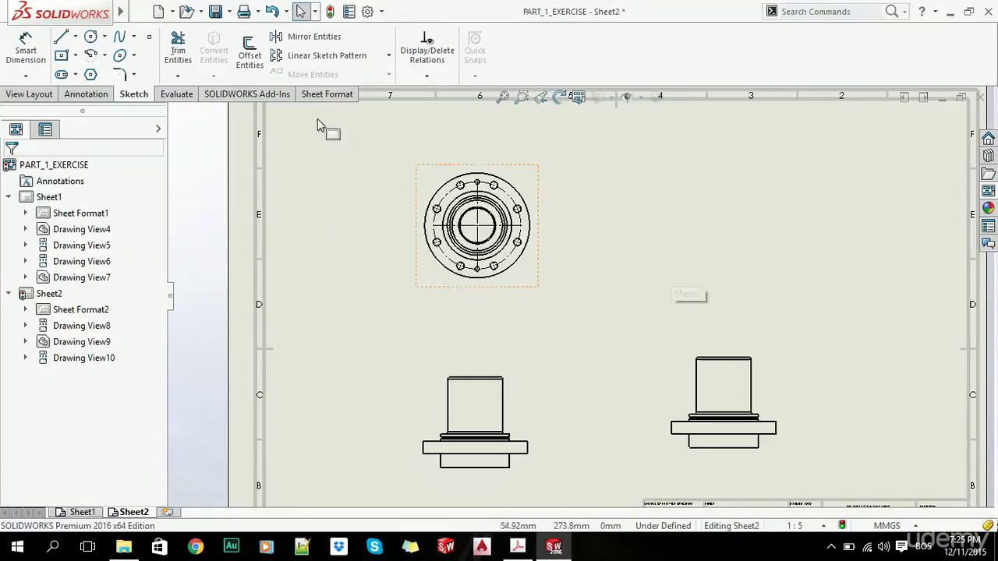
left_click(61, 38)
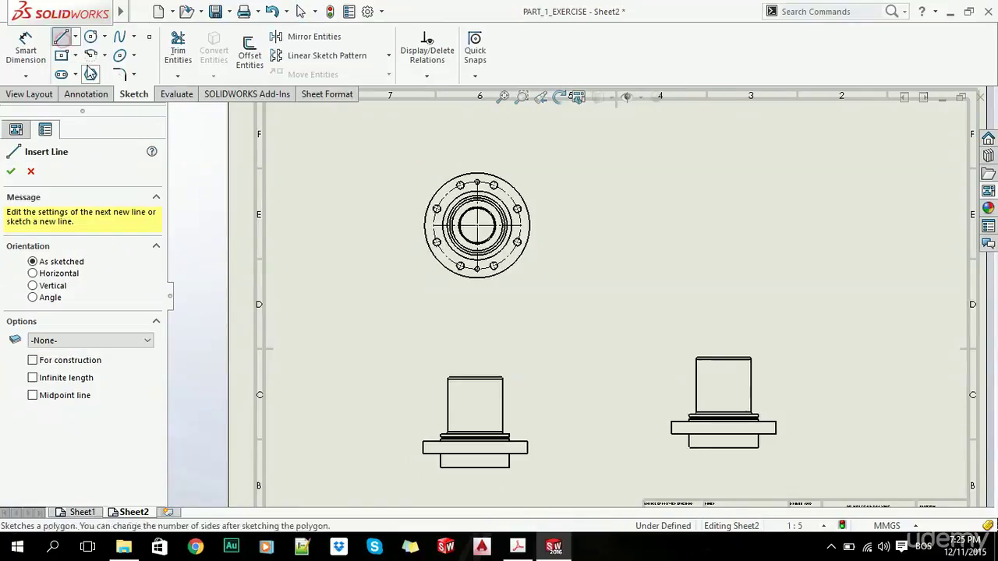
left_click(682, 225)
left_click(619, 247)
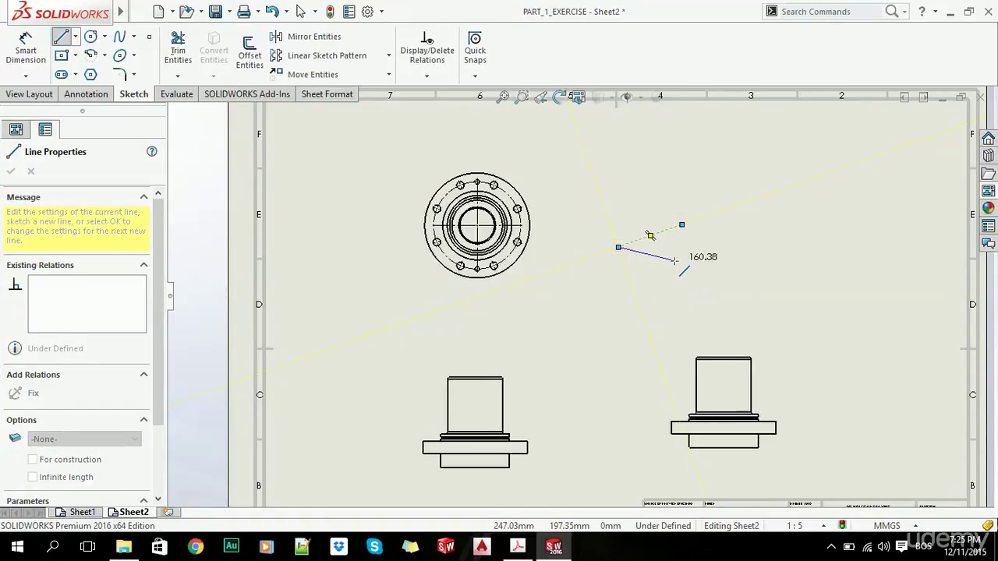
left_click(682, 264)
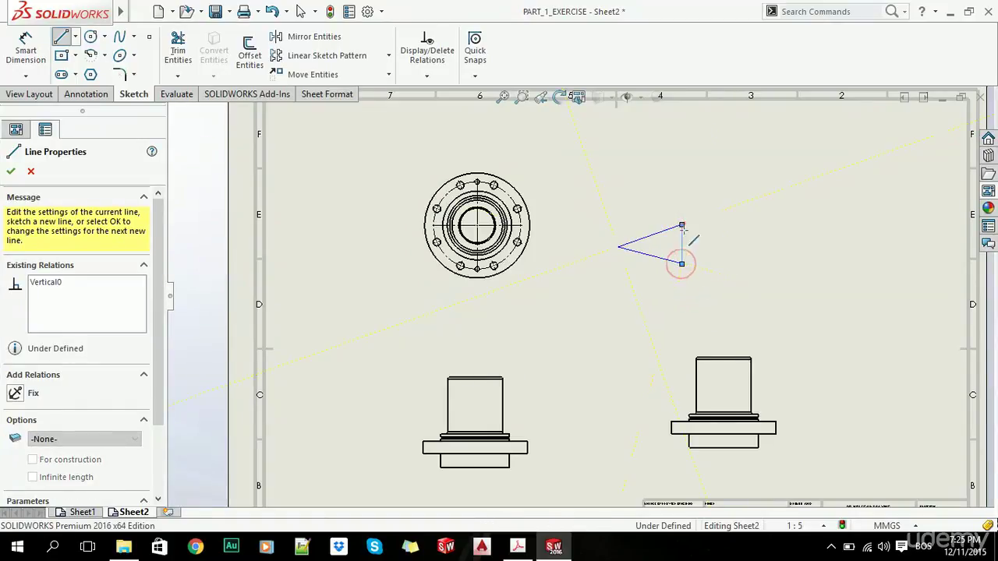
left_click(683, 225)
key("Escape")
Step: Make a block from the triangle's three lines and check the new block's properties
left_click_drag(735, 184, 582, 290)
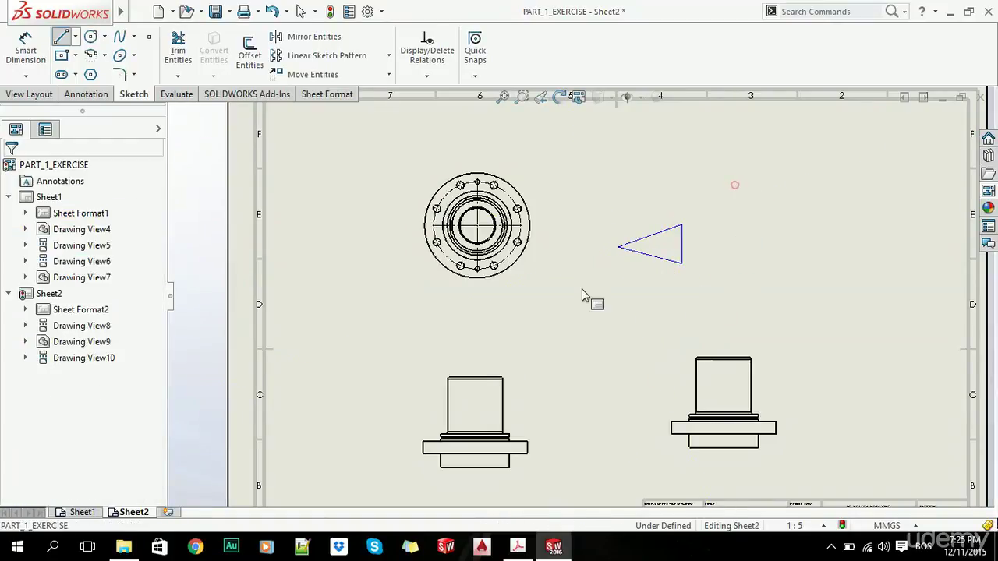
right_click(659, 240)
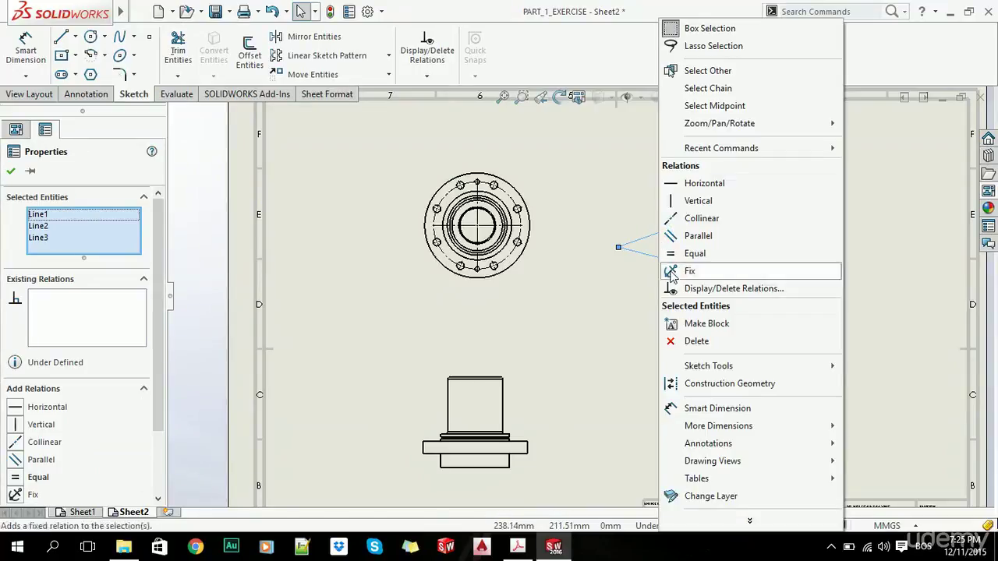
left_click(748, 521)
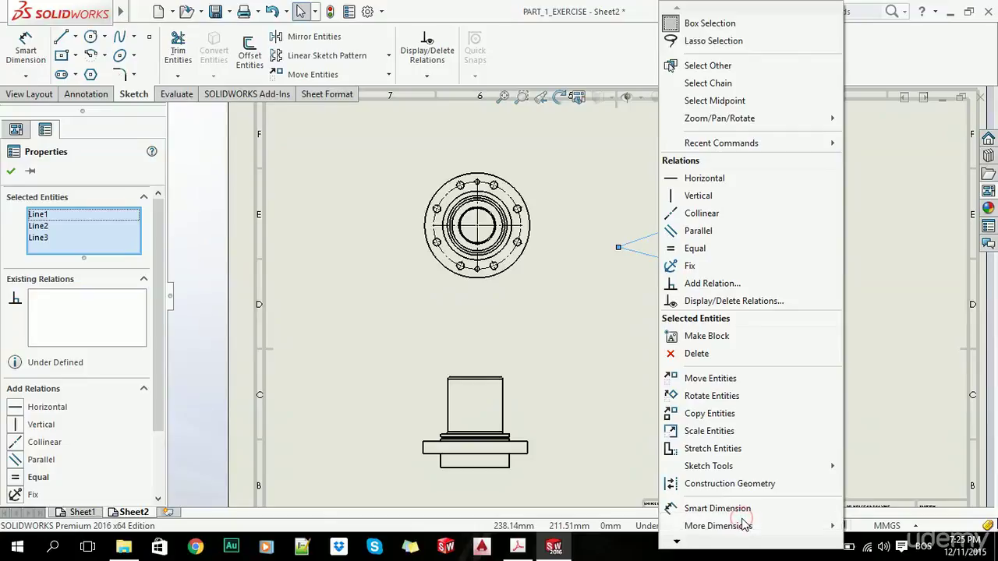
mouse_move(749, 527)
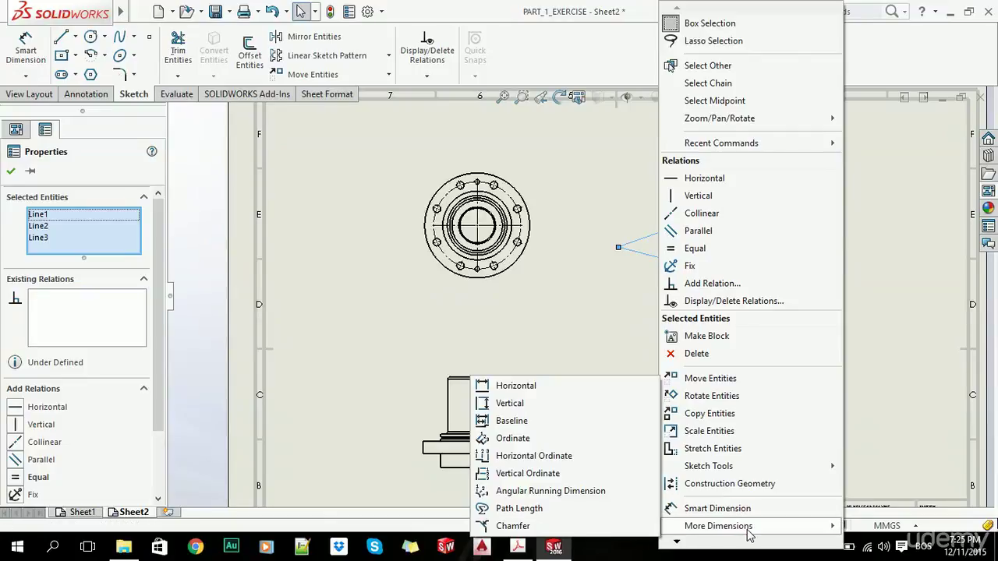
left_click(706, 338)
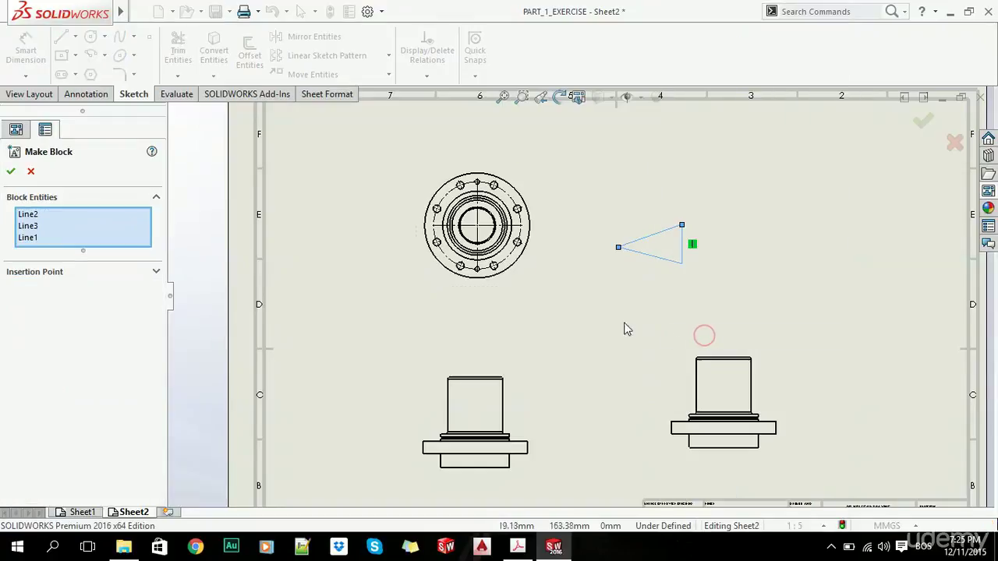
left_click(11, 171)
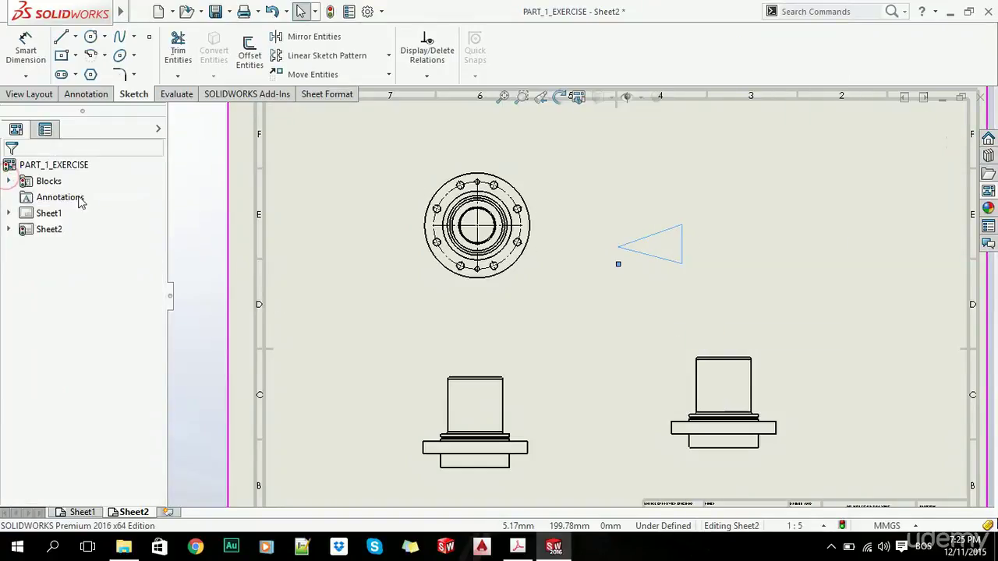
left_click(662, 249)
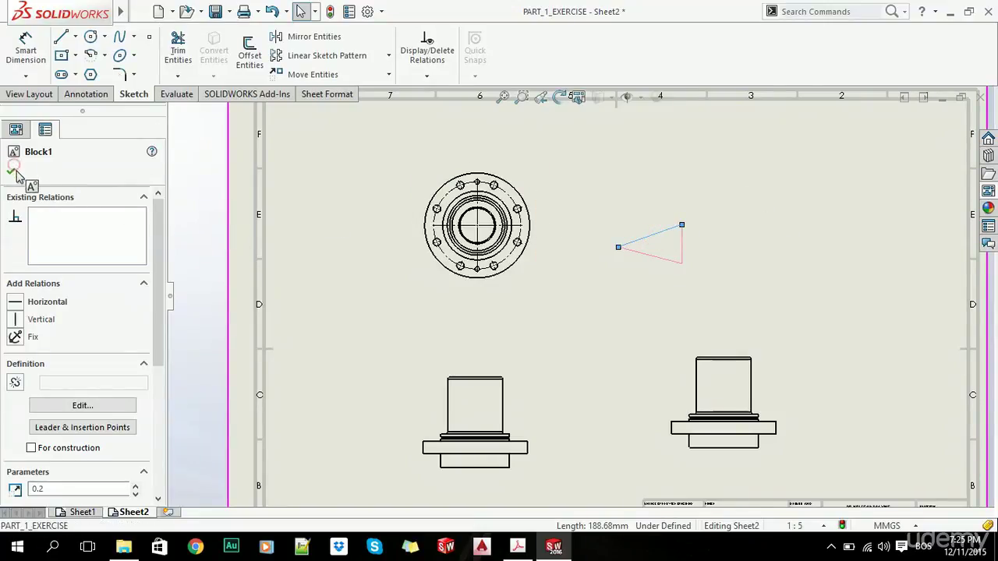
double_click(202, 251)
key("f")
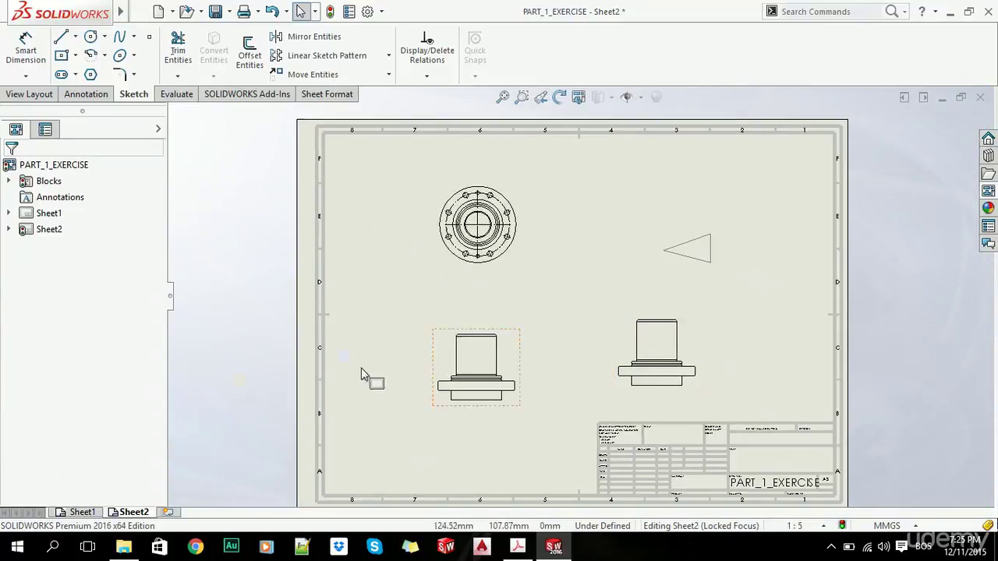
Step: Switch to Sheet1 and dimension the outer diameter of the circular flange view, placing the dimension above the view
left_click(81, 513)
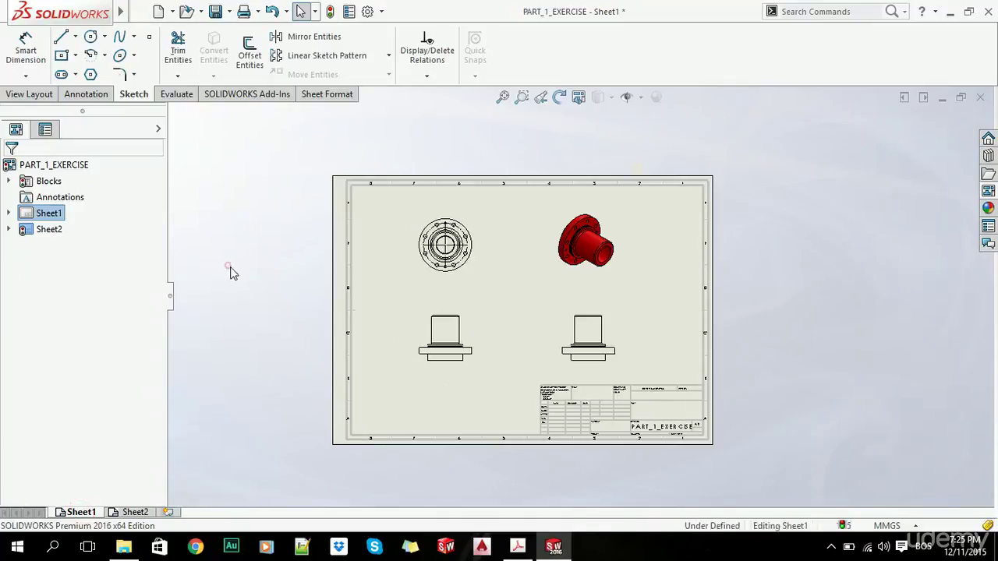
left_click(225, 266)
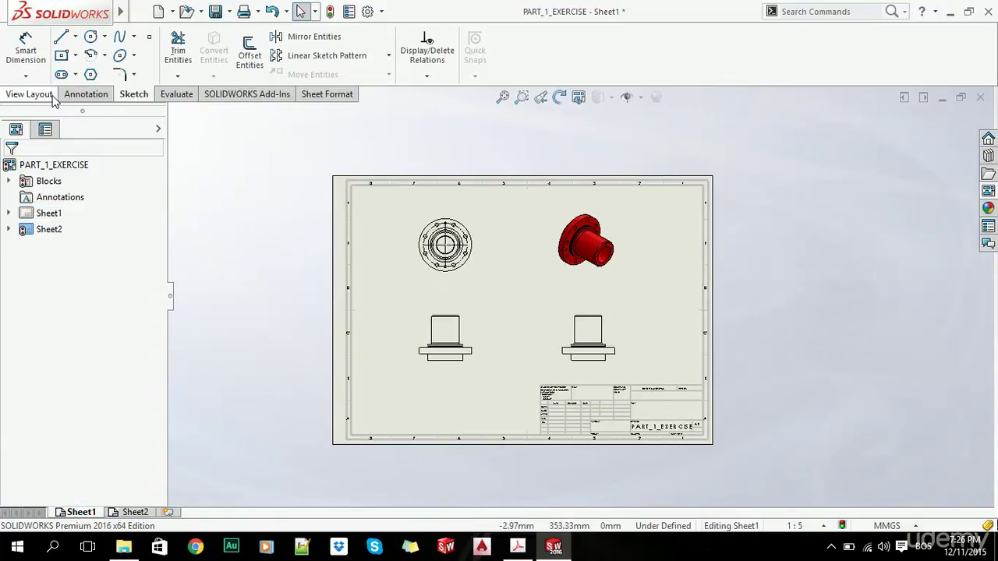
left_click(86, 93)
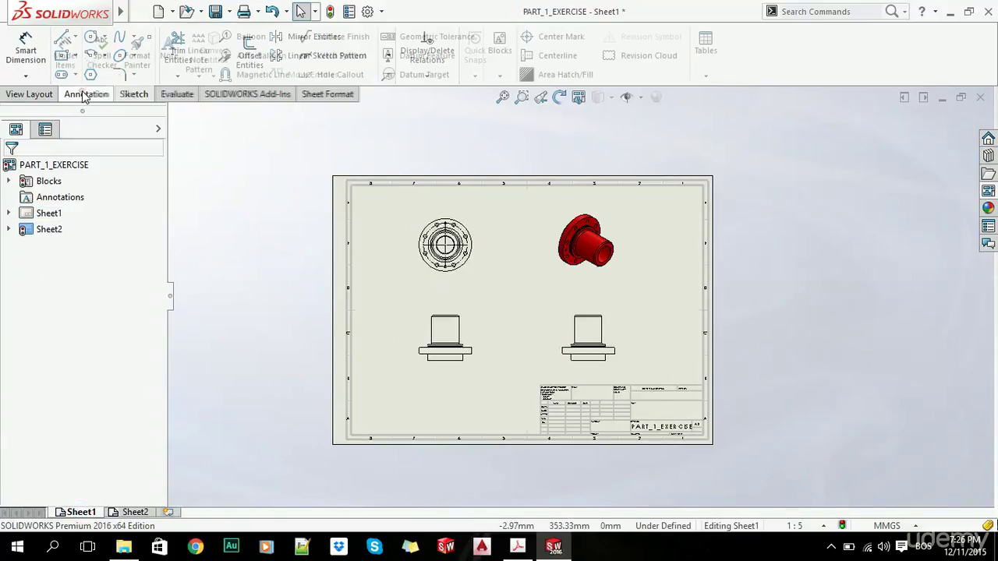
left_click(25, 50)
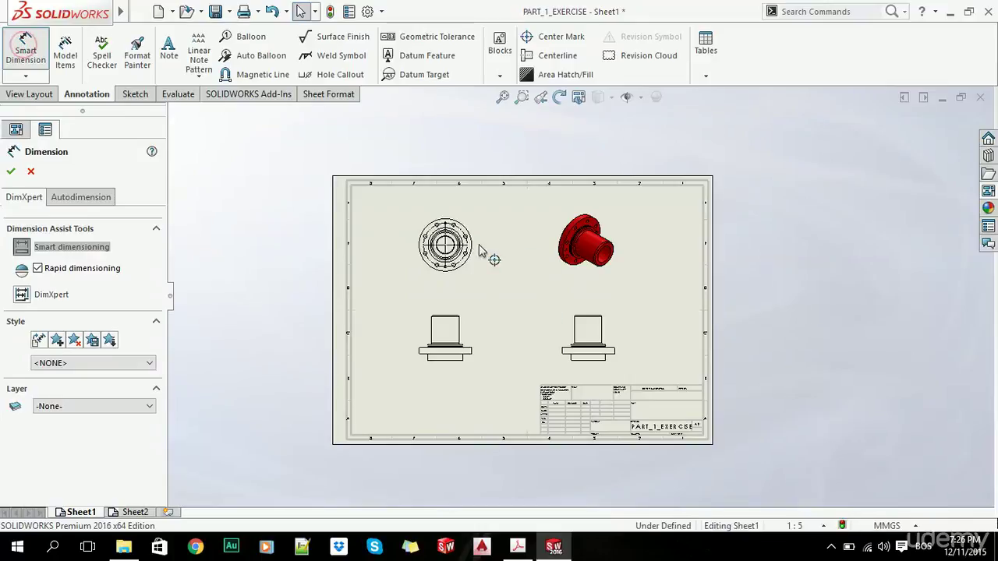
scroll(474, 265, "down", 5)
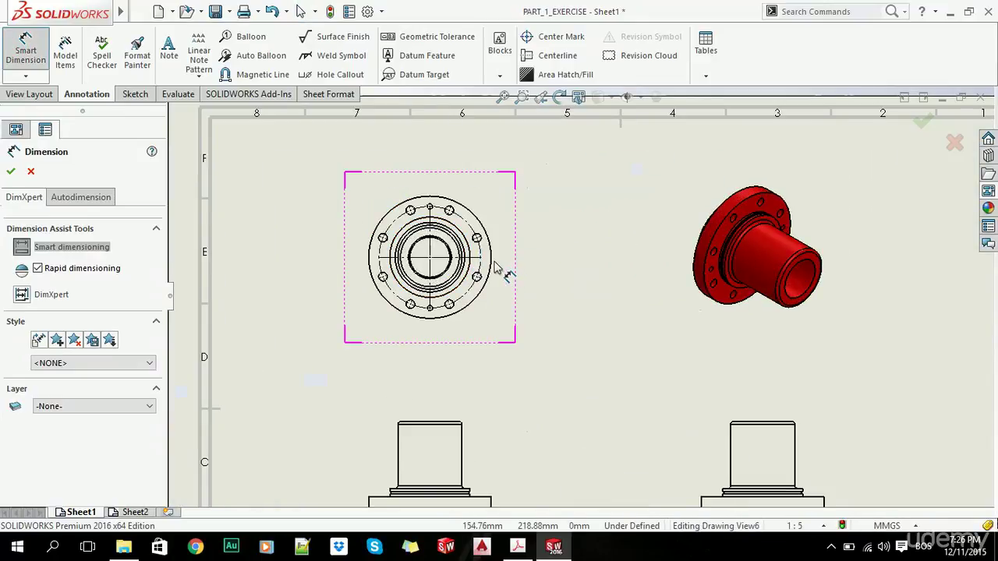
left_click(490, 256)
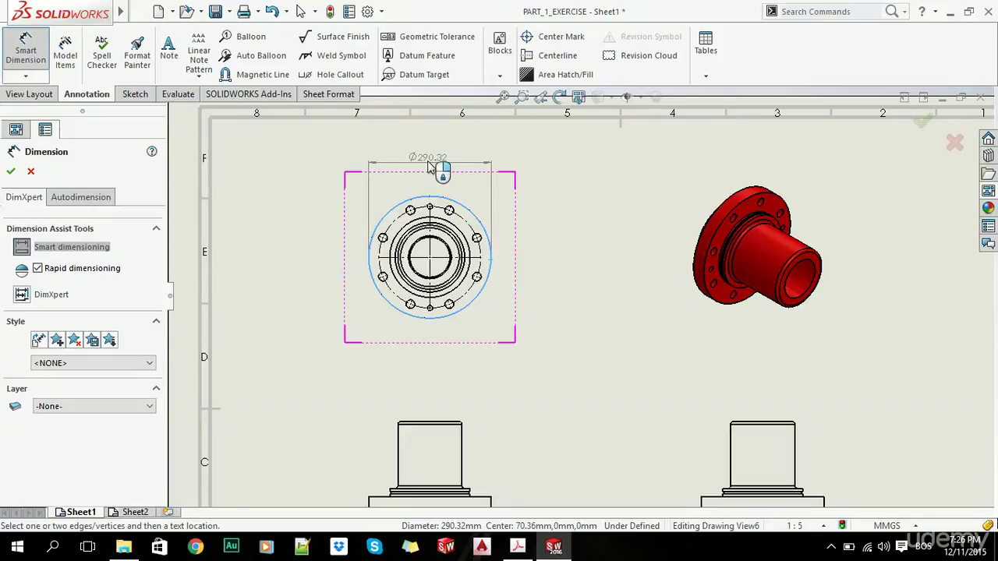
left_click(427, 165)
key("Escape")
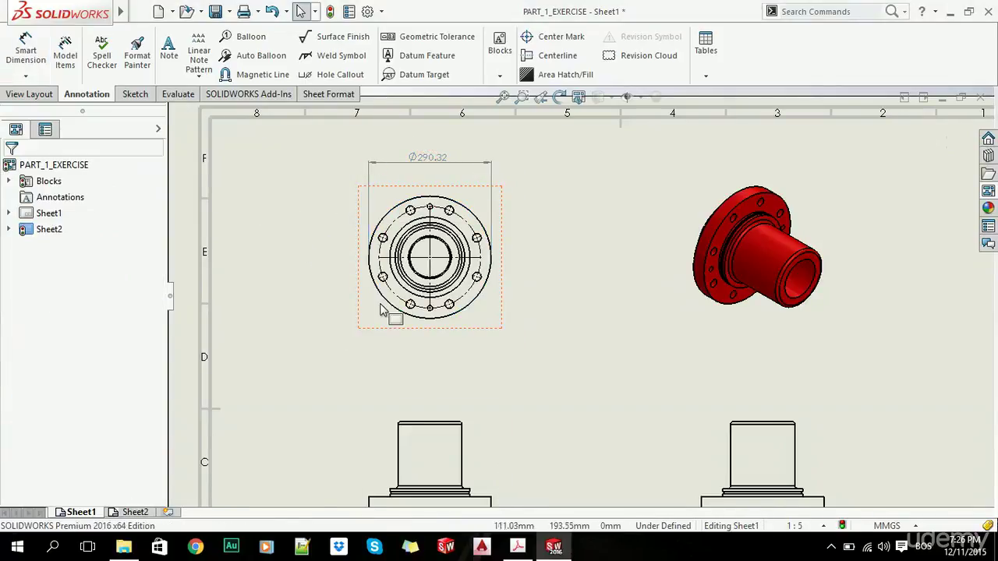
Step: Dimension the top edge of the side view beneath the circular flange view, placing the dimension above that edge
key("f")
left_click(26, 48)
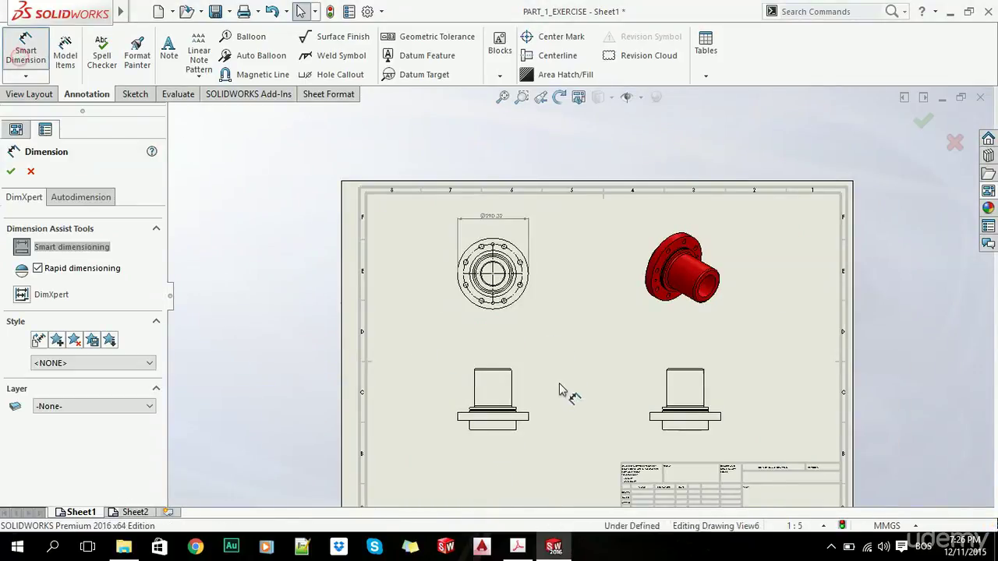
scroll(488, 382, "up", 5)
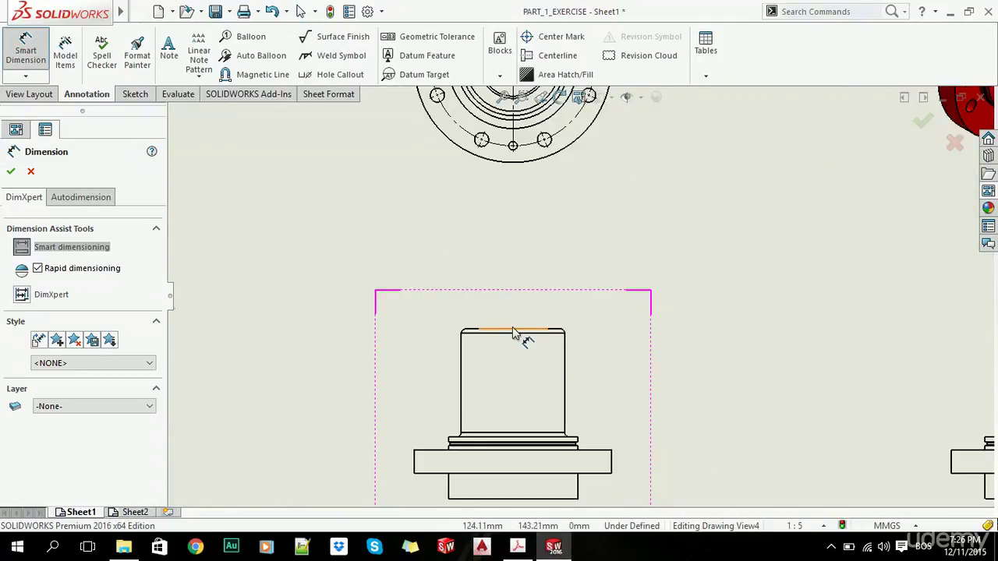
left_click(513, 327)
left_click(521, 269)
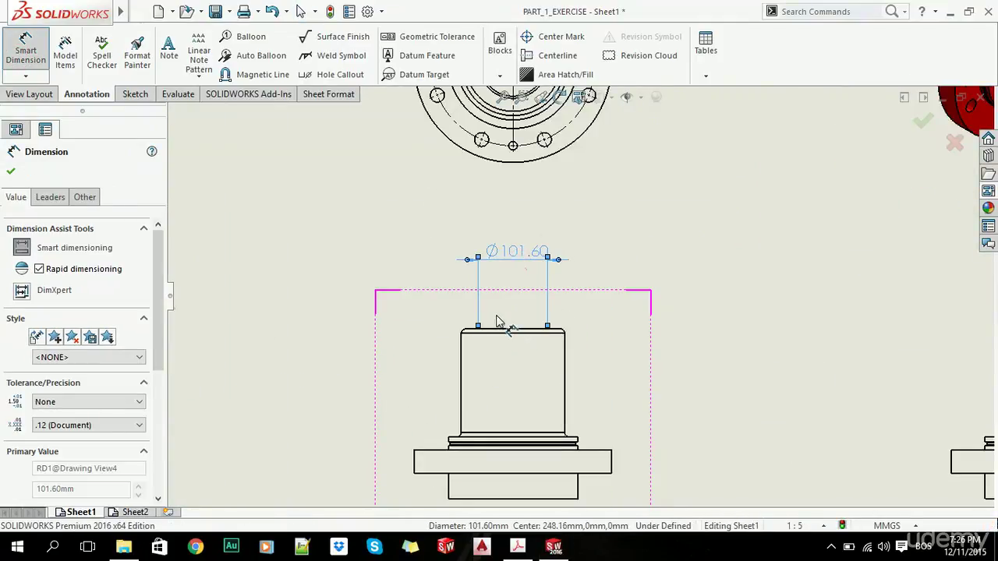
key("Escape")
key("f")
key("Escape")
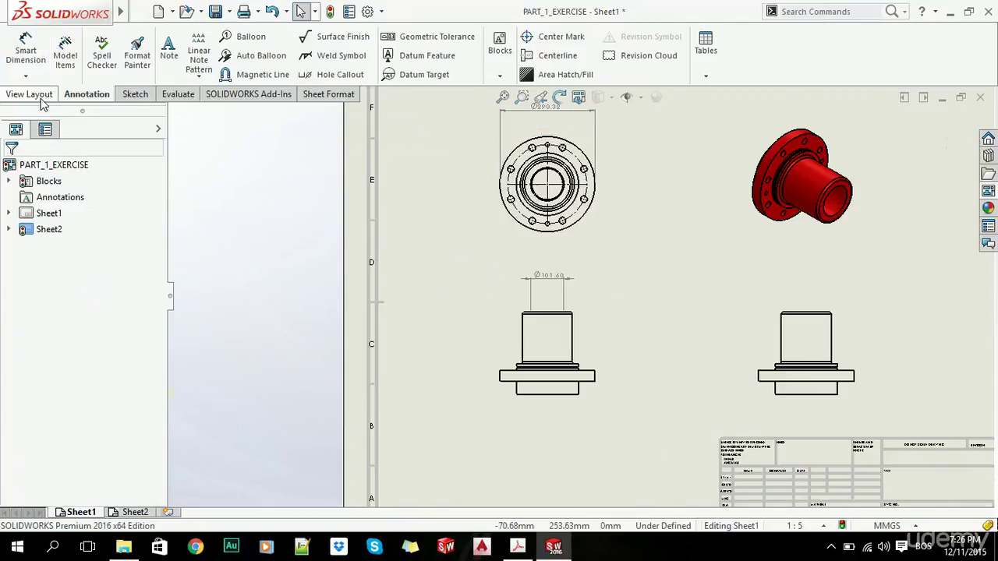
Step: Create a section view of the circular flange view along an inclined cutting line through its center and two opposite bolt holes, placed to its lower right
left_click(40, 100)
scroll(662, 281, "up", 6)
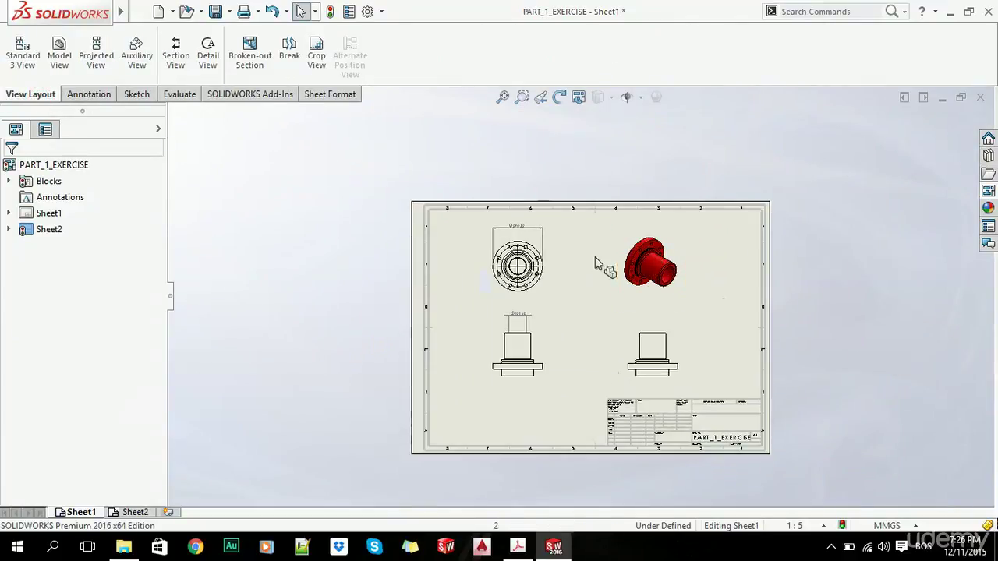
scroll(616, 261, "down", 2)
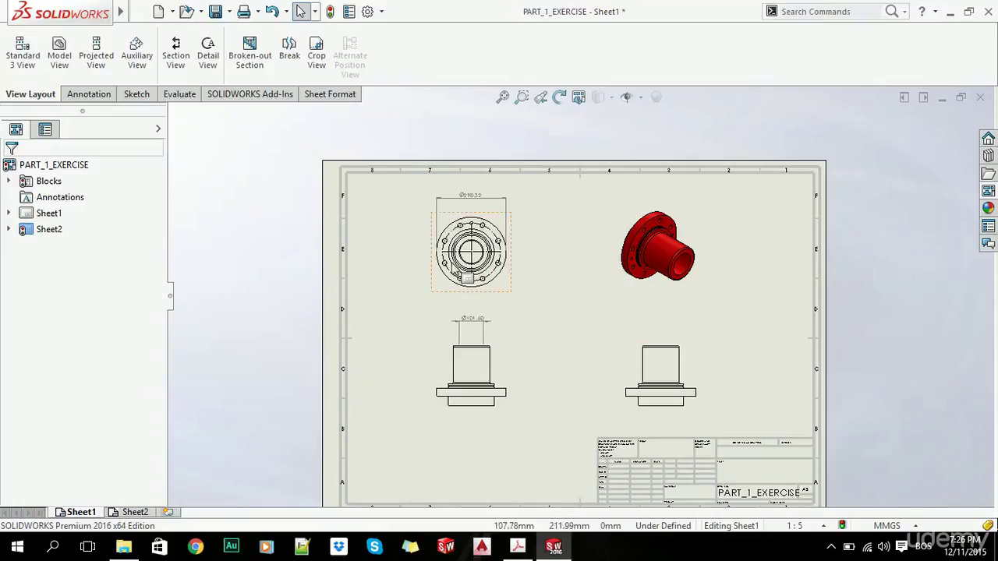
left_click(175, 59)
scroll(521, 252, "down", 3)
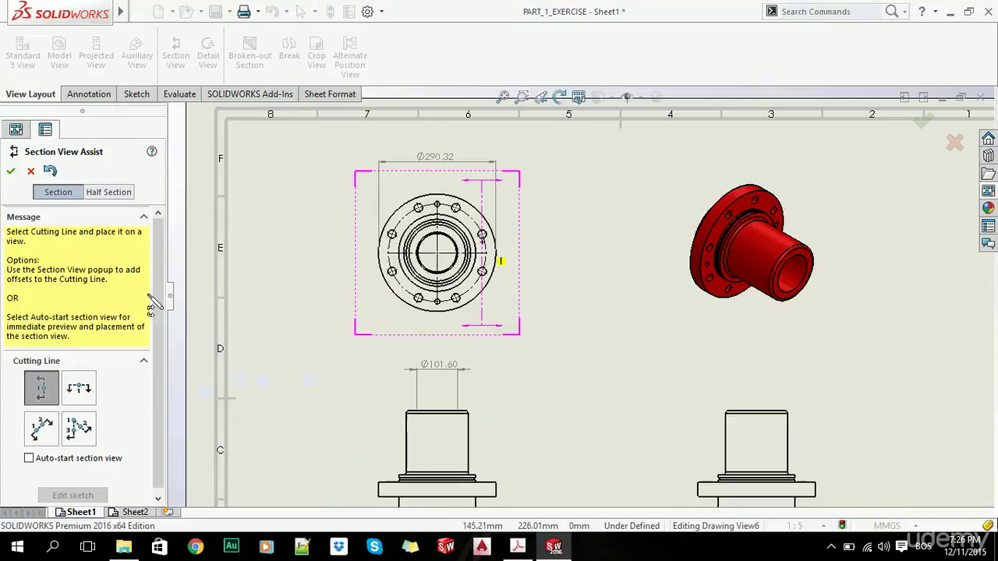
left_click(43, 427)
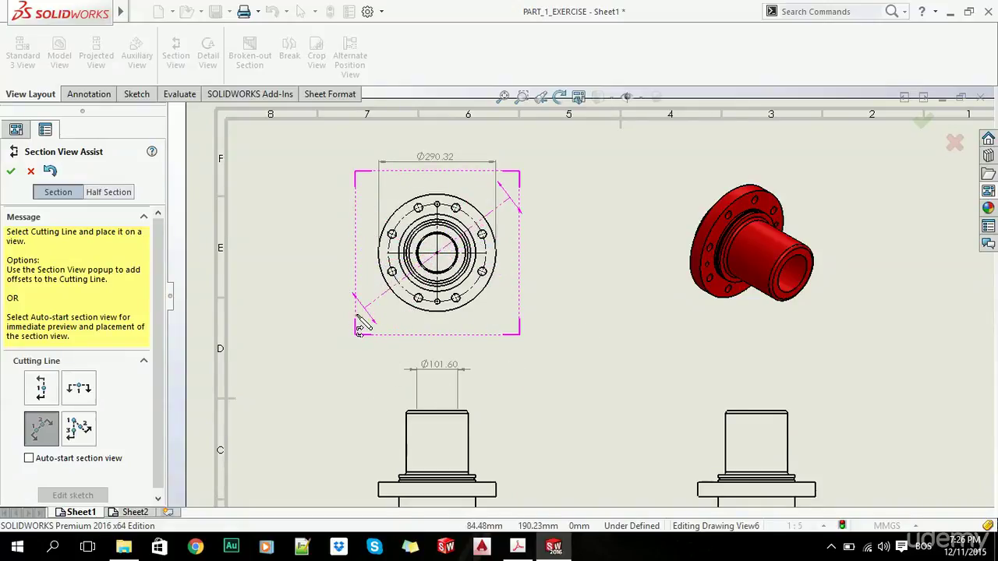
left_click(406, 330)
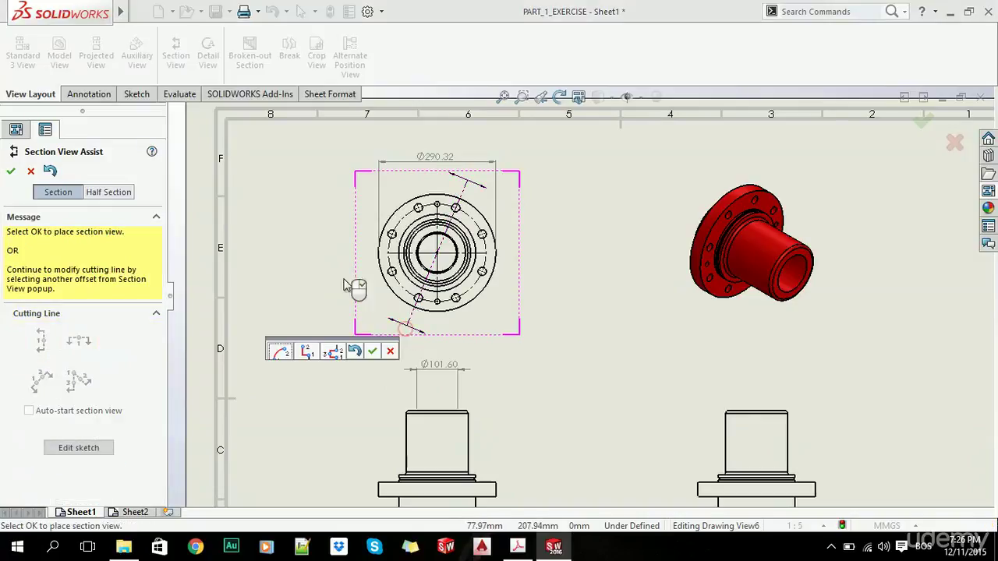
key("Return")
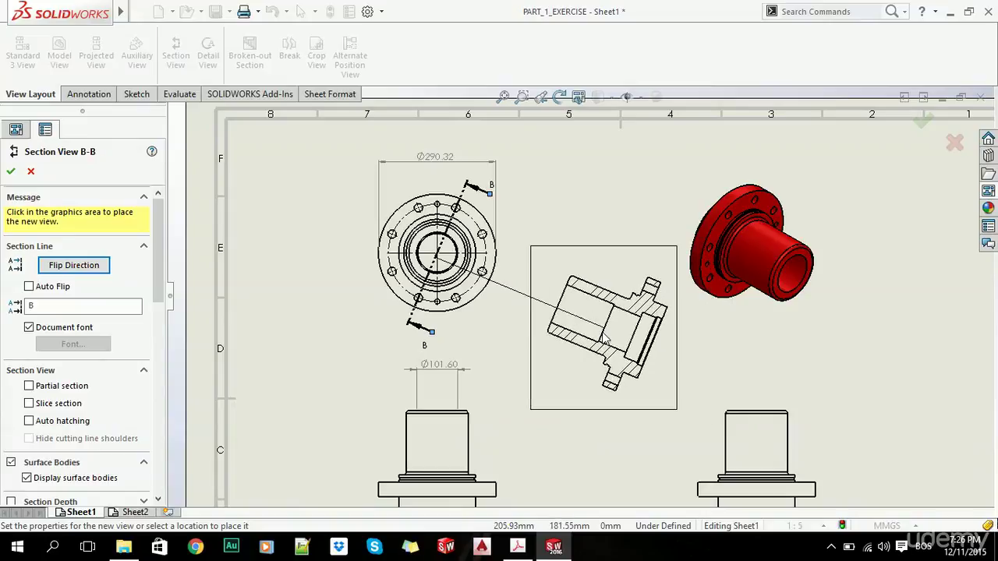
left_click(612, 361)
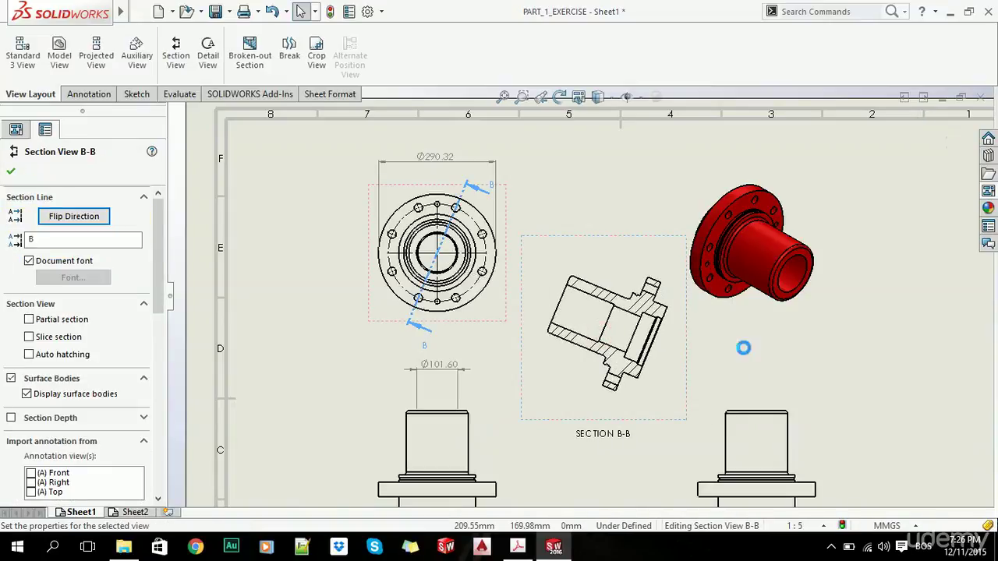
Step: Delete the red shaded isometric view from Sheet1
key("f")
key("Delete")
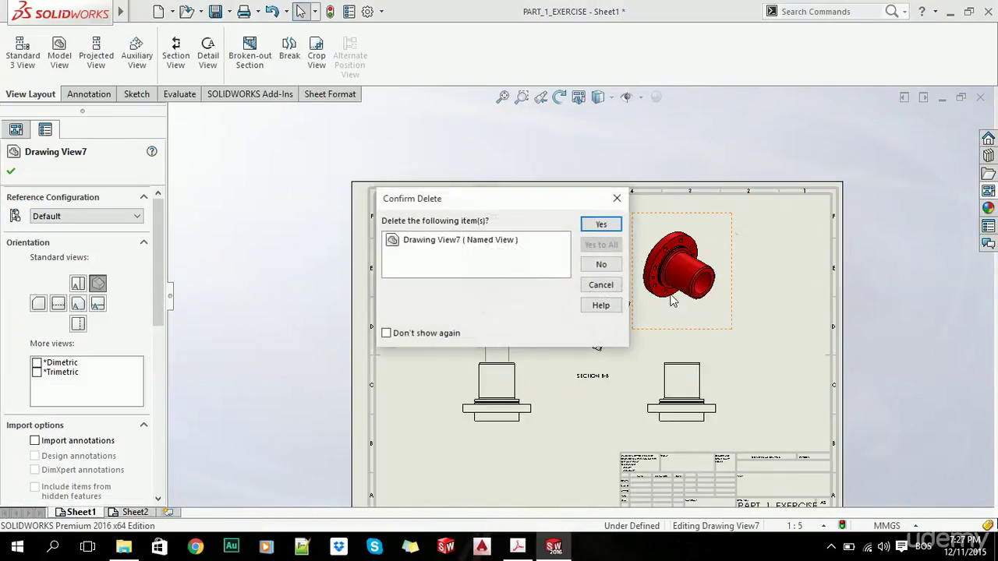
key("Return")
key("f")
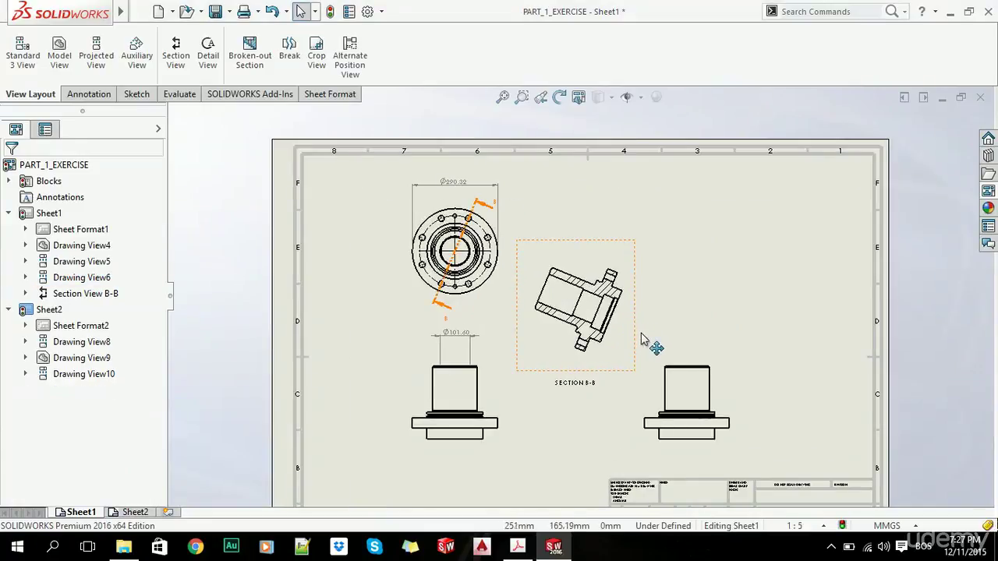
Step: Display Section B-B as an isometric section view and inspect it up close
left_click(634, 293)
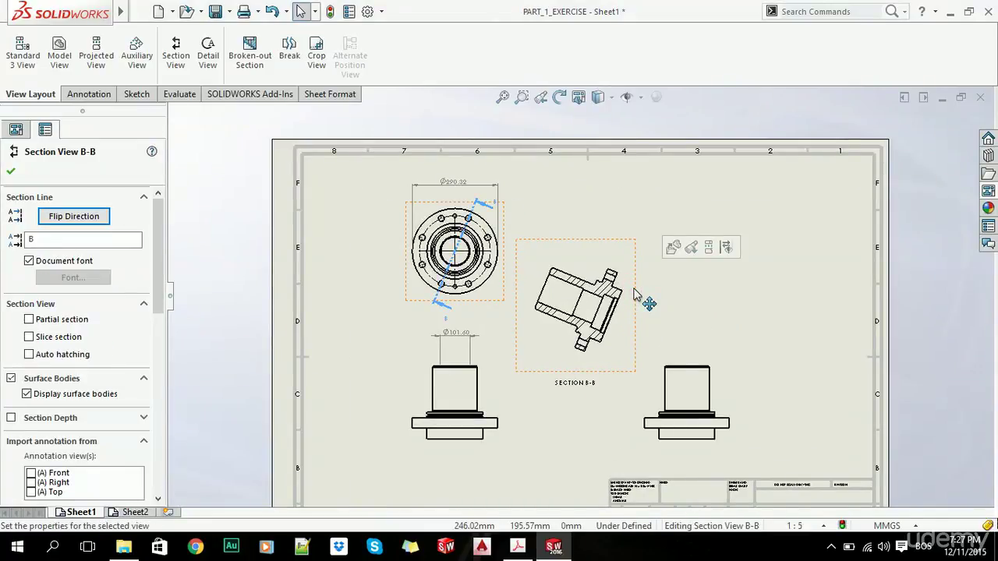
right_click(633, 294)
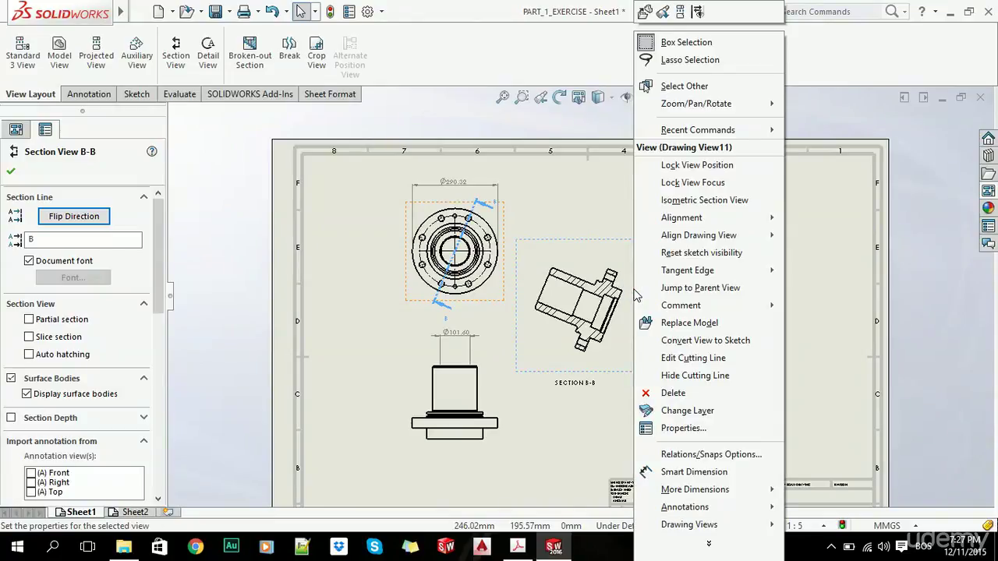
left_click(687, 201)
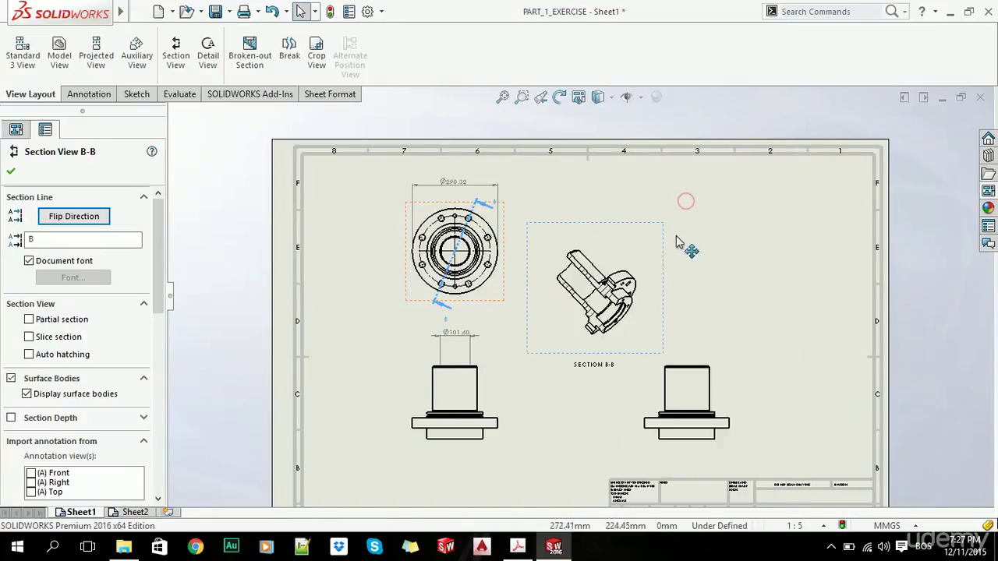
left_click(10, 171)
scroll(599, 314, "down", 3)
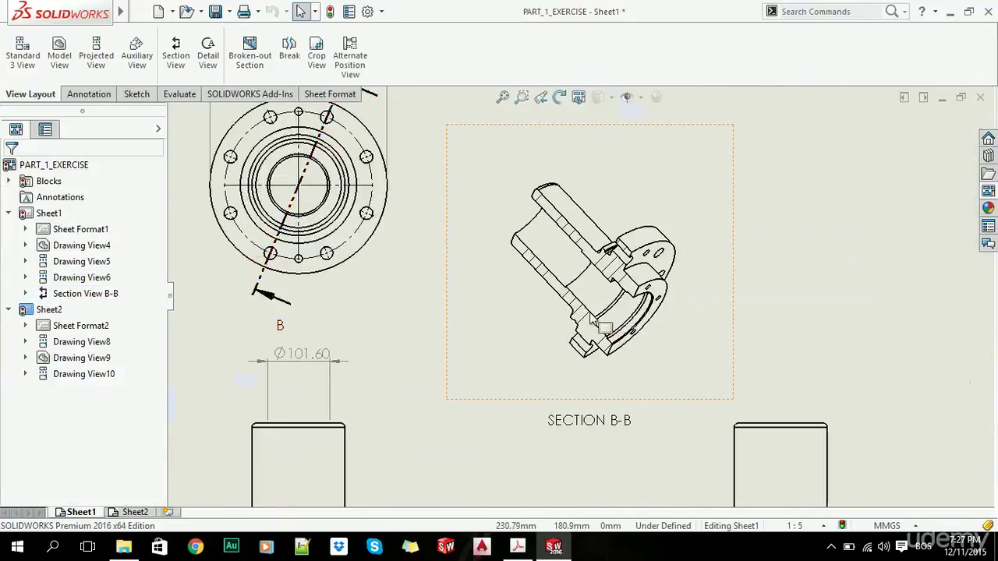
scroll(602, 328, "up", 4)
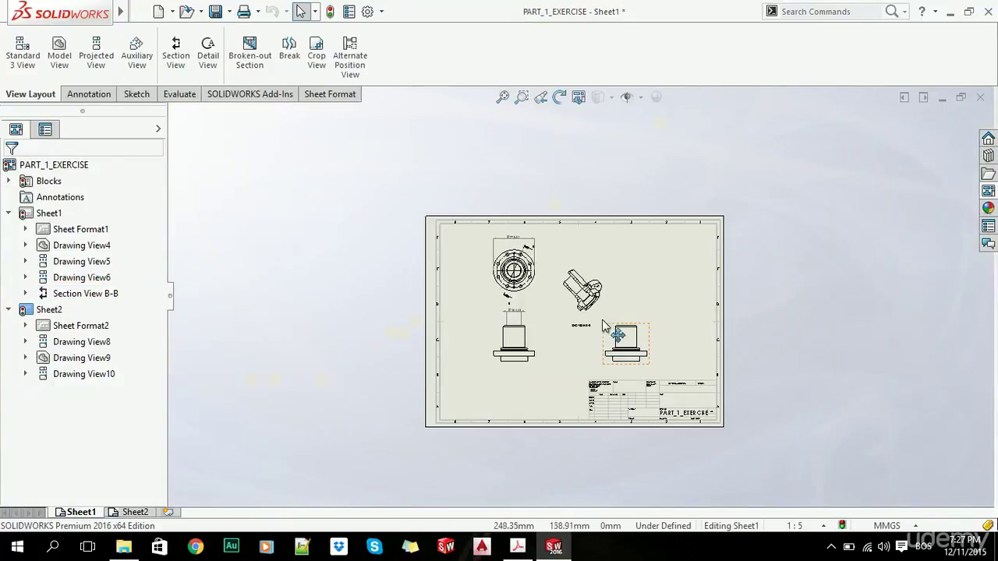
Step: Save the drawing in the Videos folder under the new name PART_1_EXERCISE_2 and close it
left_click(305, 181)
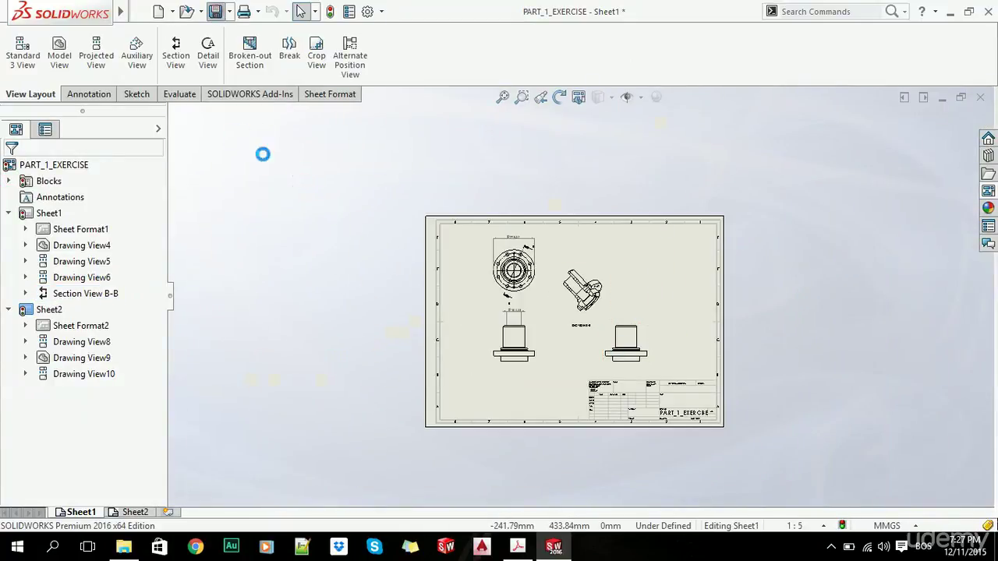
key("ctrl+s")
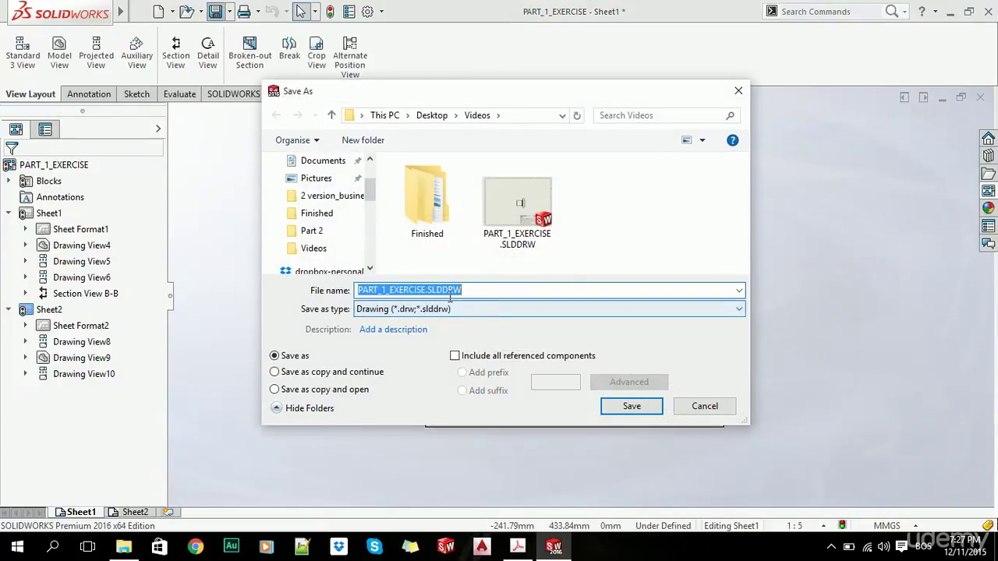
left_click(424, 290)
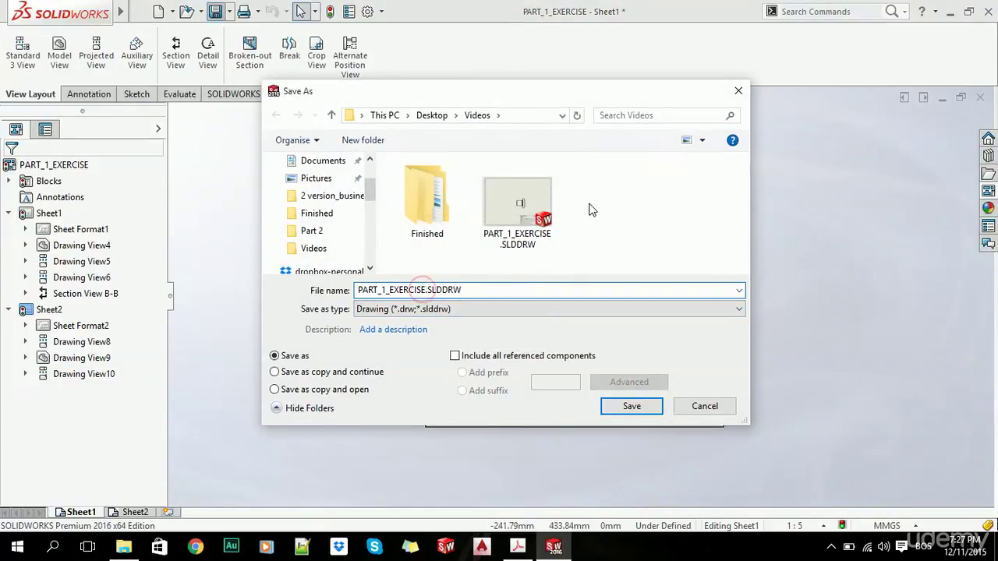
left_click(621, 412)
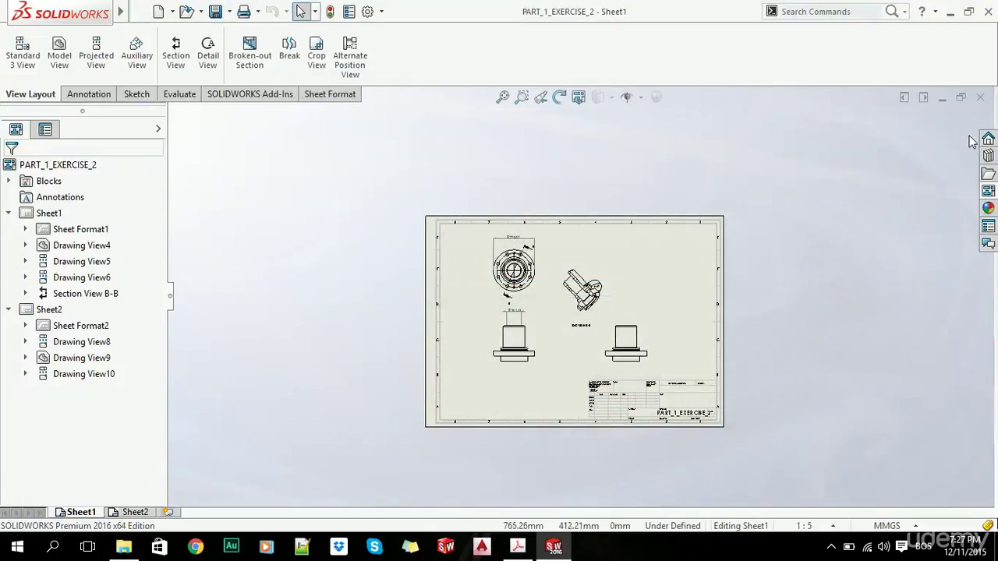
left_click(982, 97)
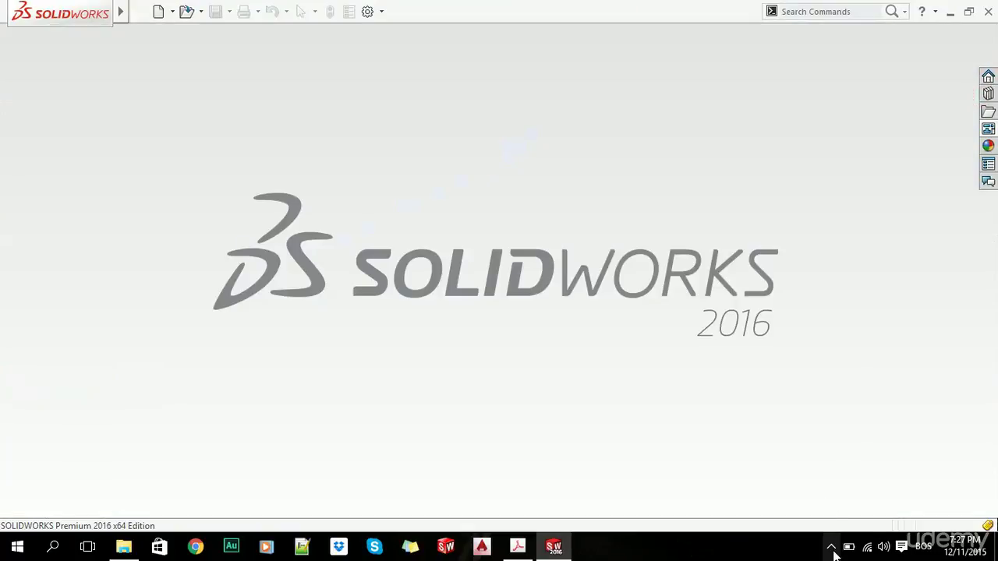